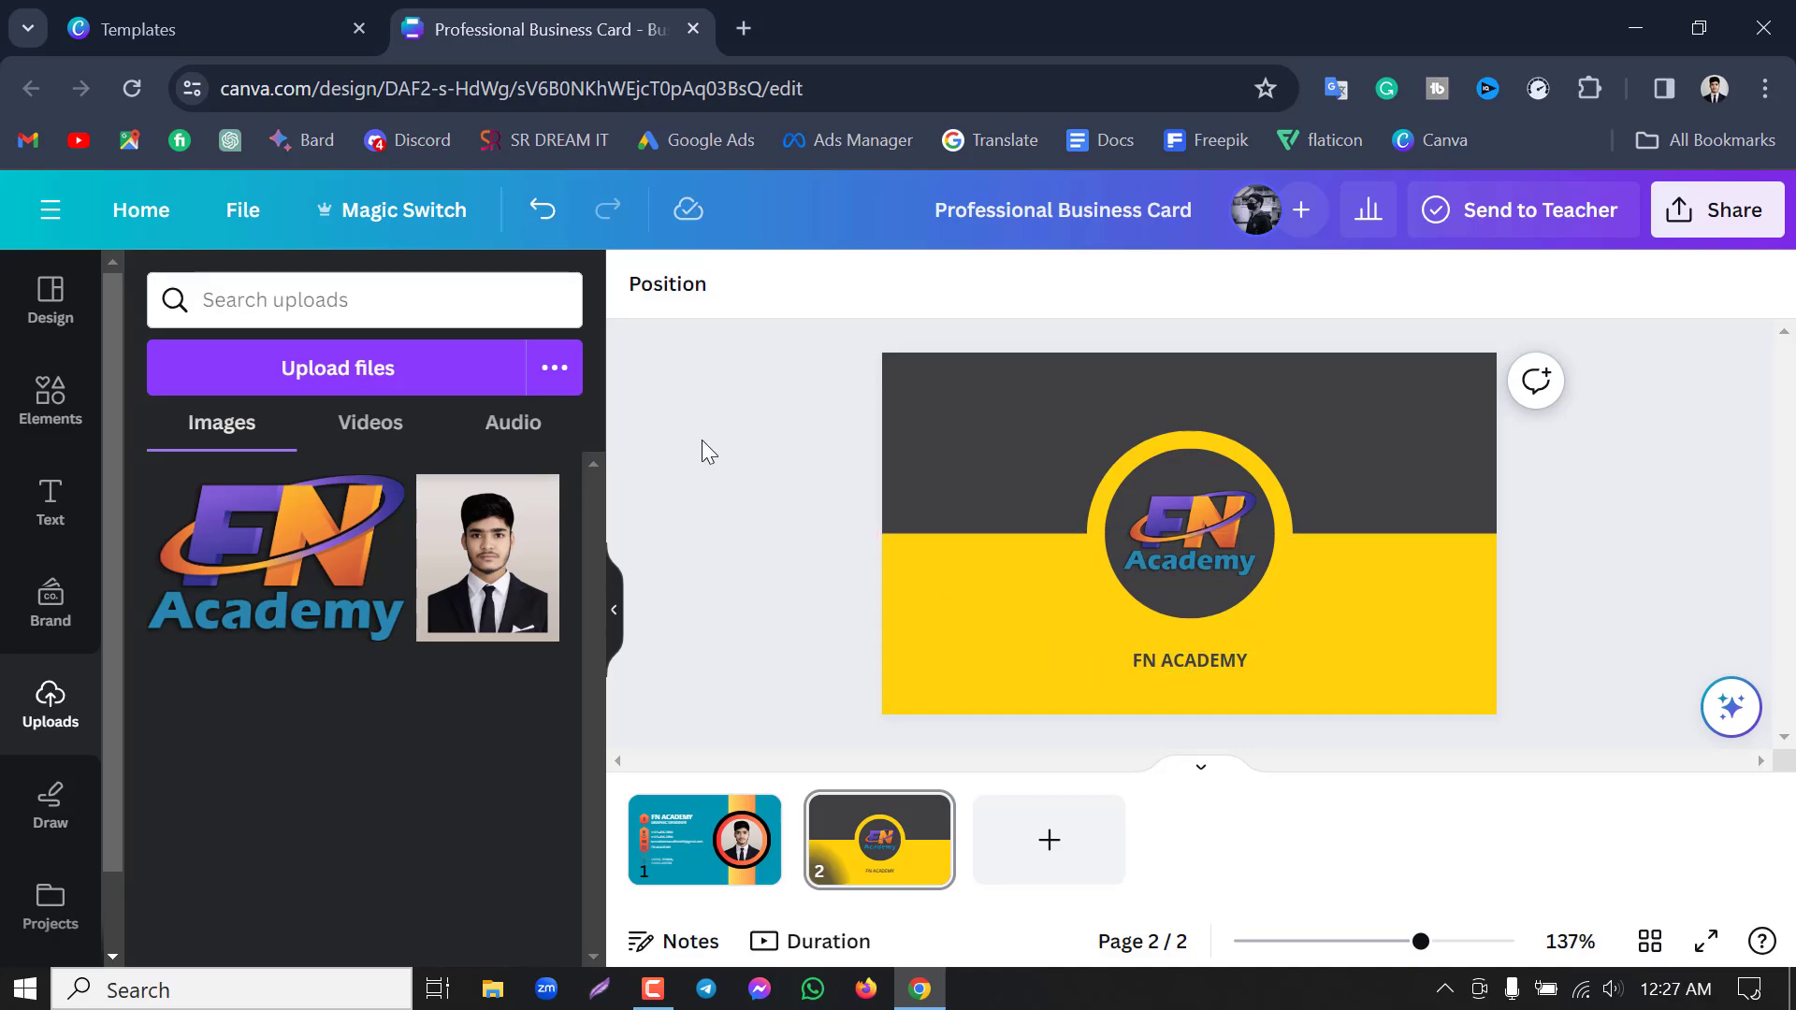
# Fill the inner circle behind the logo on page 2 with the yellow-to-orange linear gradient (#ffde59, #ff914d).
pyautogui.click(1193, 581)
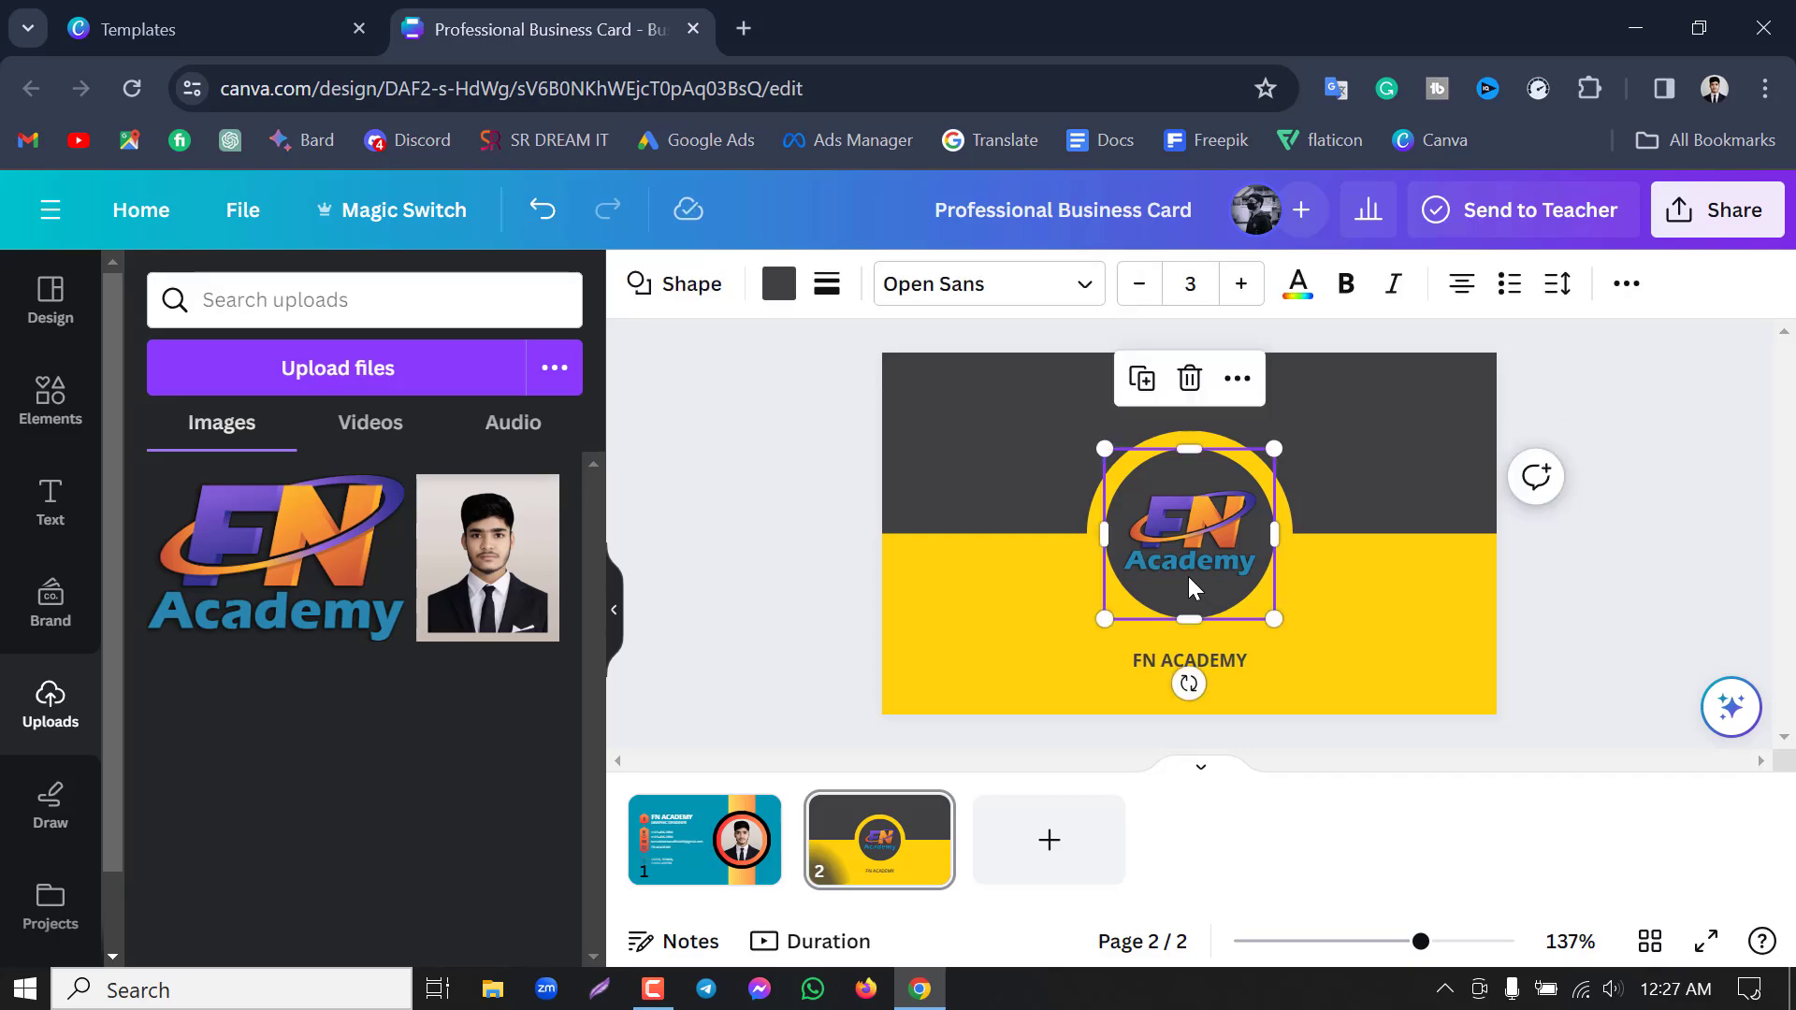
pyautogui.click(779, 286)
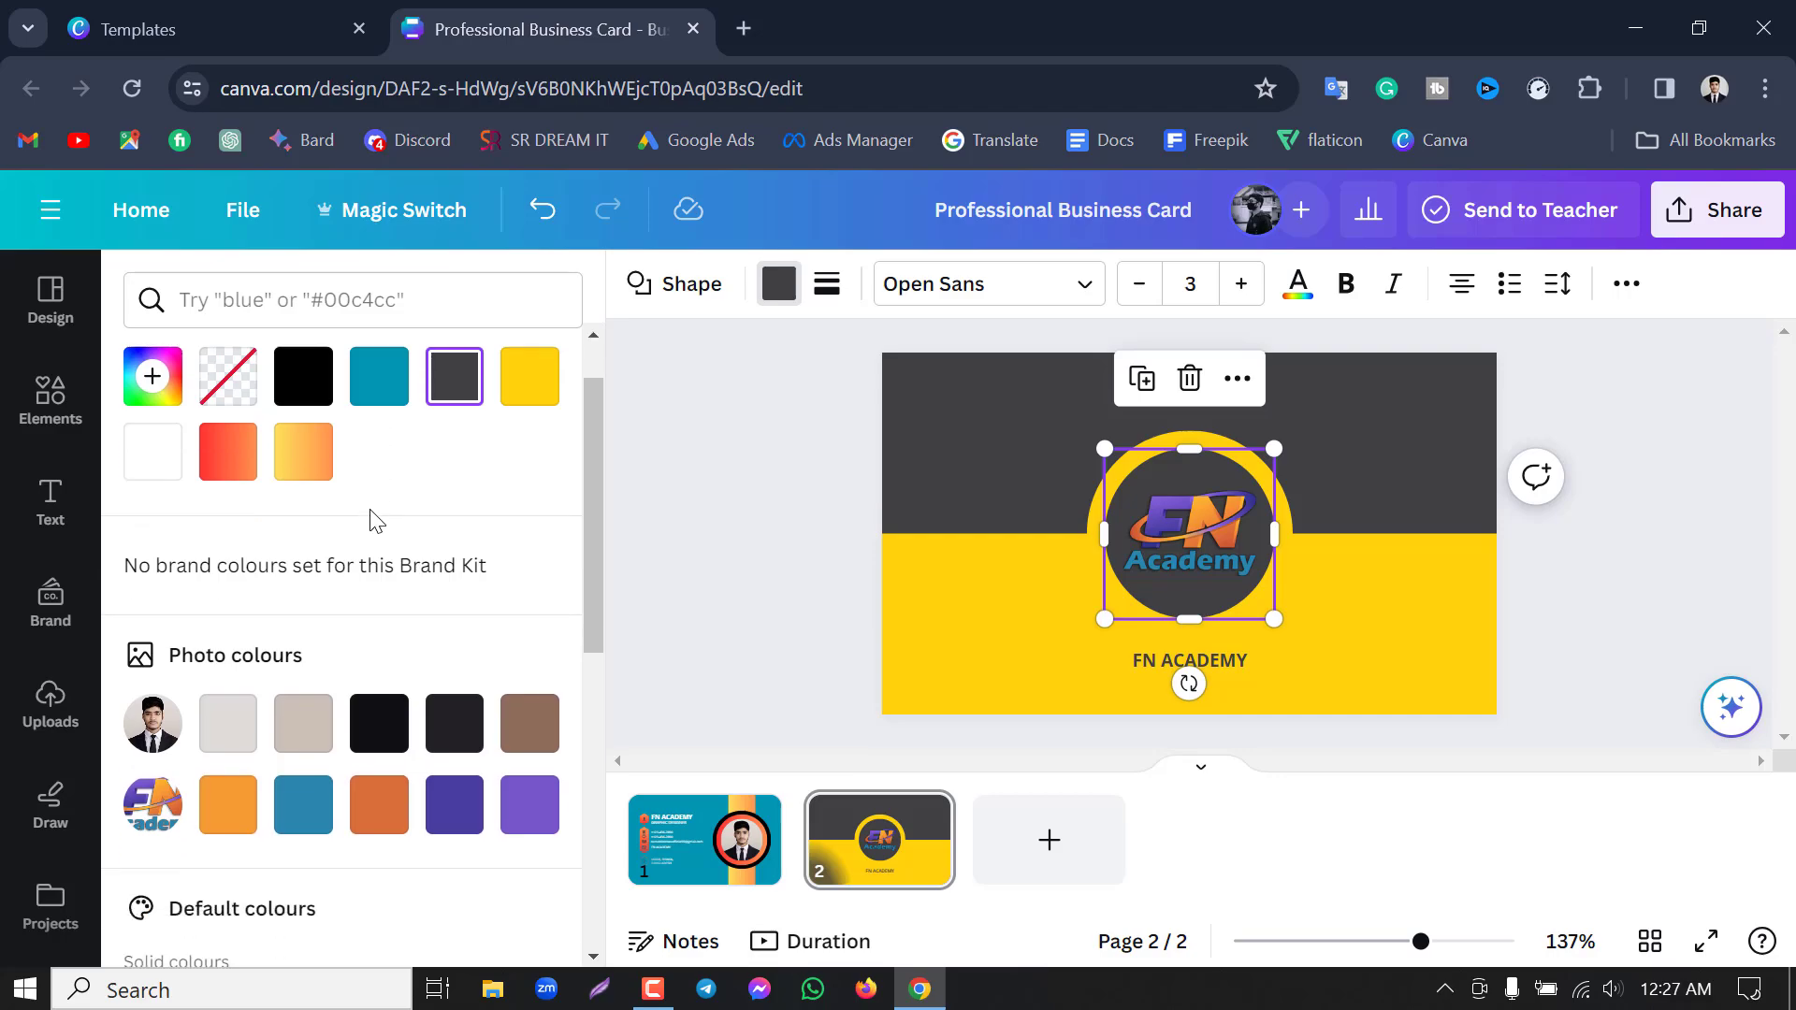
pyautogui.scroll(-1, 376, 522)
pyautogui.scroll(1, 385, 447)
pyautogui.click(386, 469)
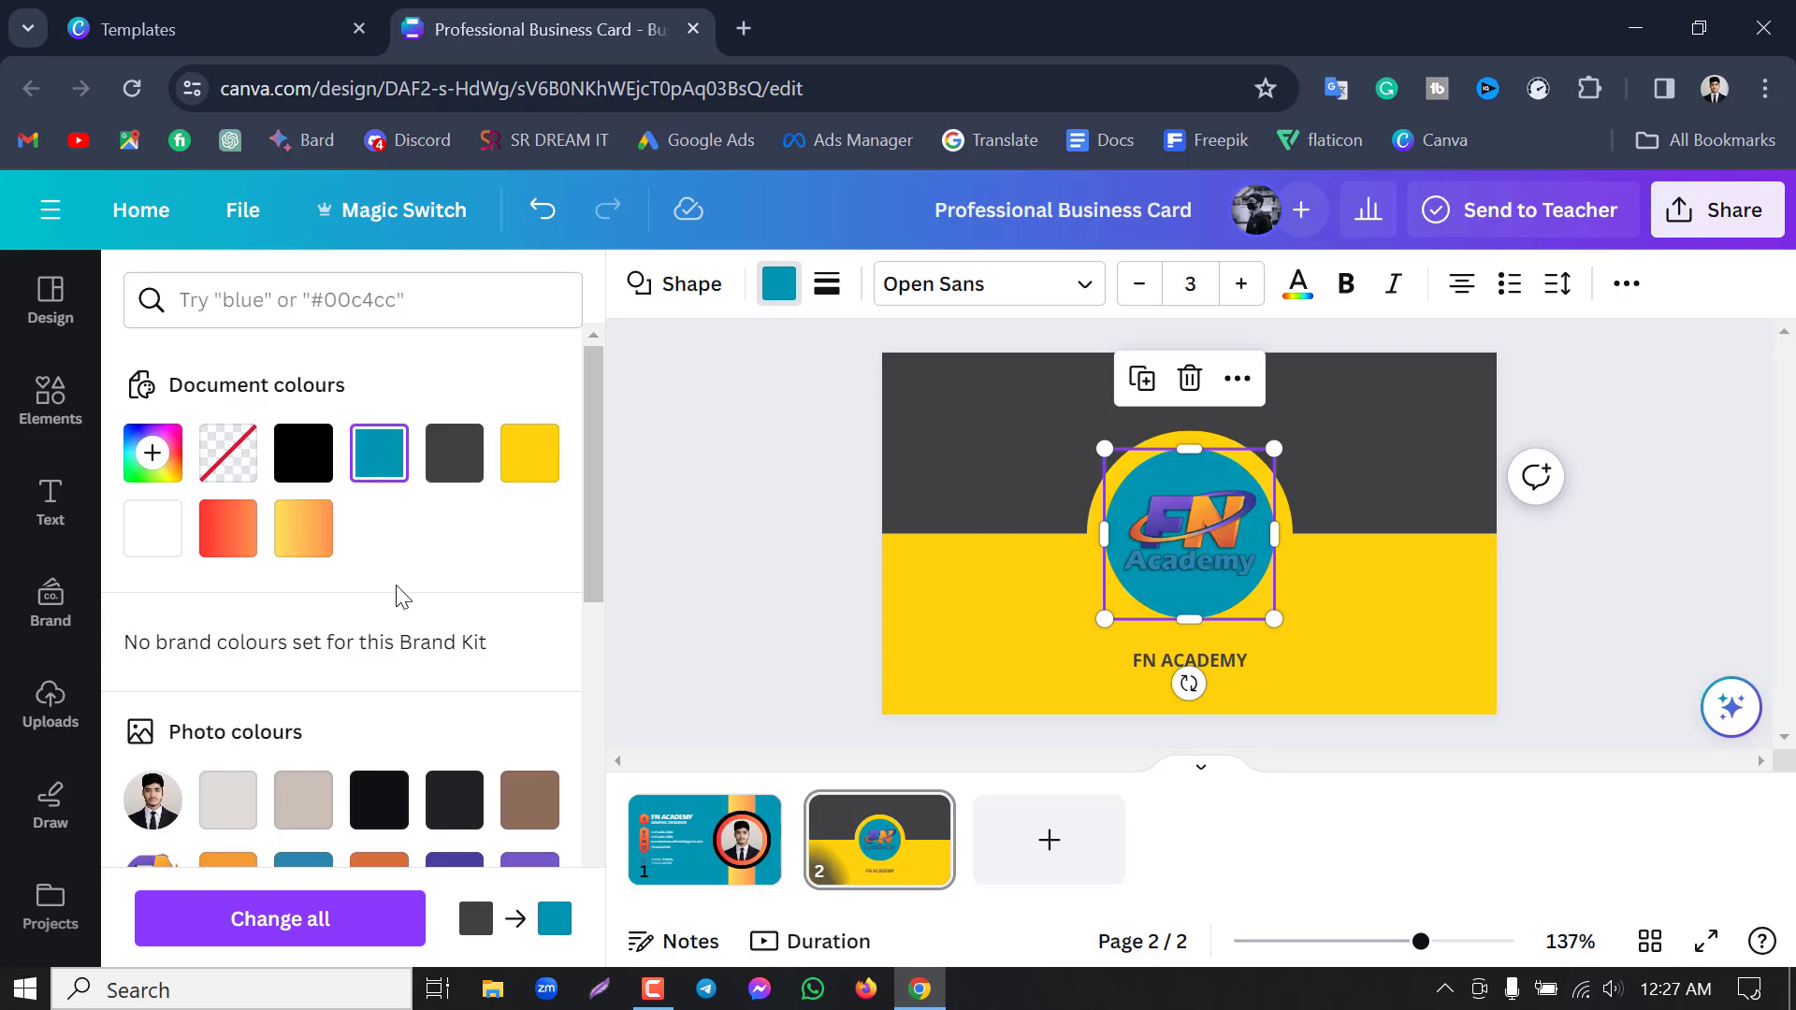
pyautogui.click(304, 529)
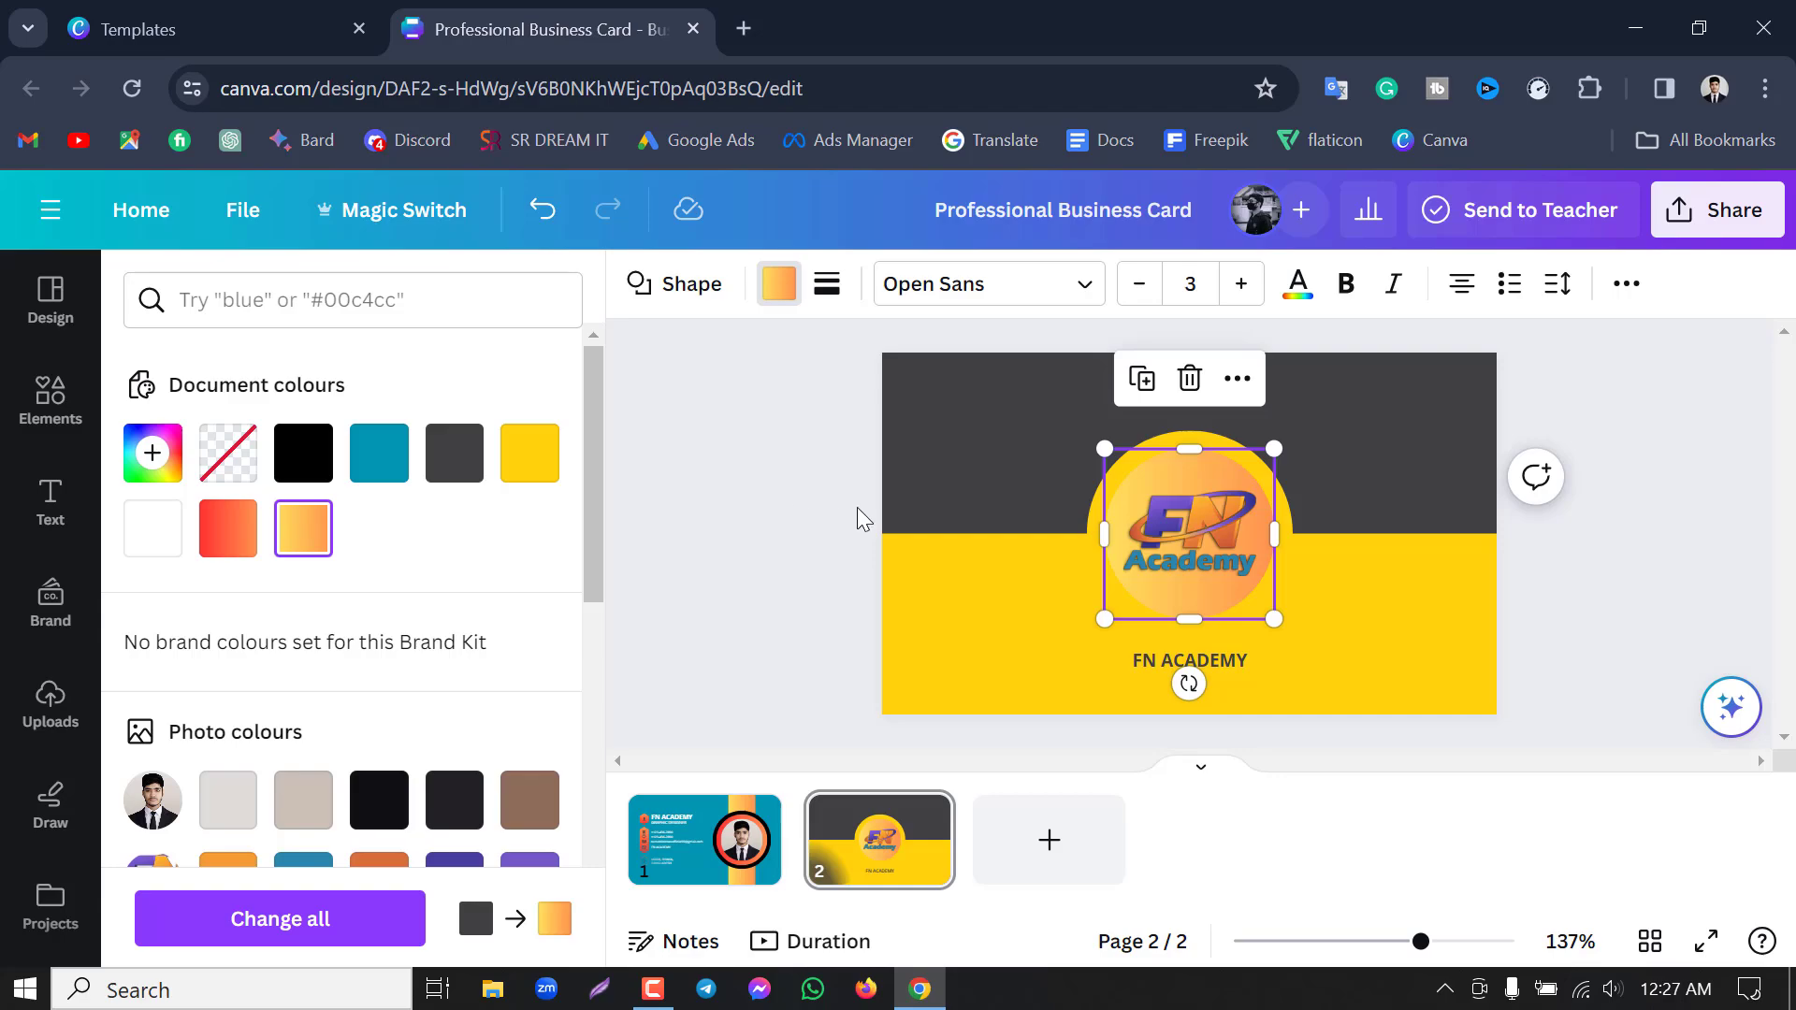
pyautogui.click(777, 489)
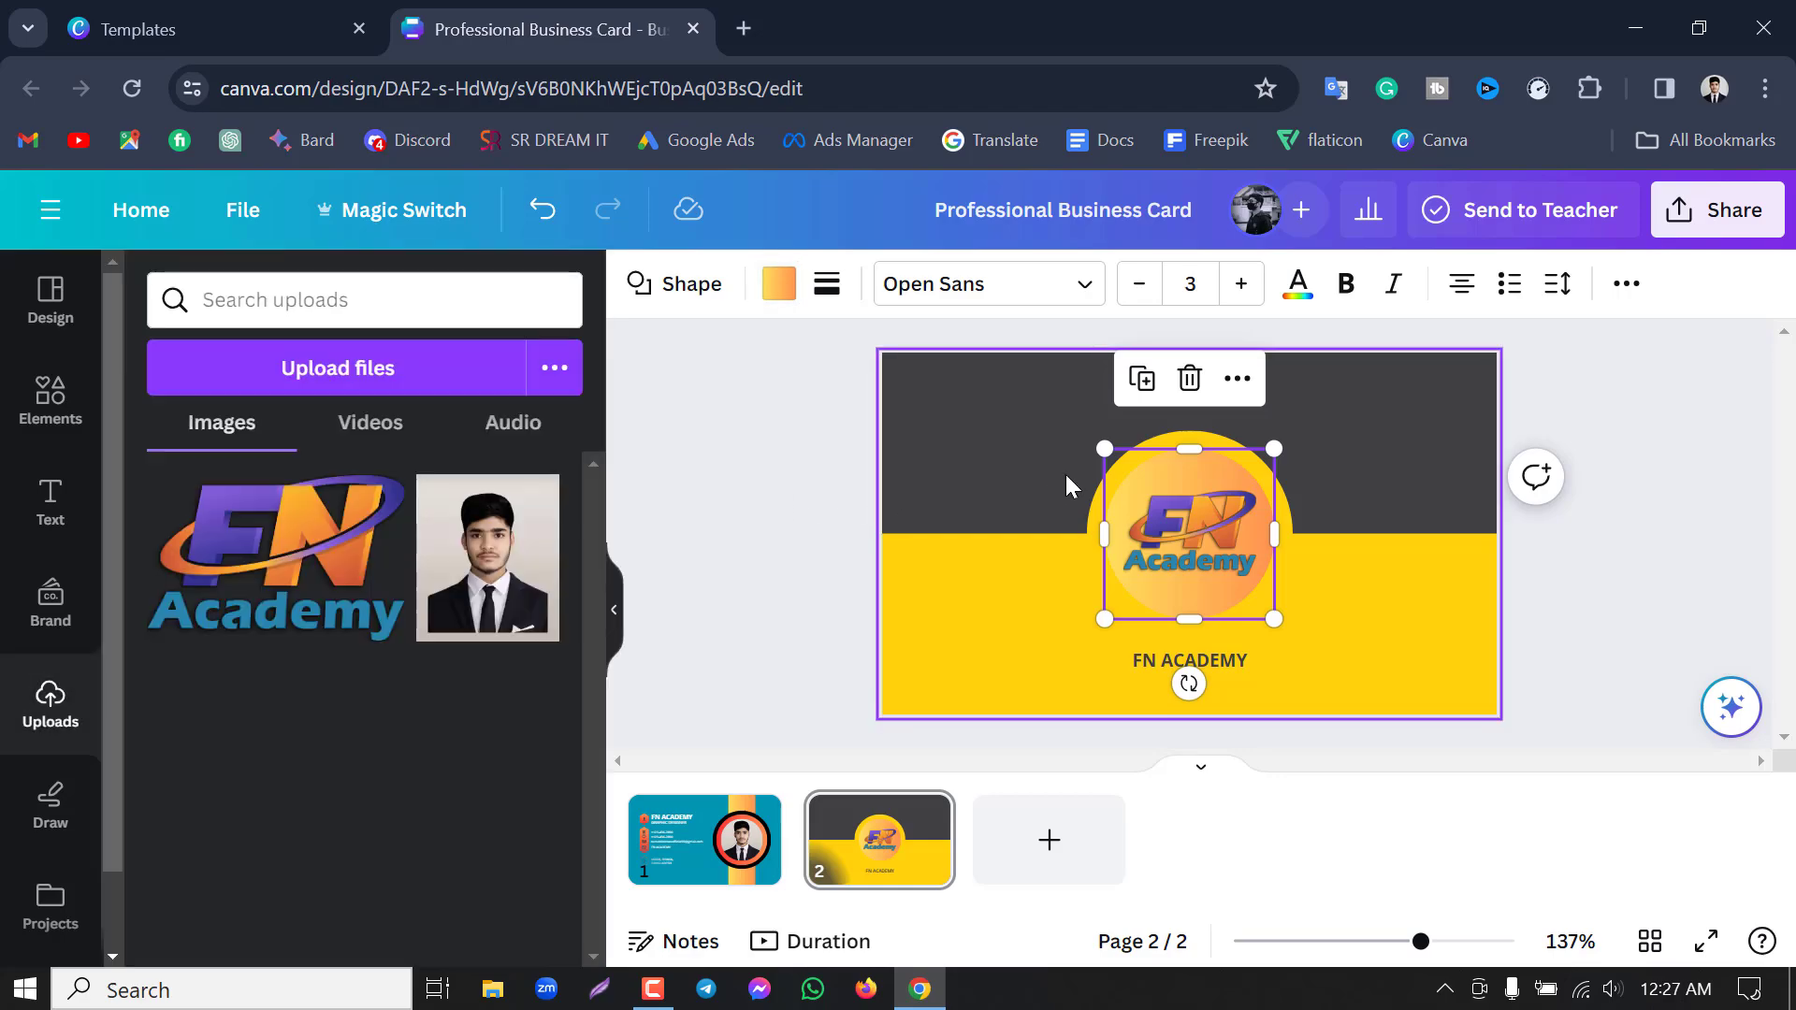
pyautogui.click(842, 449)
# Recolour the outer ring circle around the logo to black (#000000).
pyautogui.click(1177, 437)
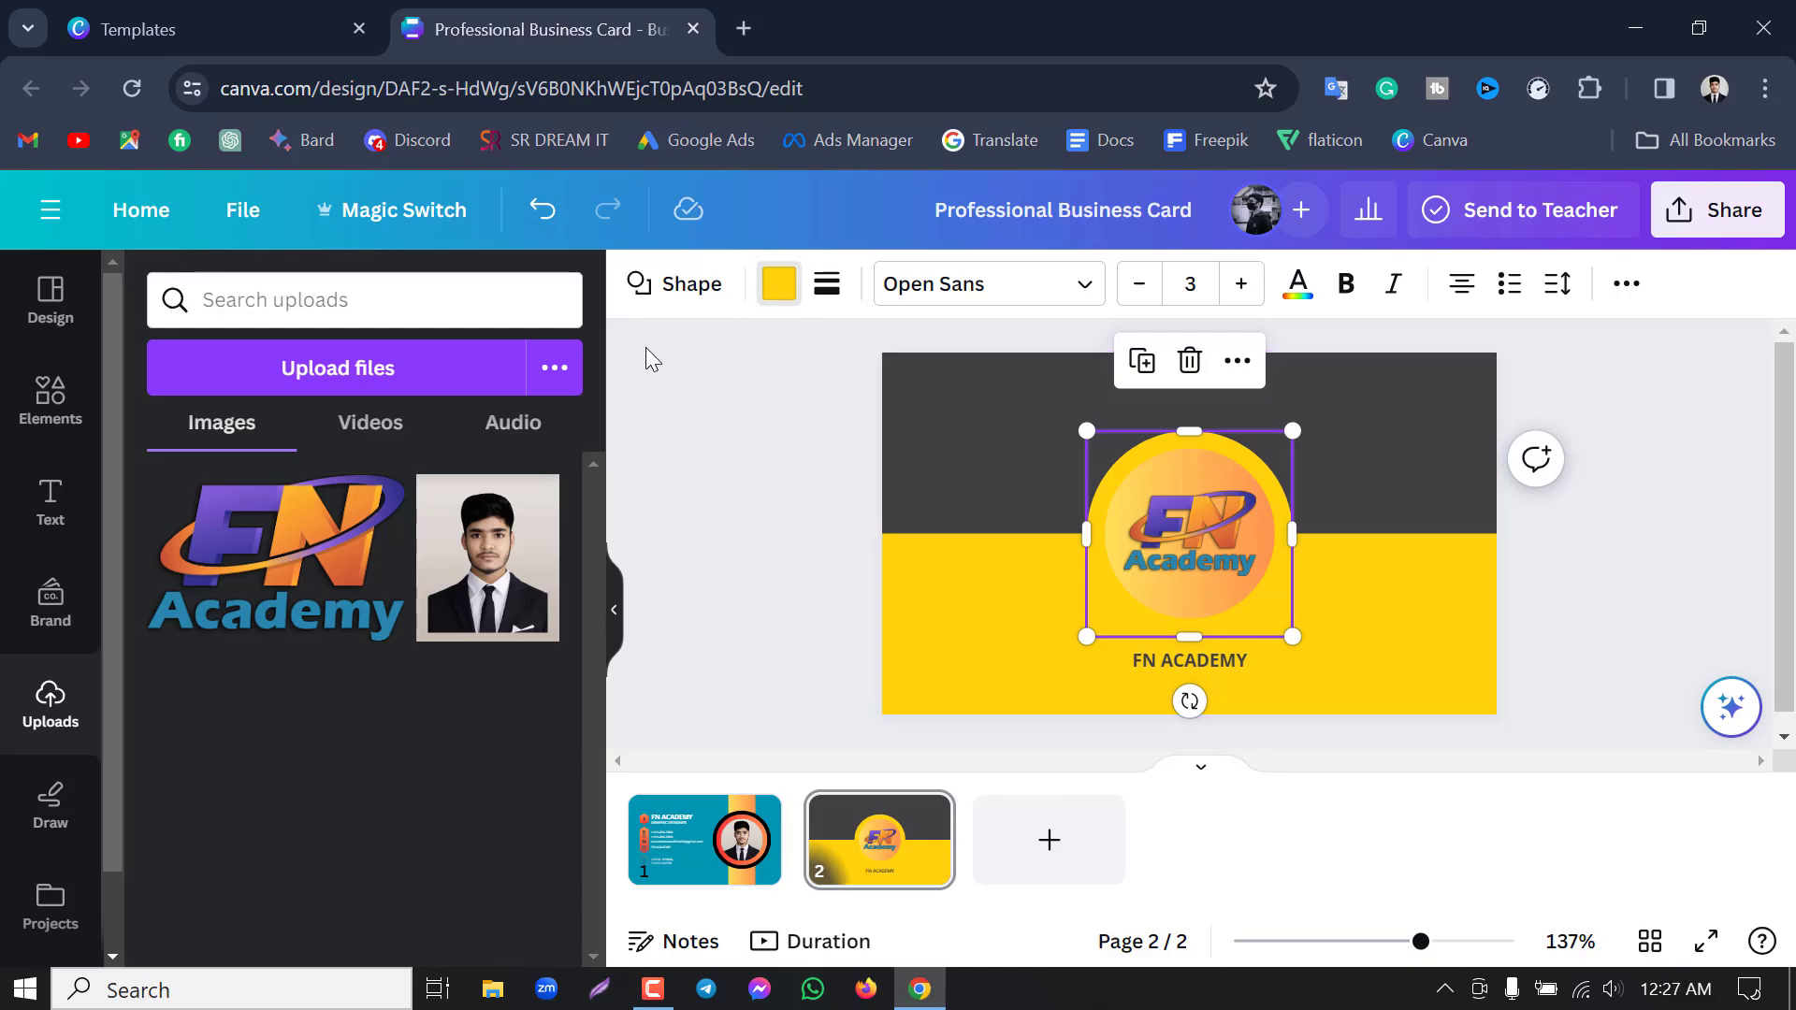
pyautogui.click(779, 284)
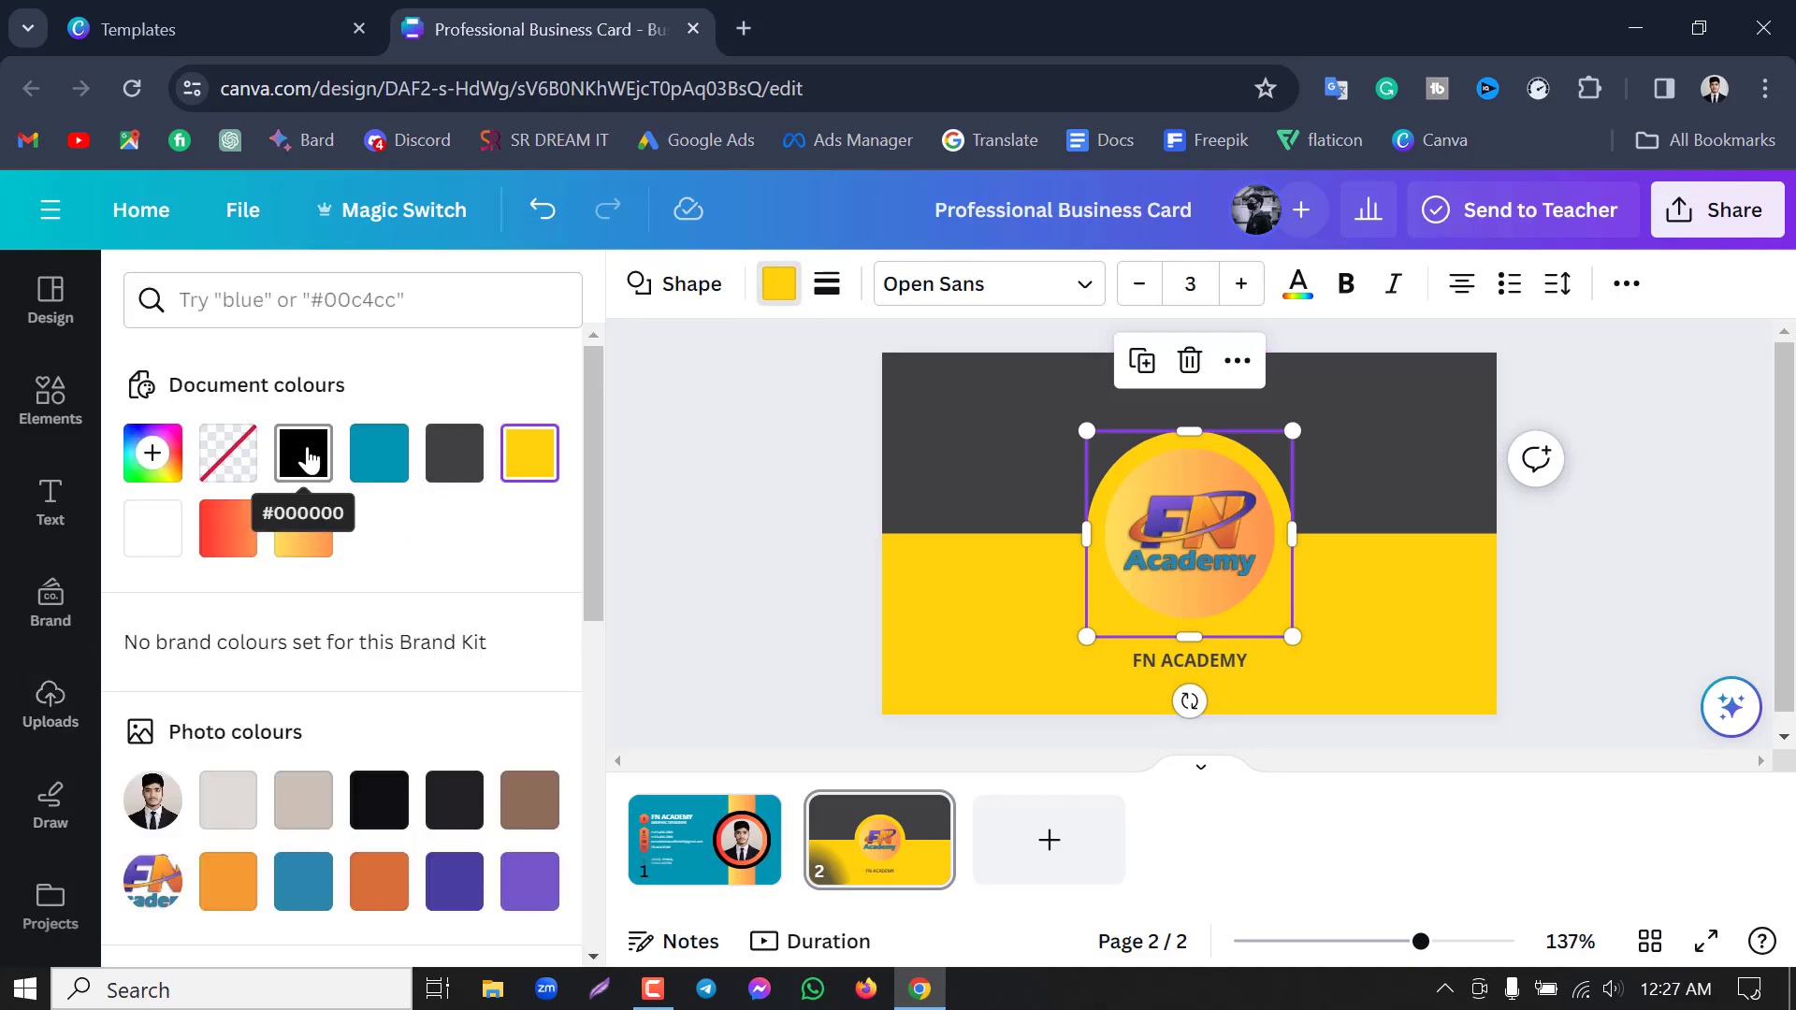
pyautogui.click(305, 455)
pyautogui.click(743, 484)
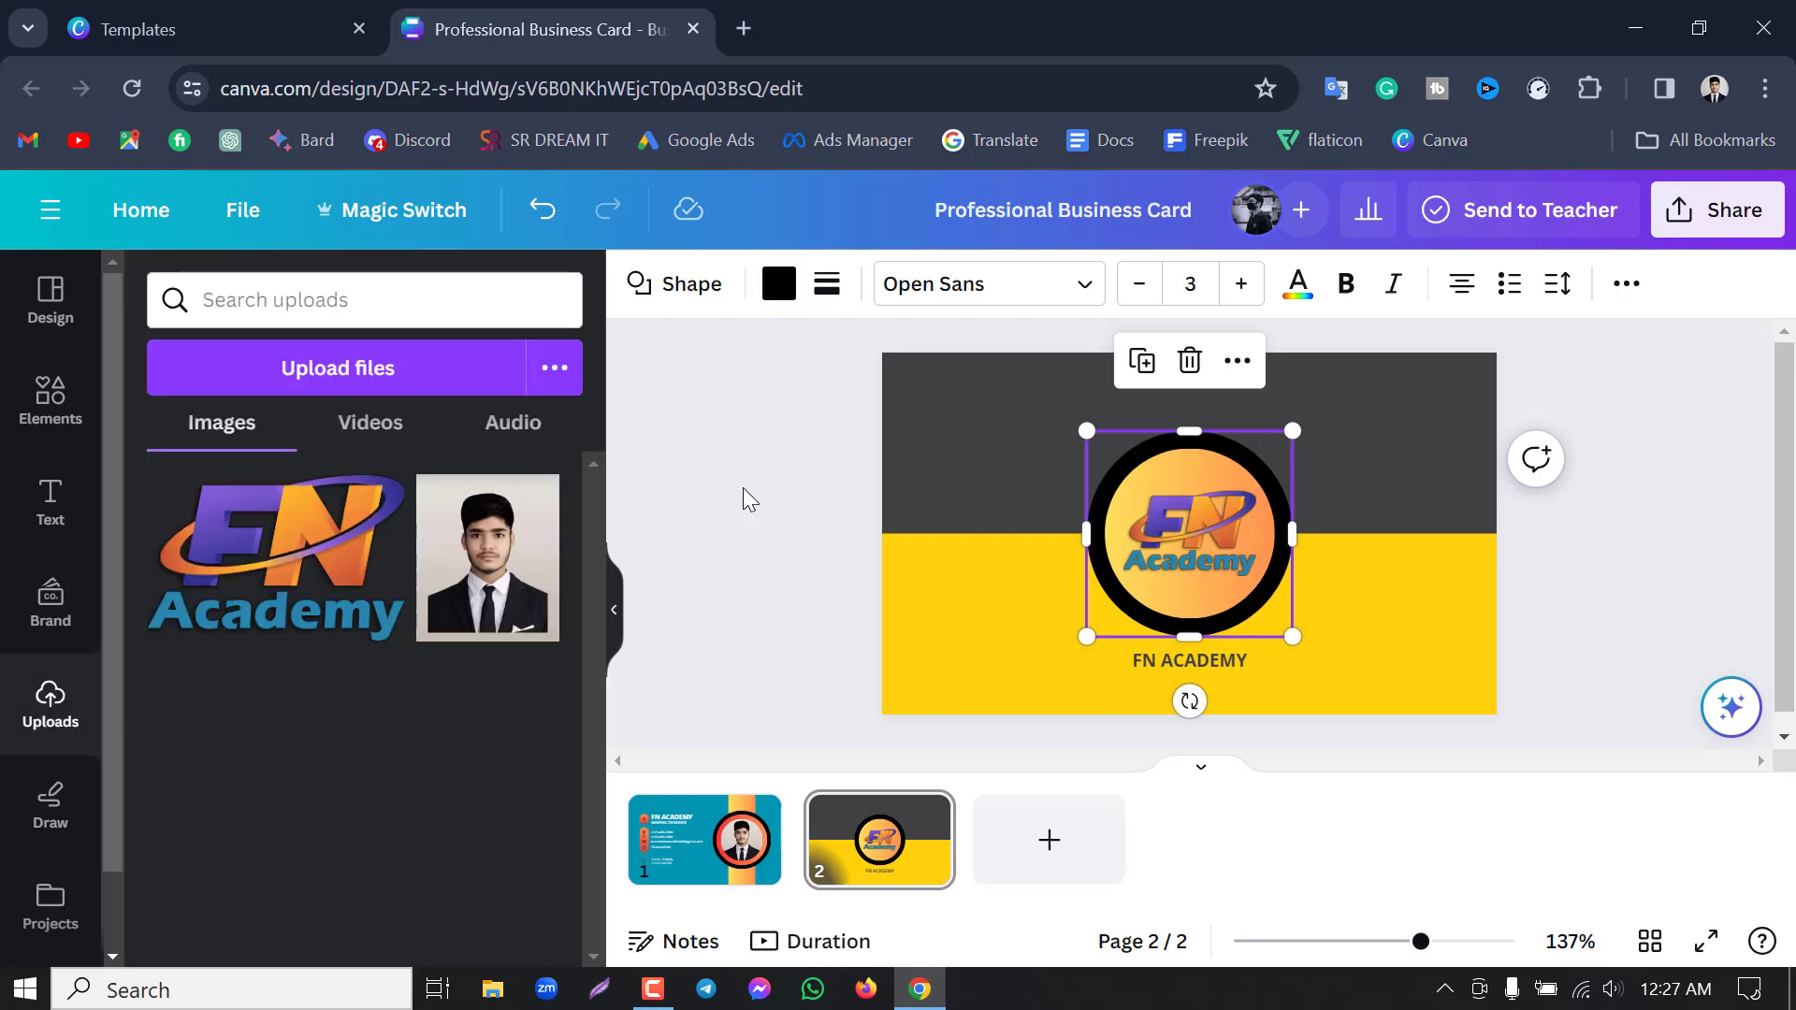
pyautogui.click(743, 487)
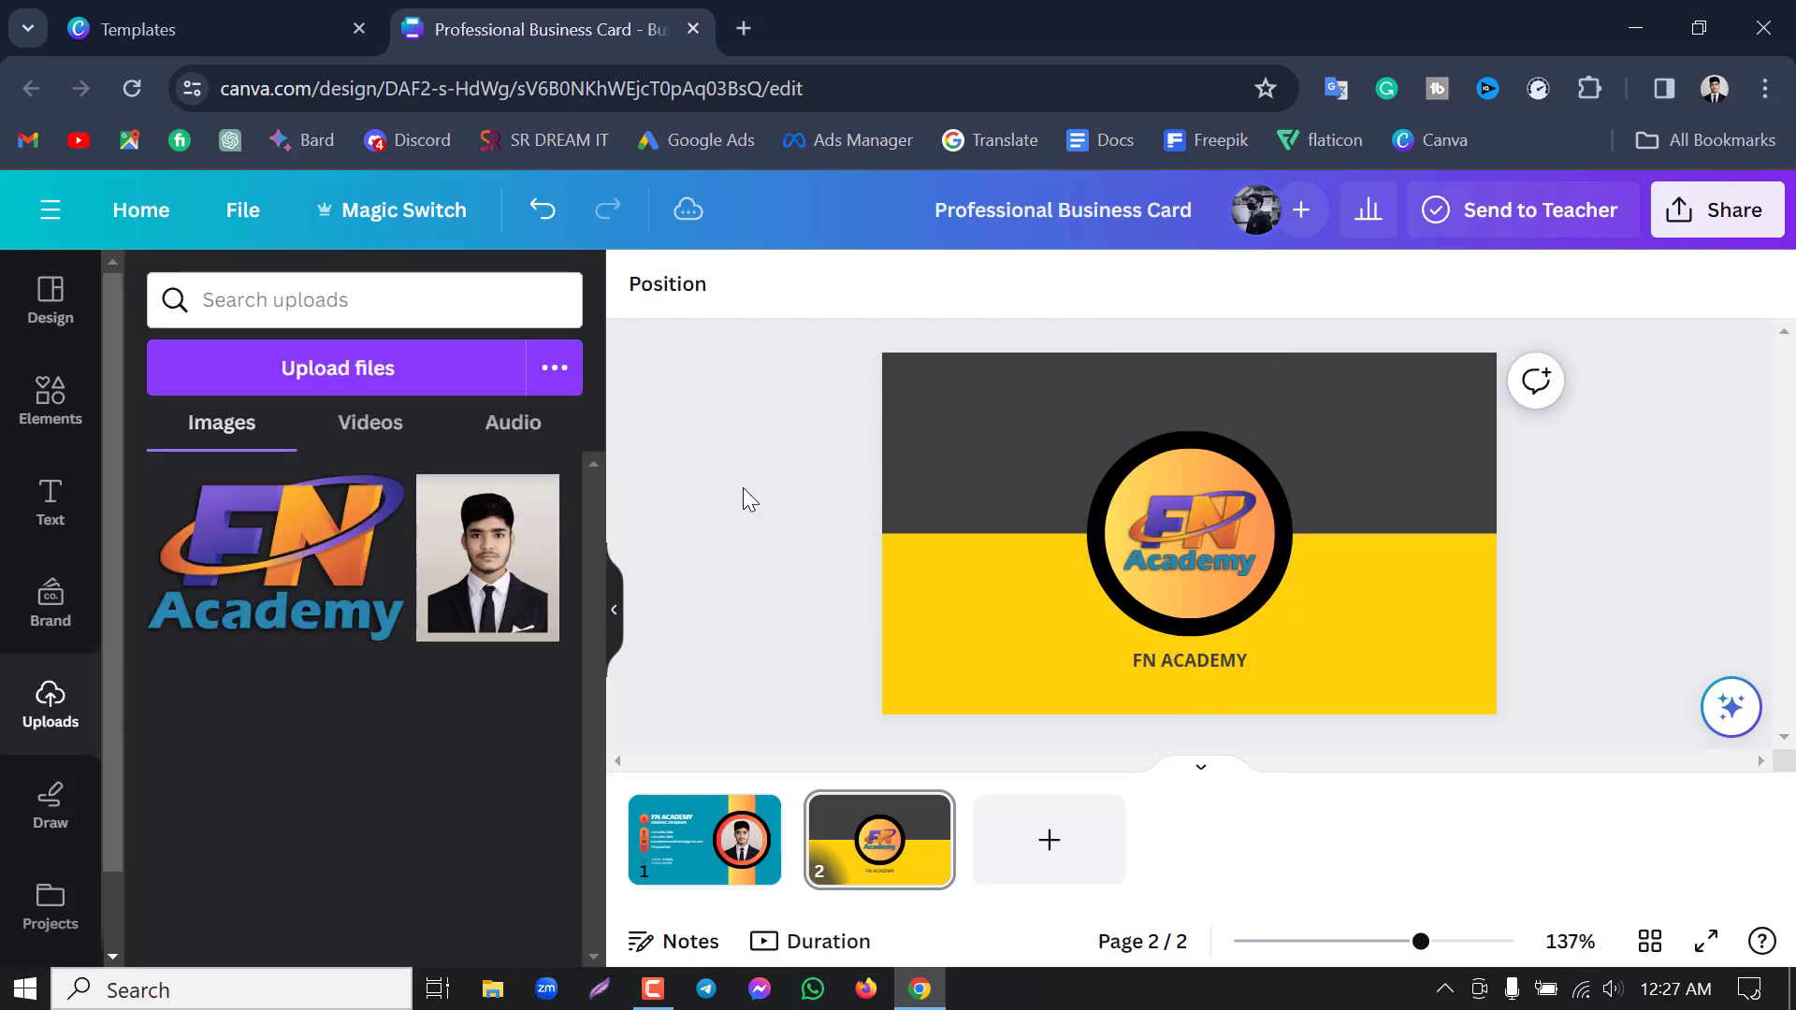
# Fill the yellow rectangle on the card's lower half with the yellow-to-orange gradient (#ffde59, #ff914d).
pyautogui.click(947, 622)
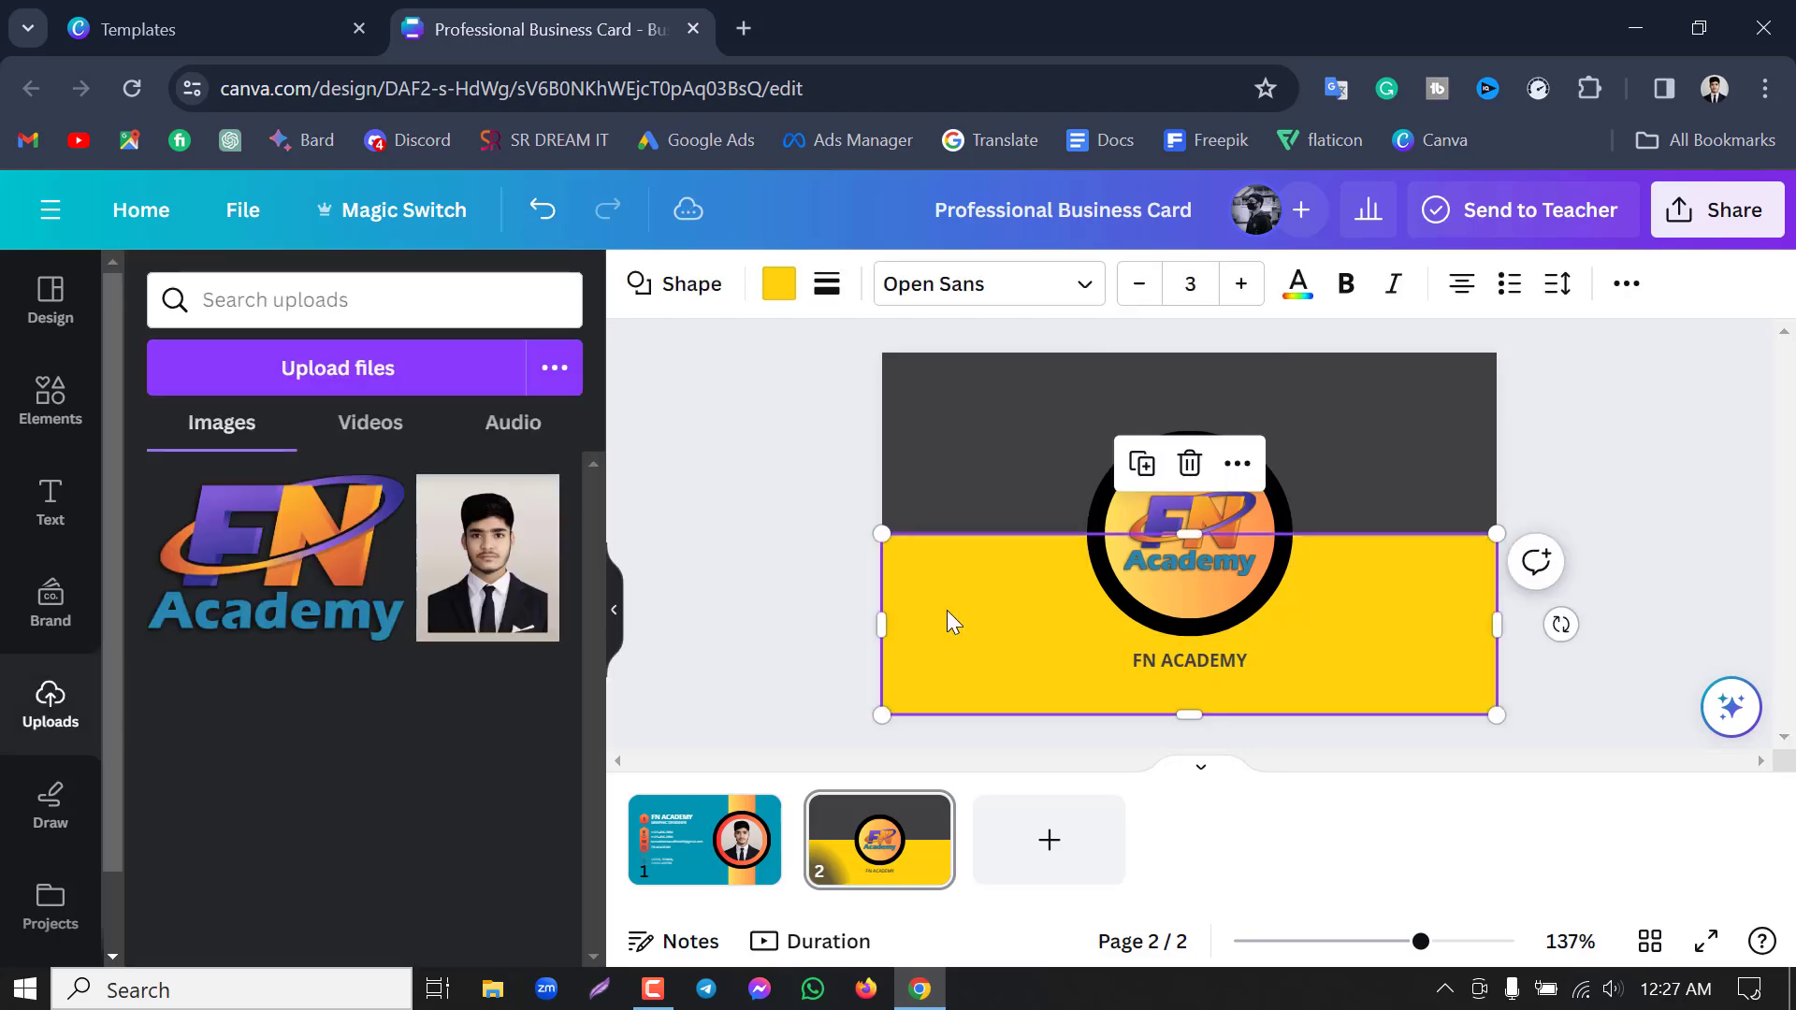
pyautogui.click(775, 291)
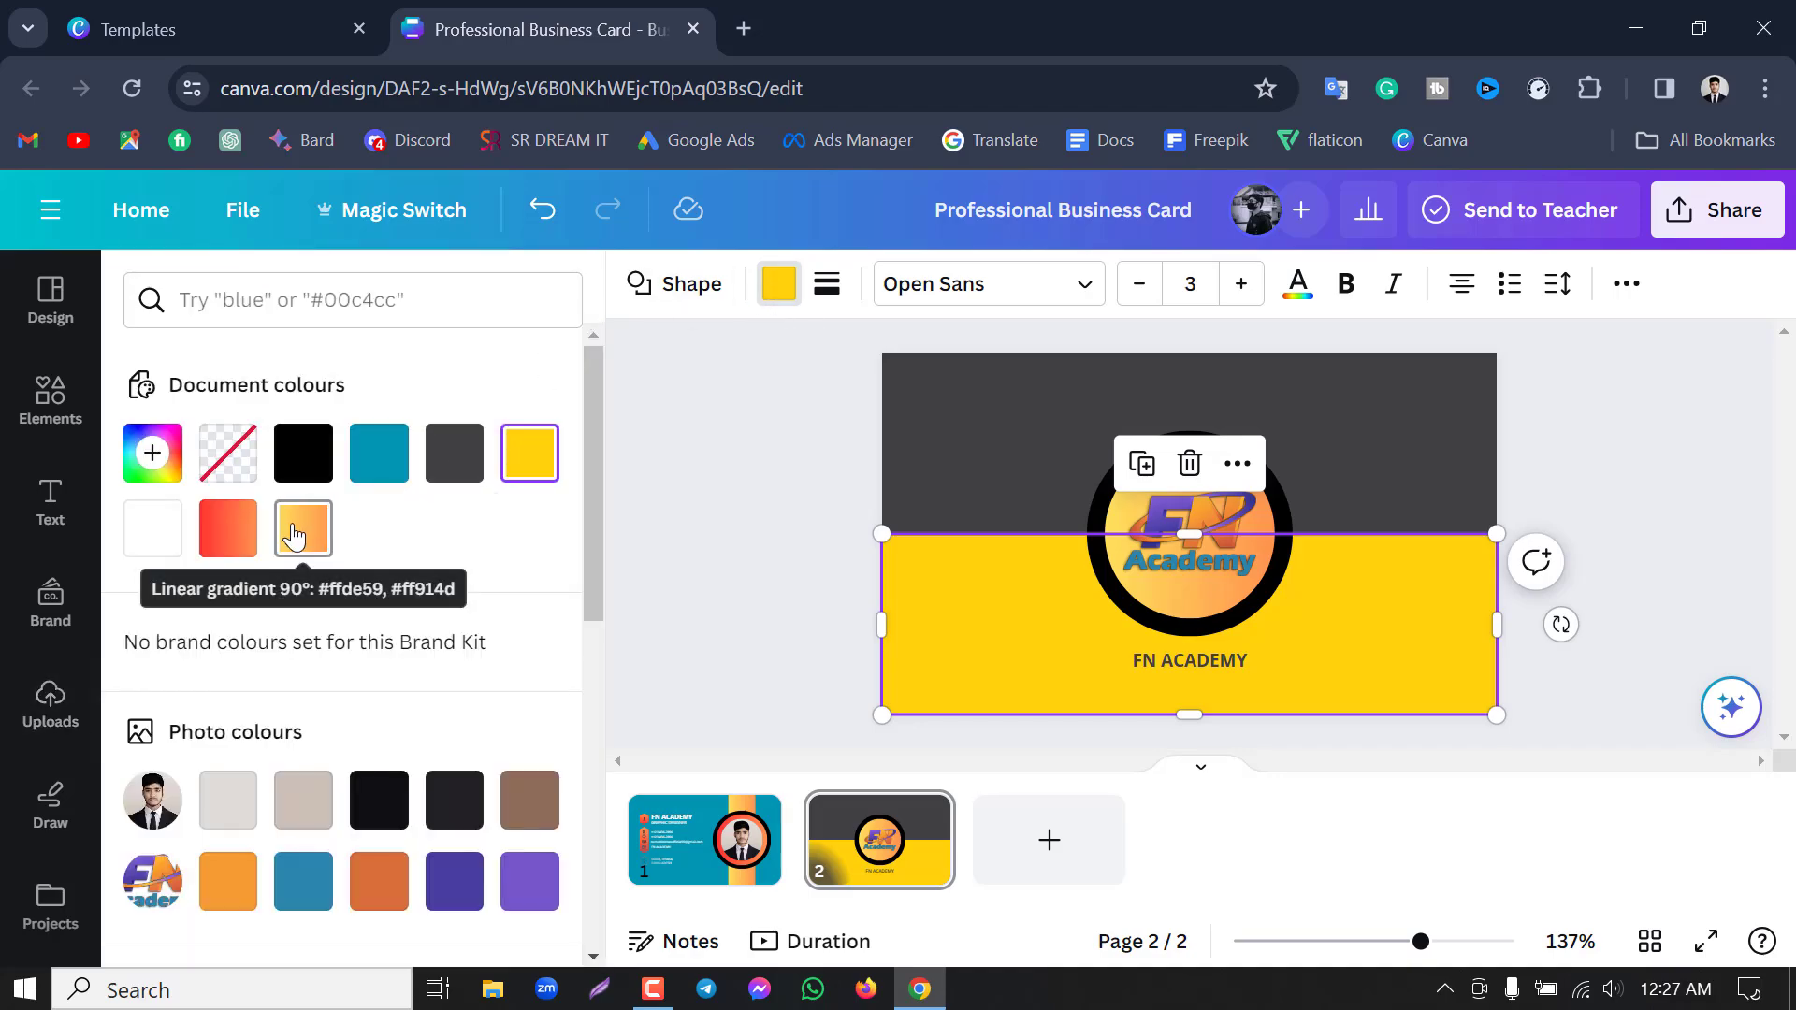
pyautogui.click(229, 529)
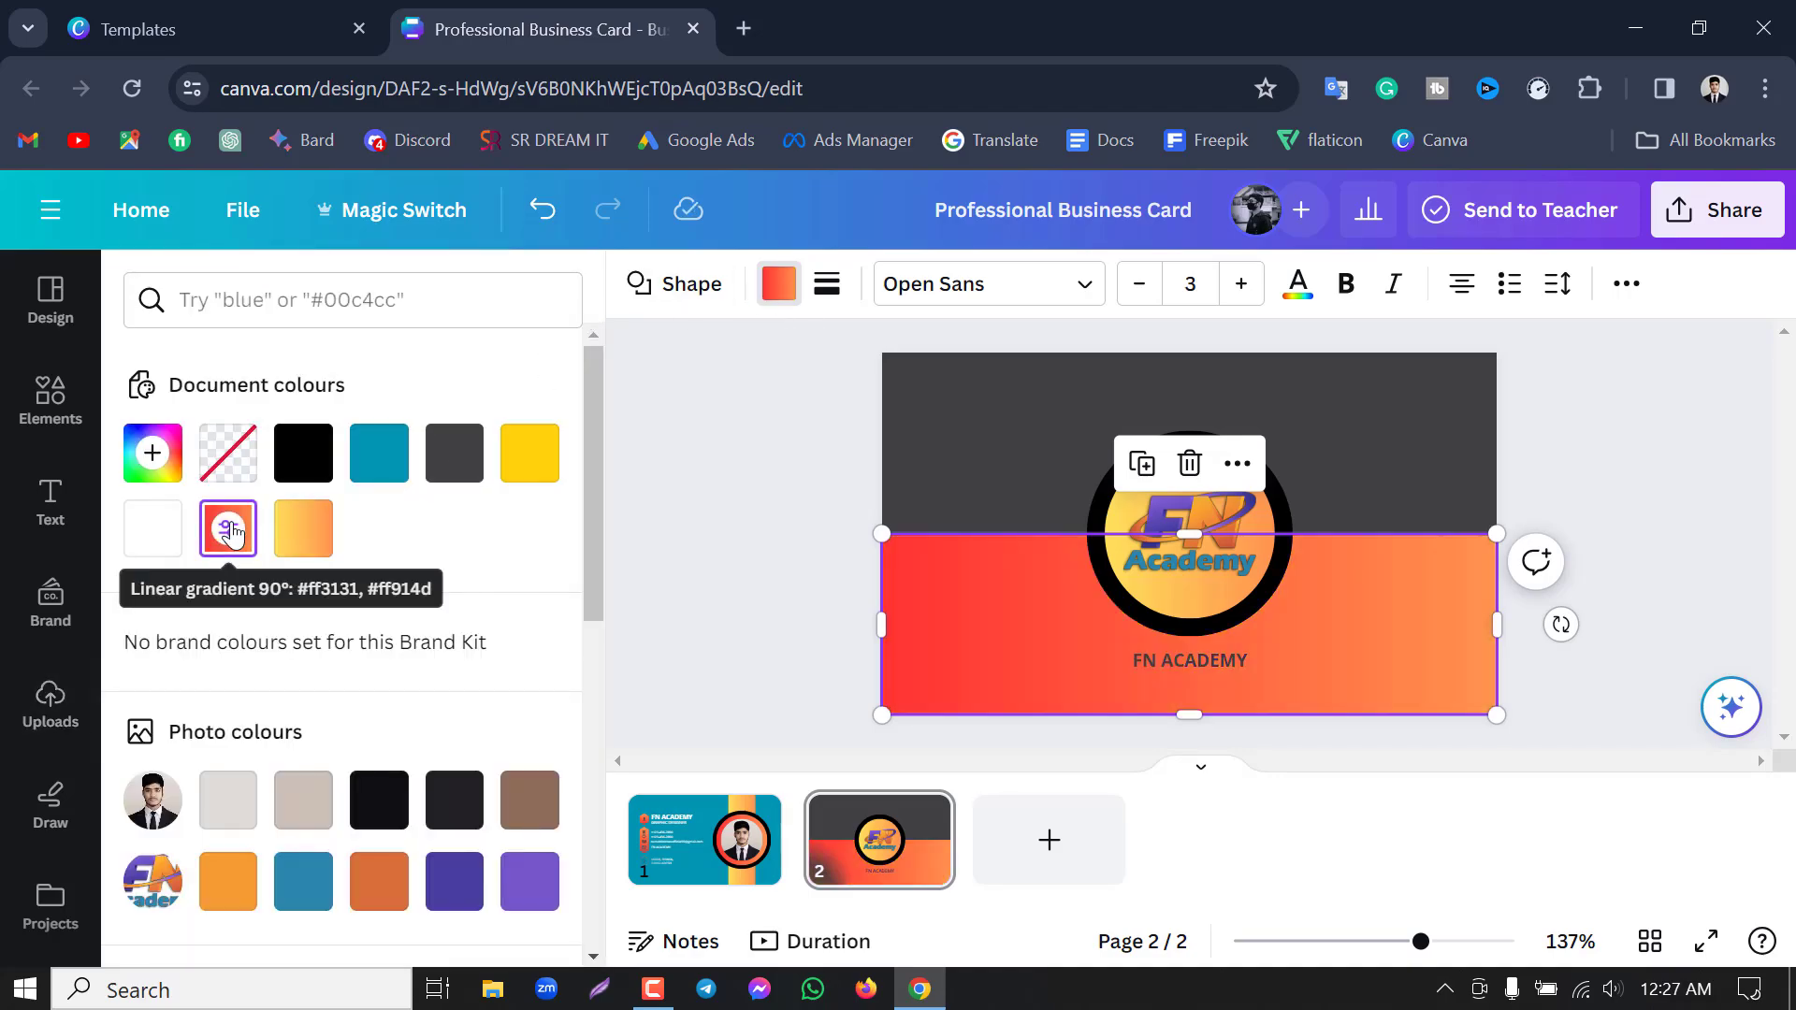
pyautogui.click(285, 526)
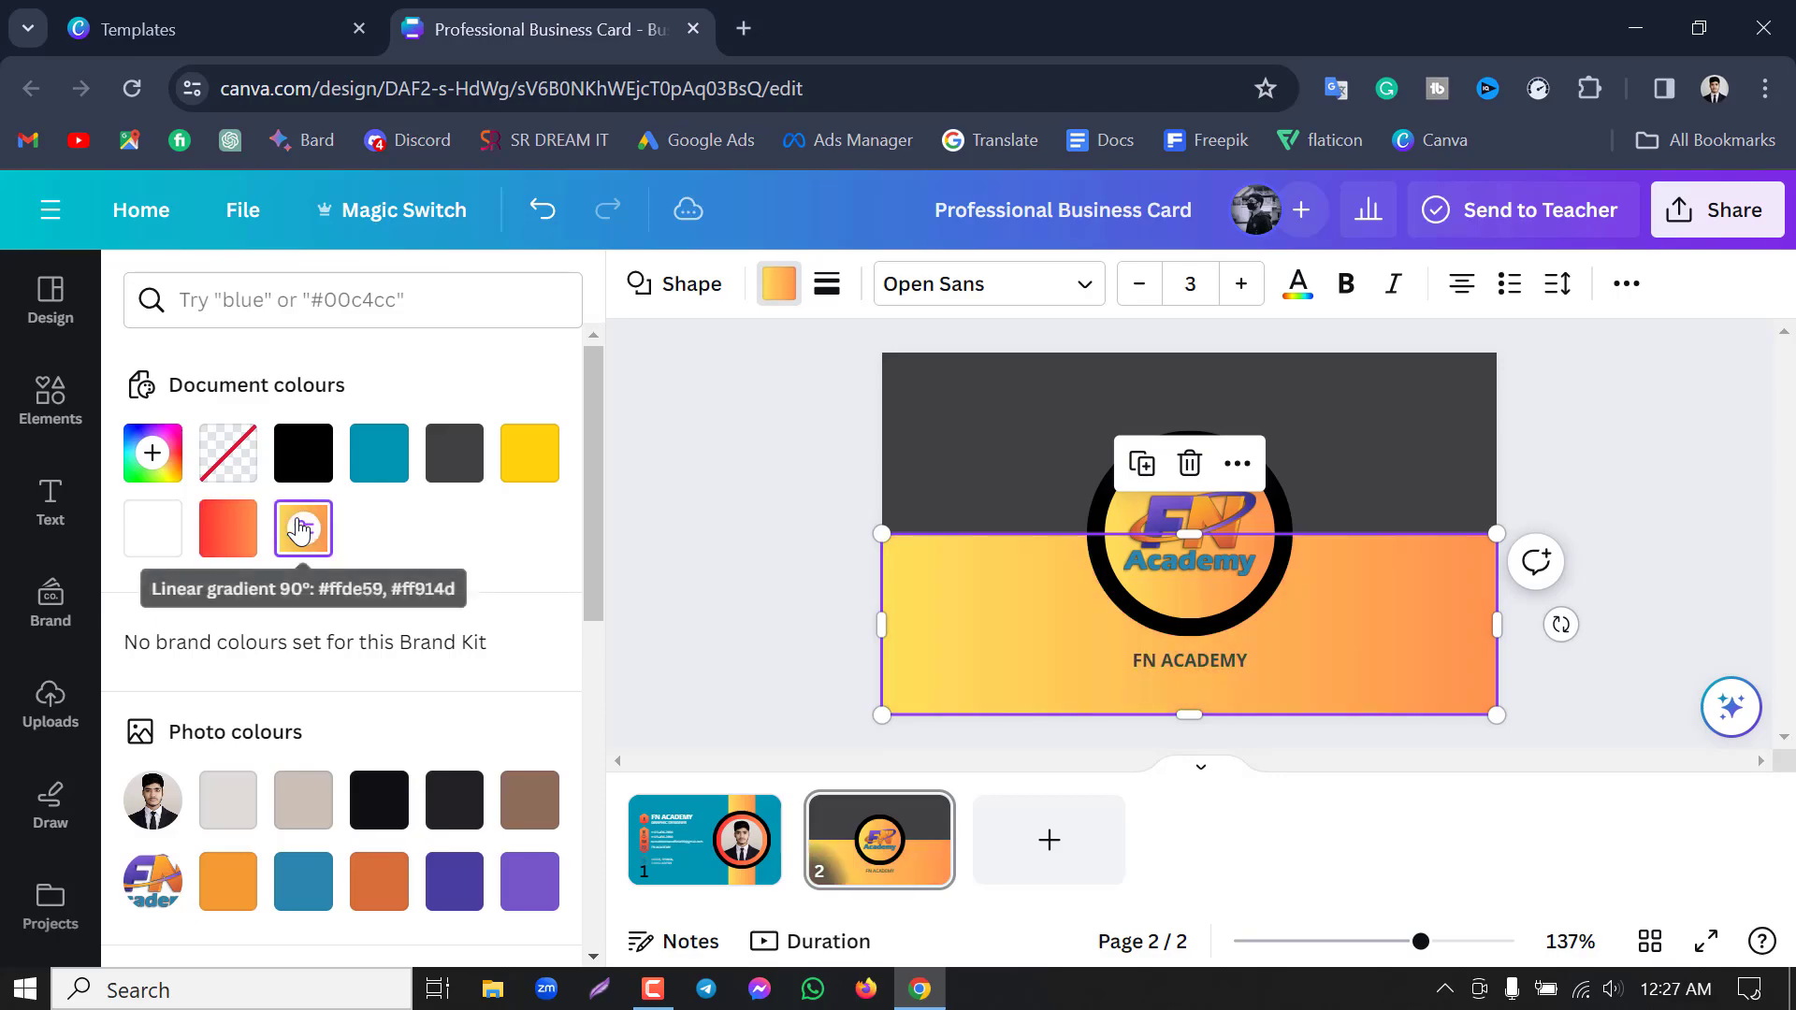
pyautogui.press('Escape')
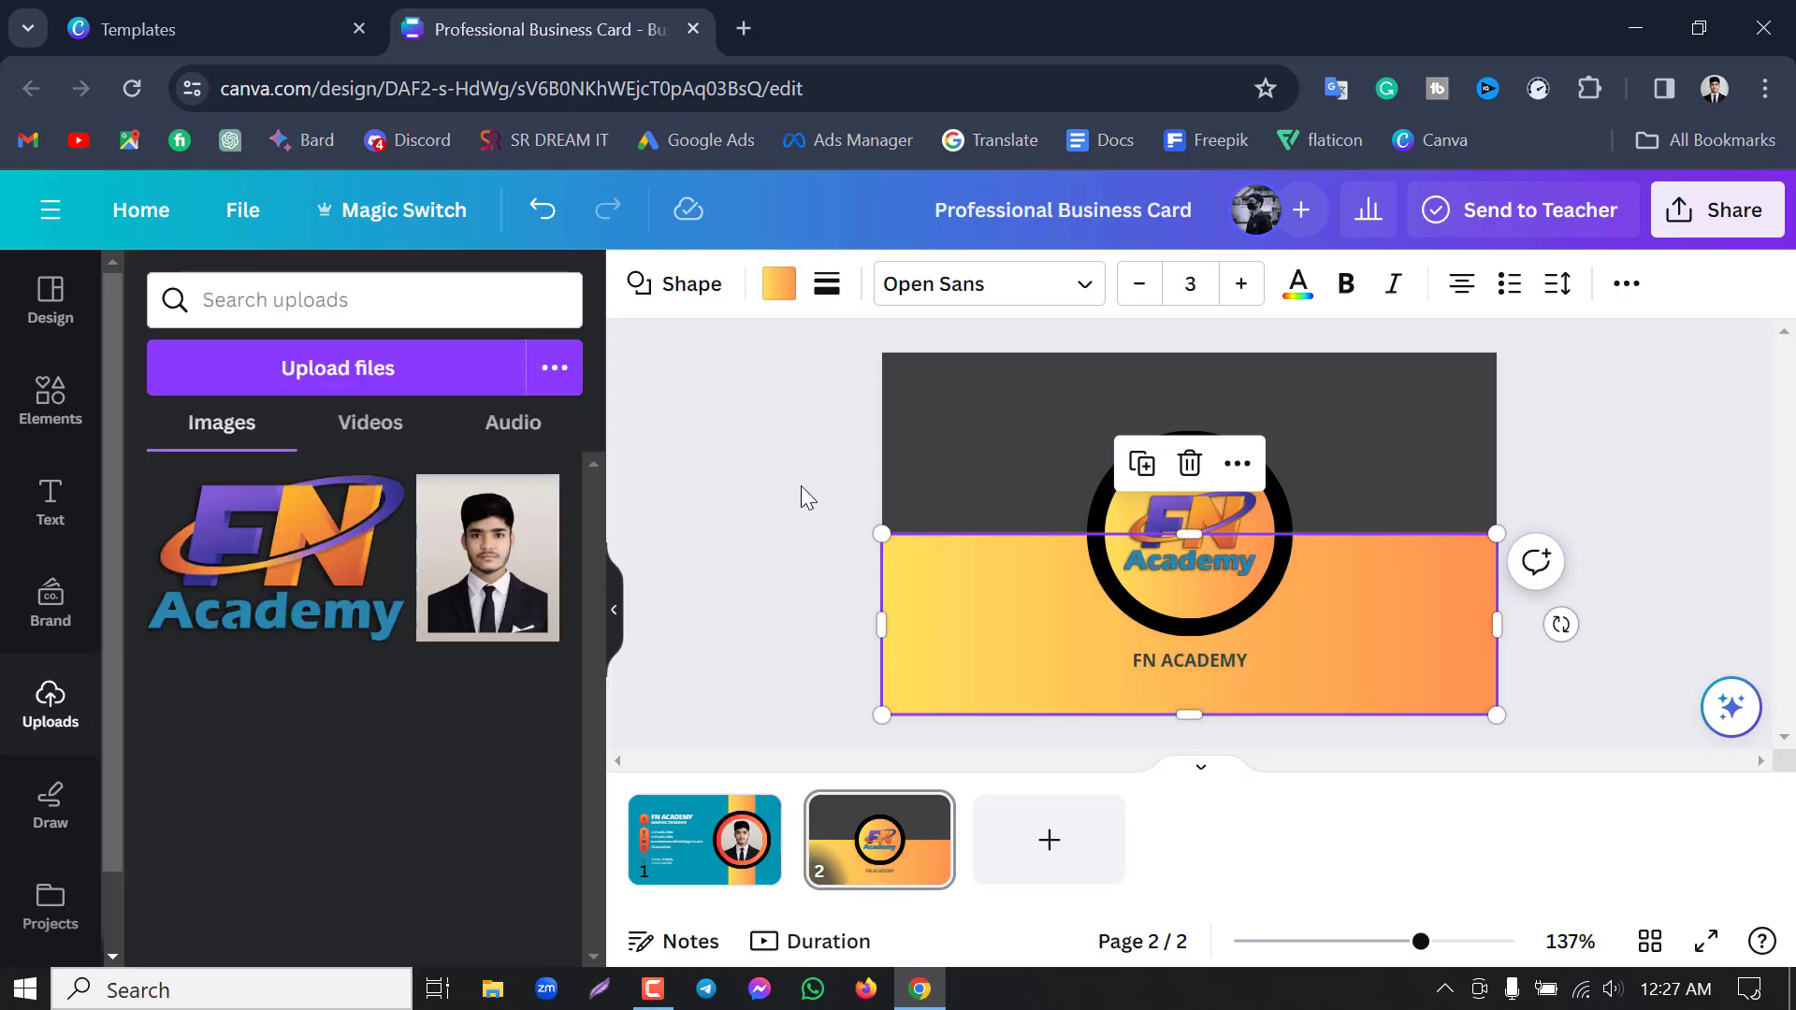
# Change the page 2 background from solid grey to the default light-turquoise-to-dark-blue gradient.
pyautogui.click(1026, 447)
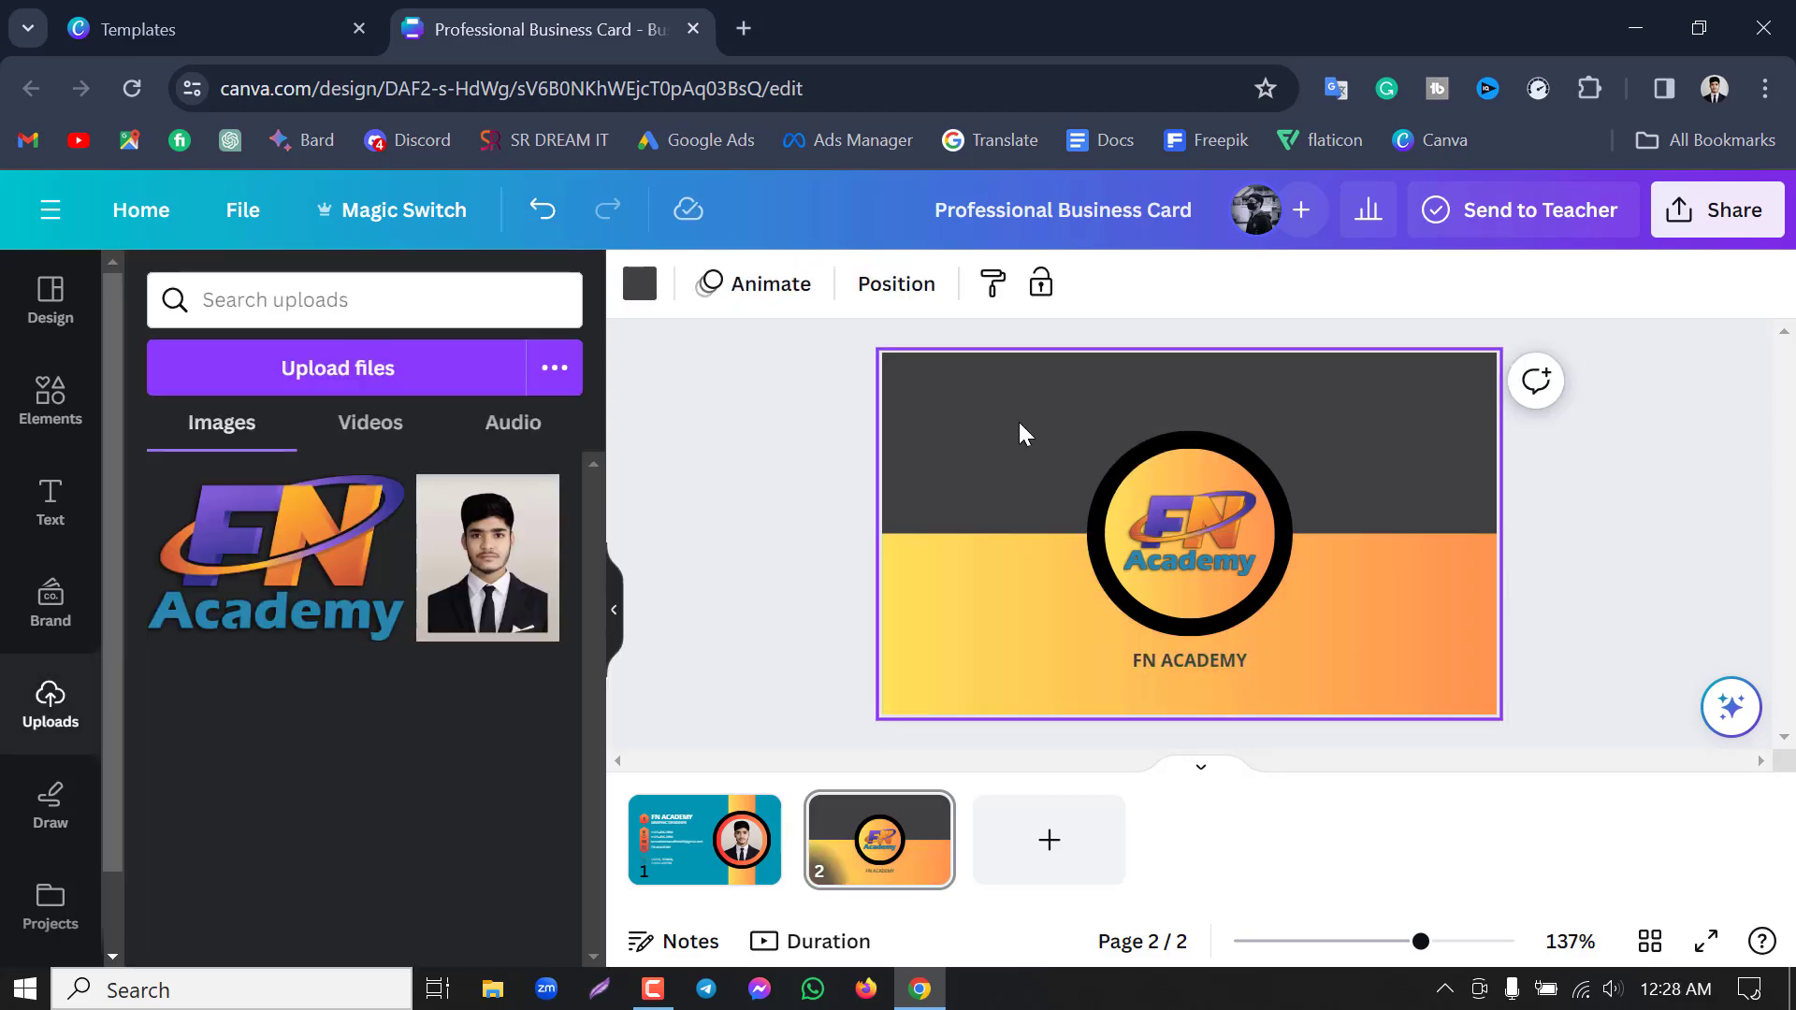
pyautogui.click(639, 285)
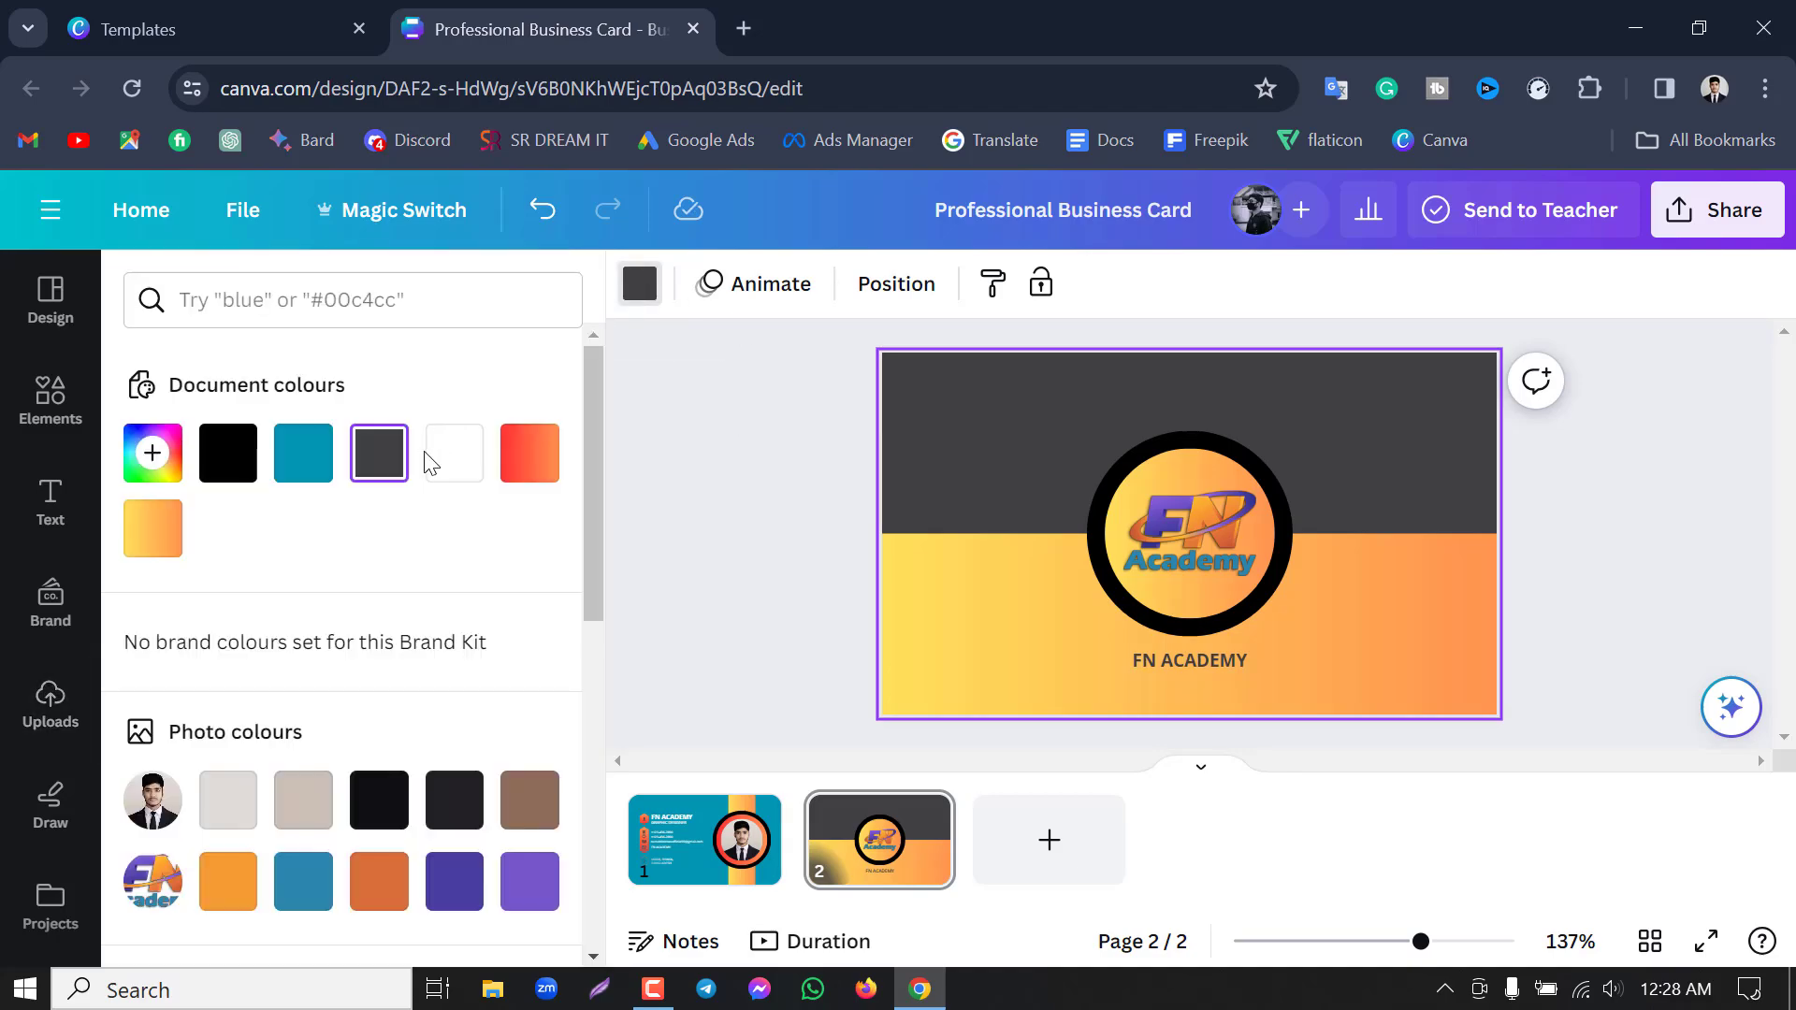
pyautogui.click(530, 456)
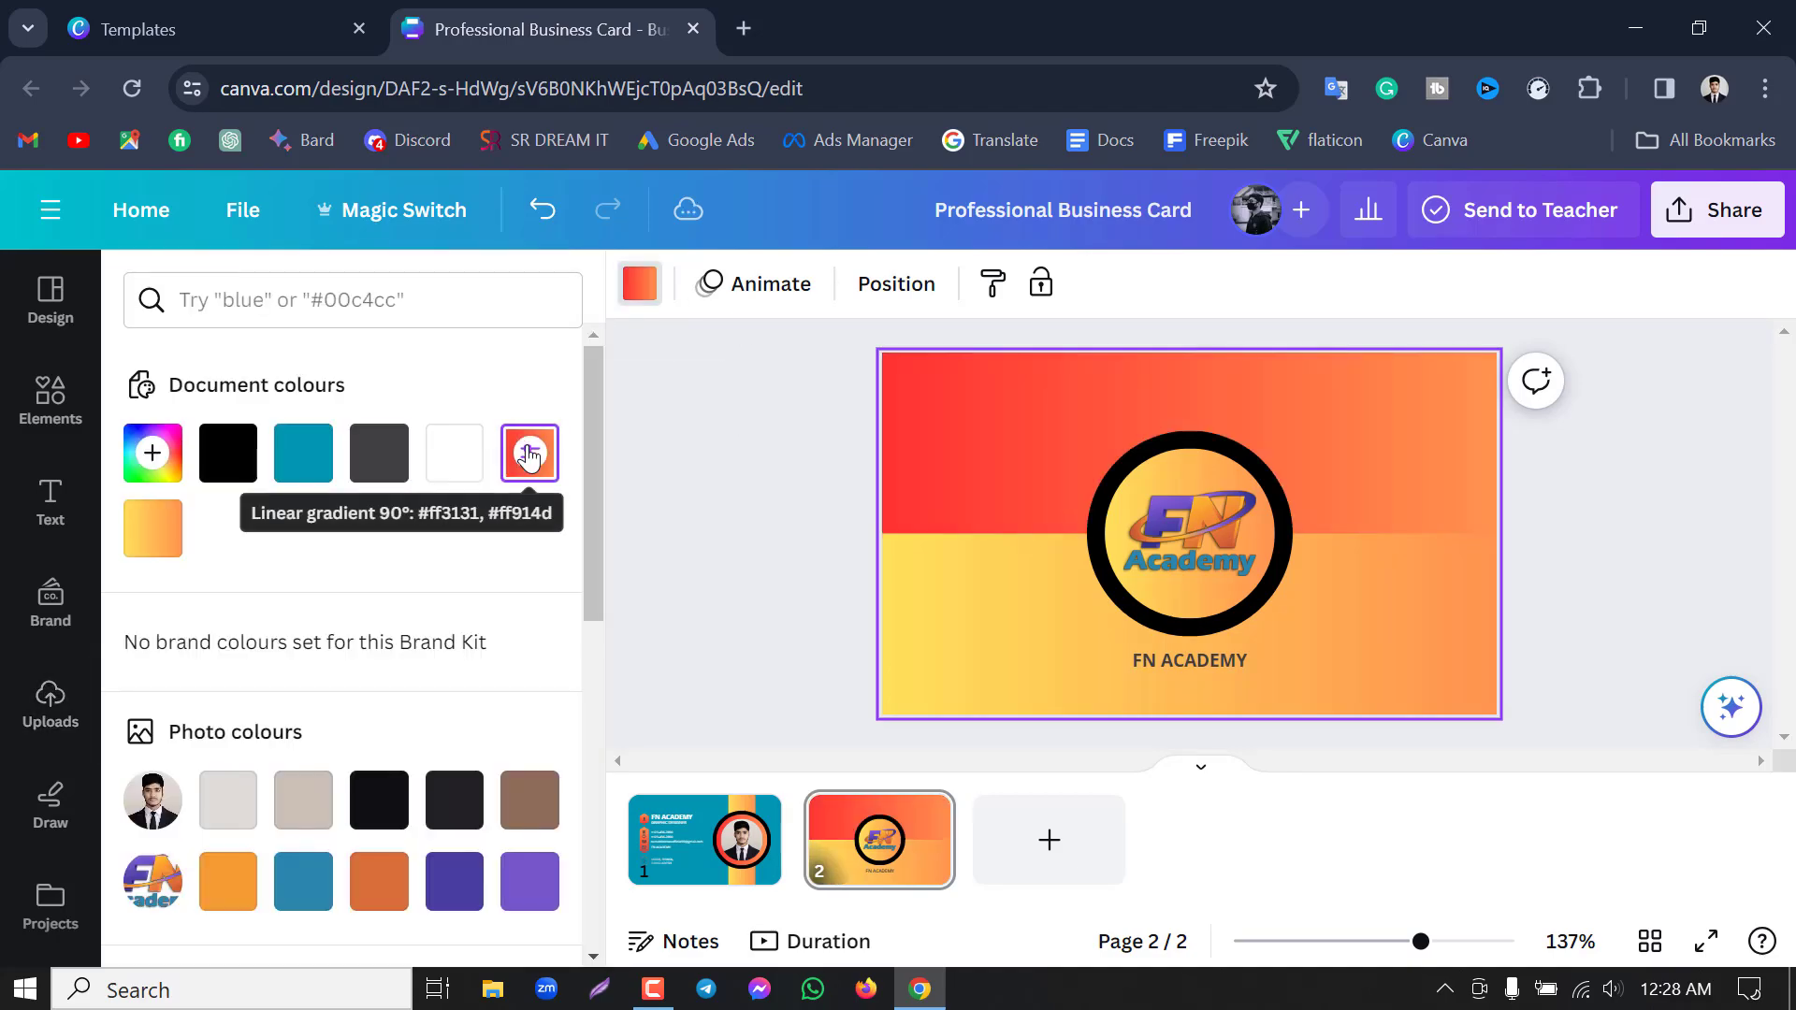
pyautogui.click(454, 456)
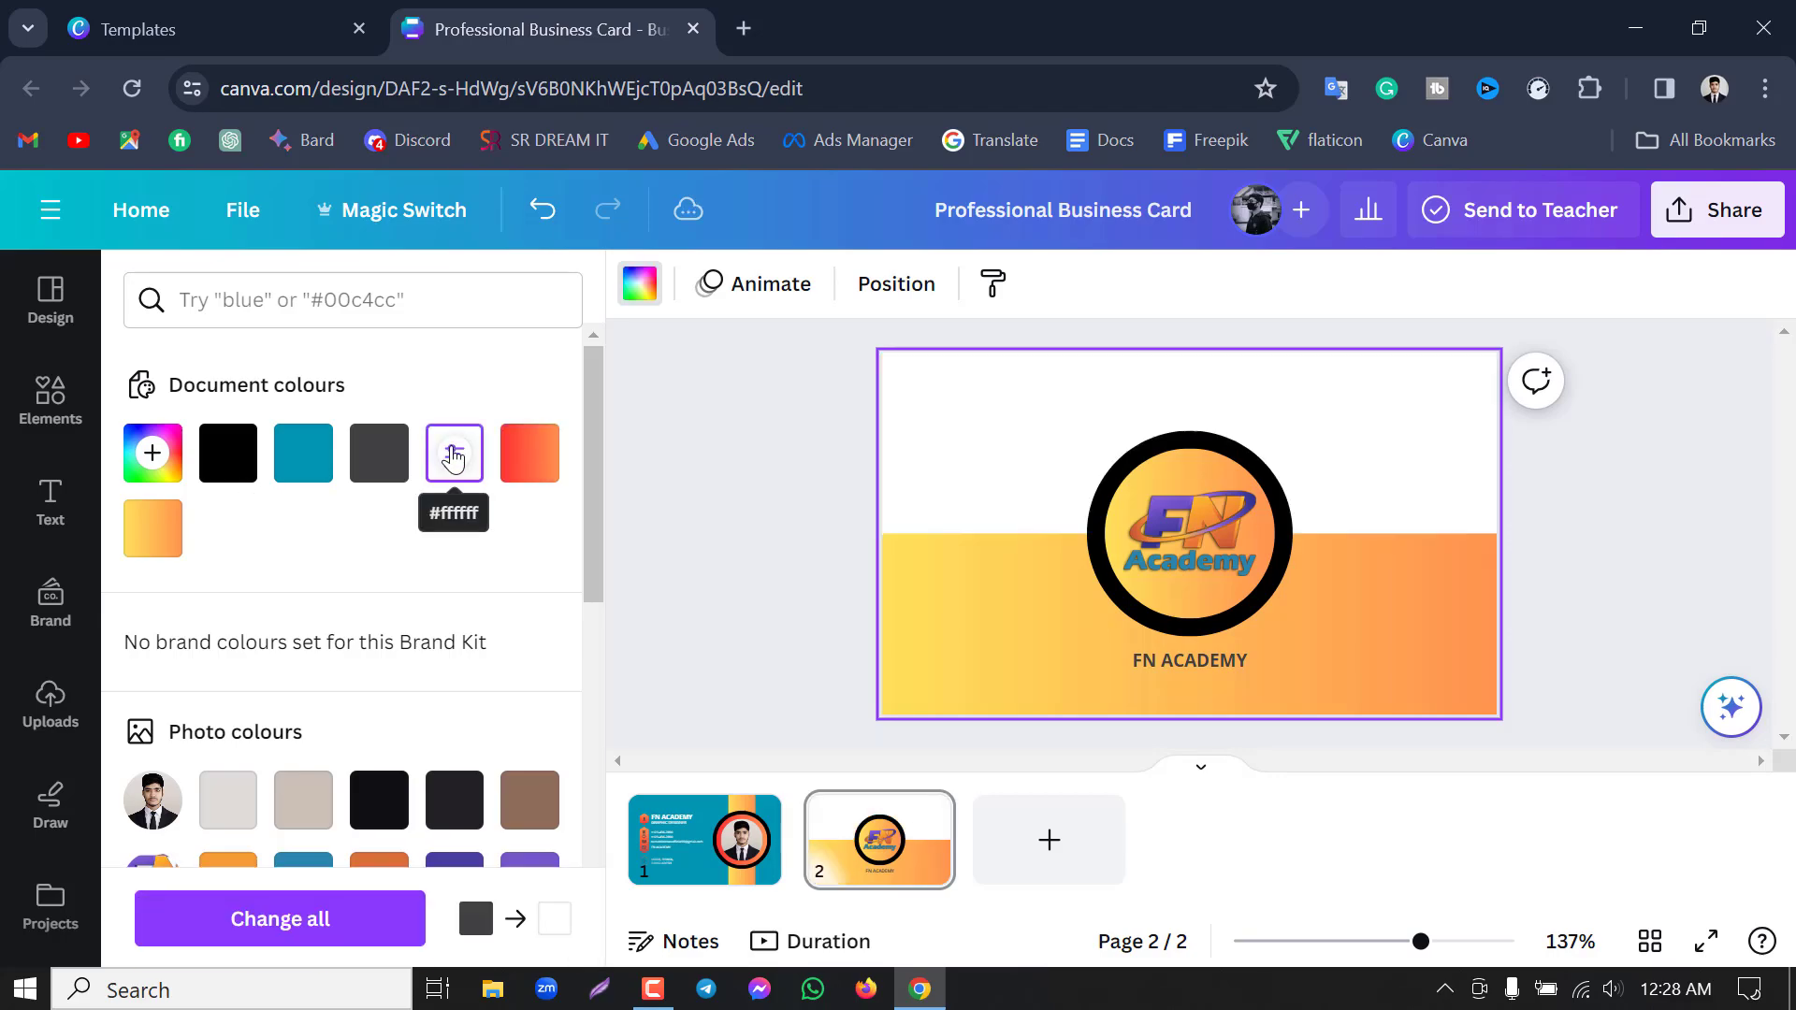
pyautogui.click(308, 453)
pyautogui.scroll(-10, 449, 580)
pyautogui.click(529, 575)
pyautogui.click(452, 658)
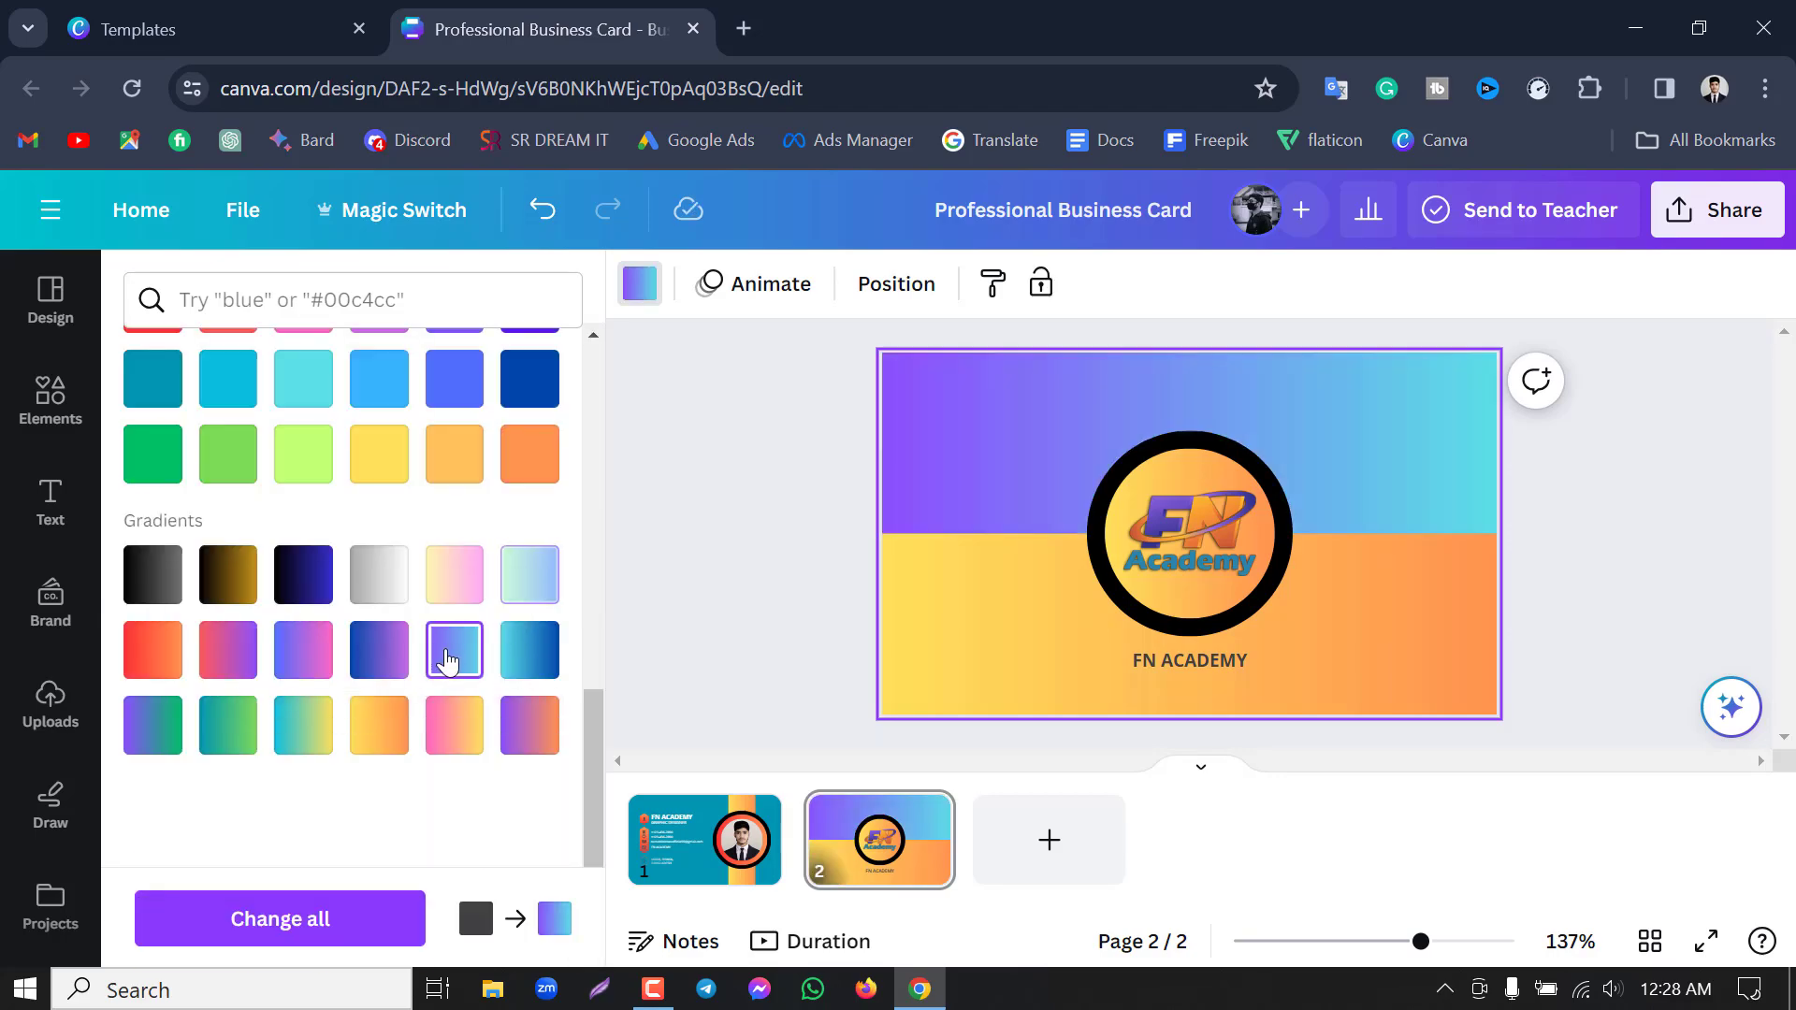
pyautogui.click(524, 655)
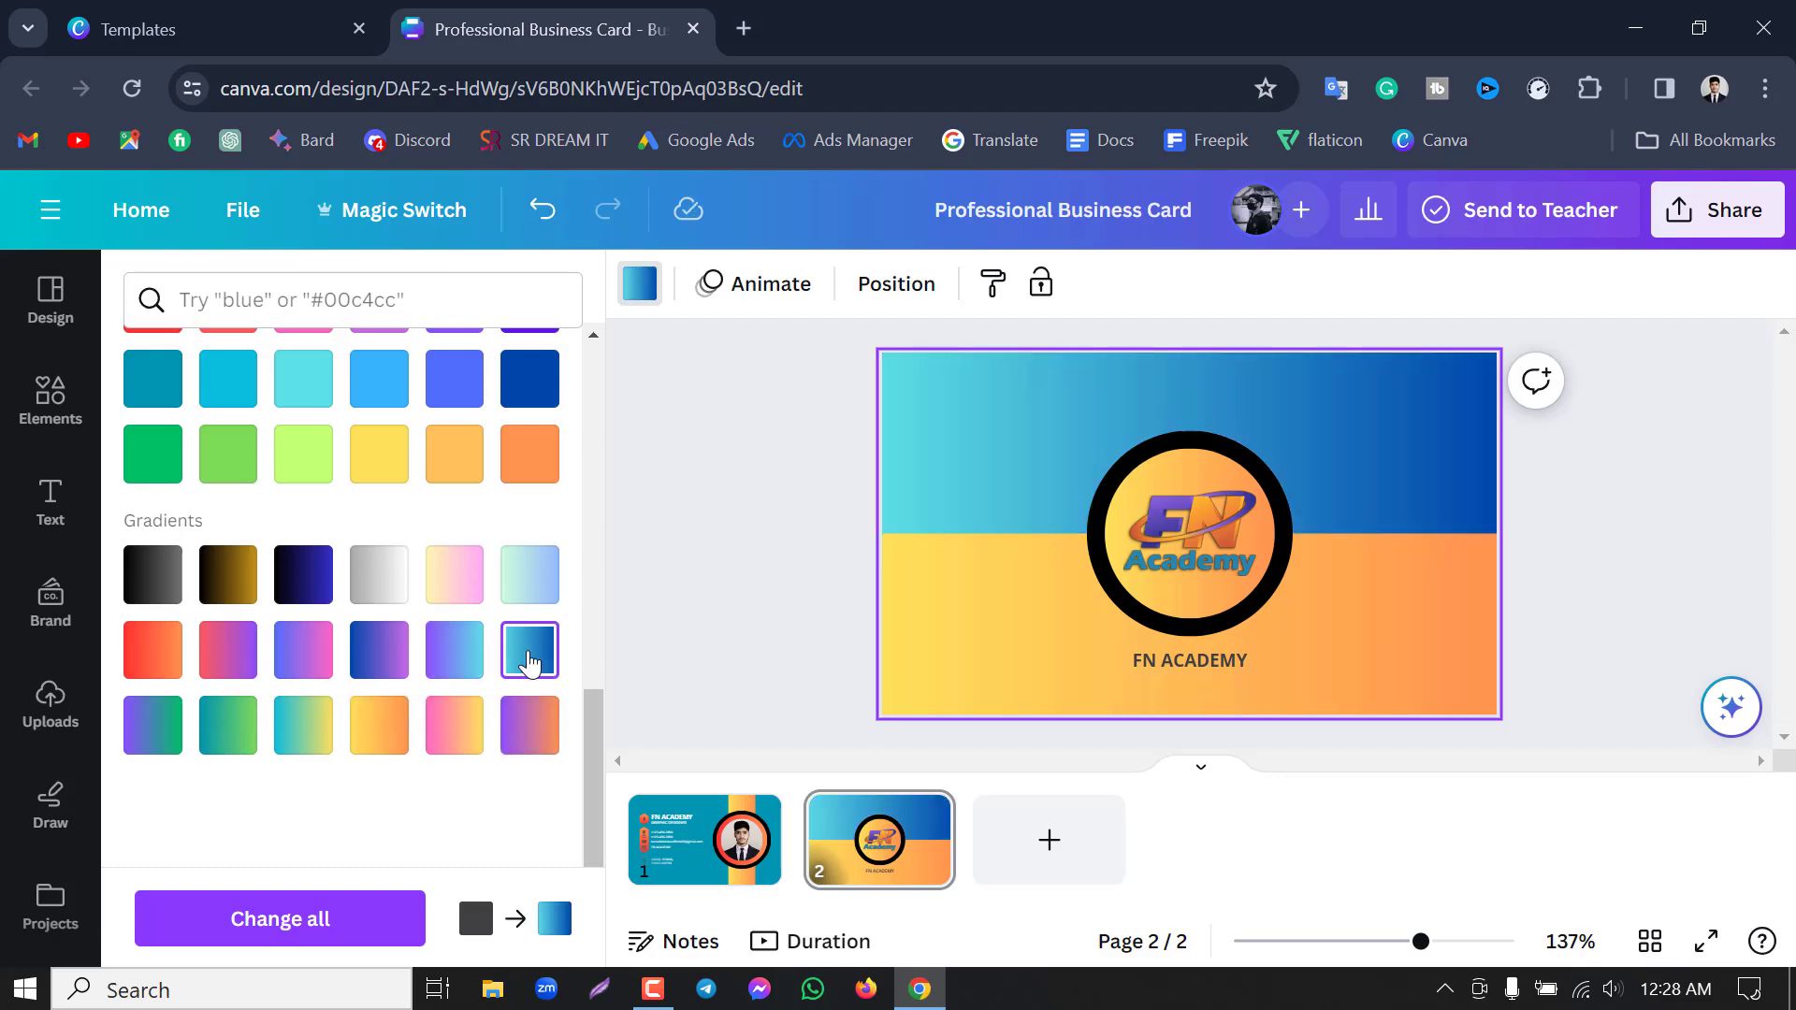
pyautogui.click(787, 441)
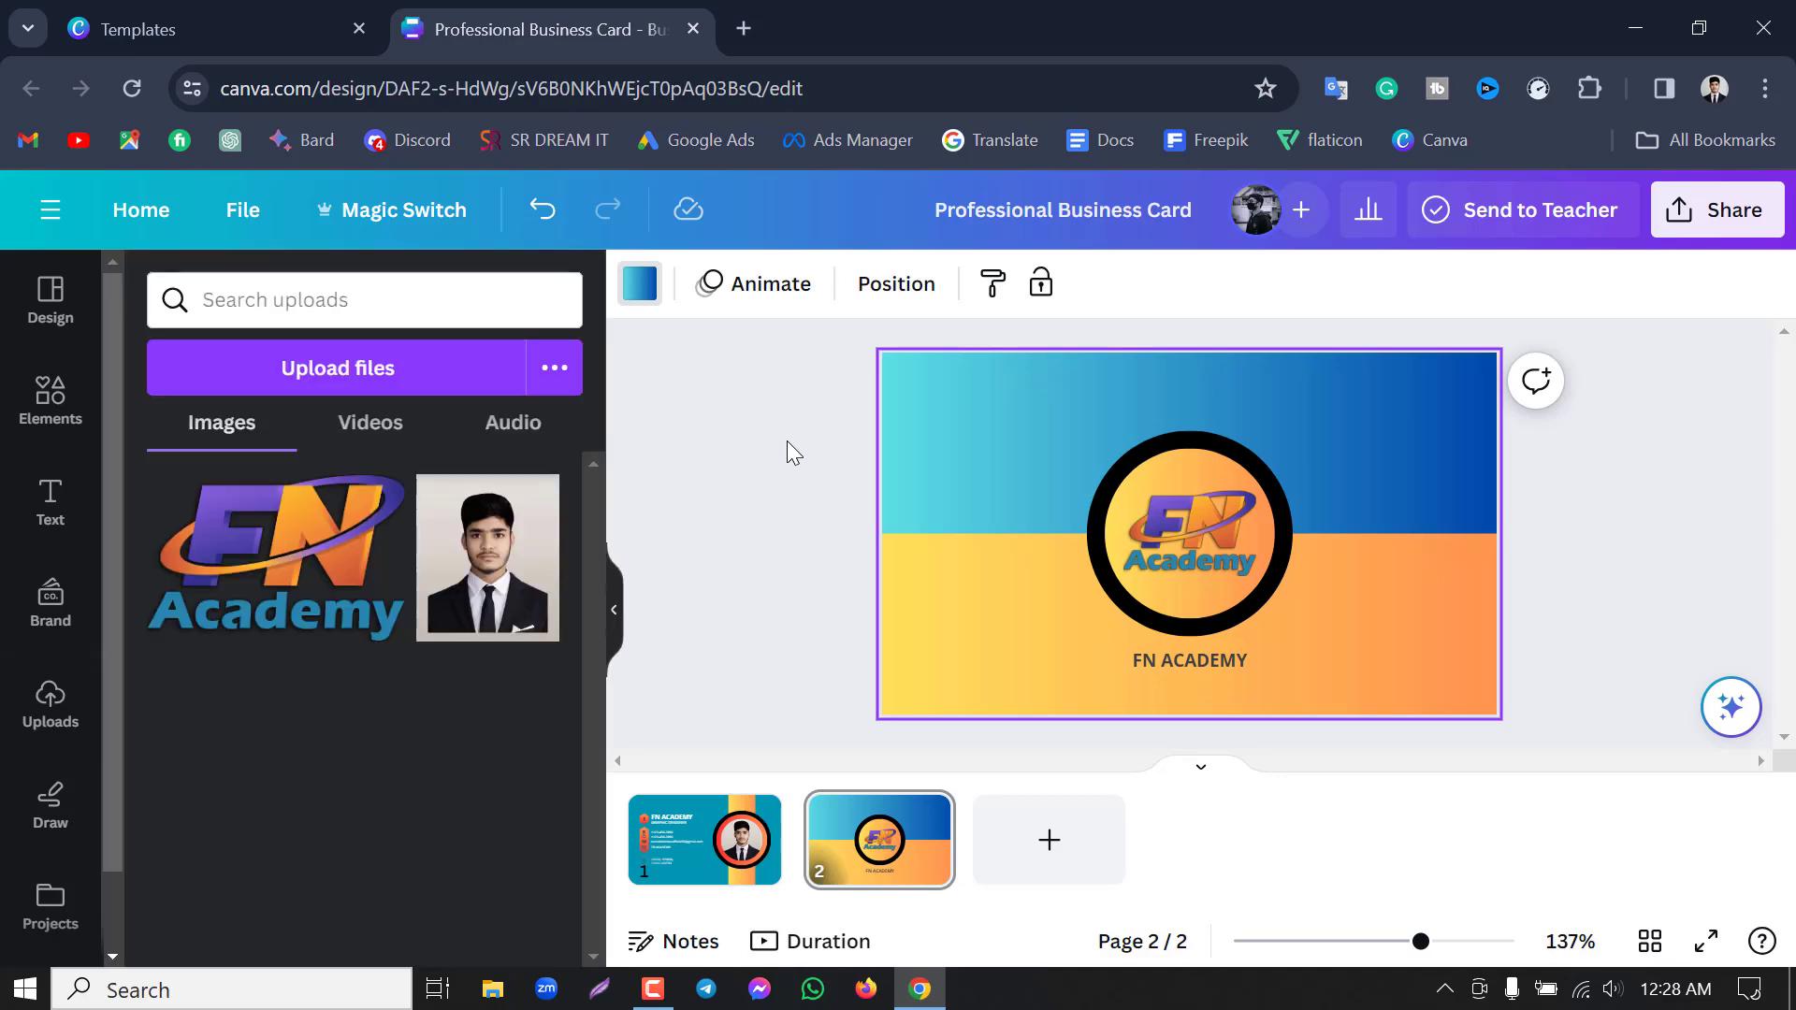
# Rotate the orange gradient rectangle counterclockwise and move it so it cuts diagonally across the card's lower-right corner.
pyautogui.moveTo(1012, 597)
pyautogui.mouseDown()
pyautogui.moveTo(1002, 609)
pyautogui.moveTo(1023, 620)
pyautogui.mouseUp()
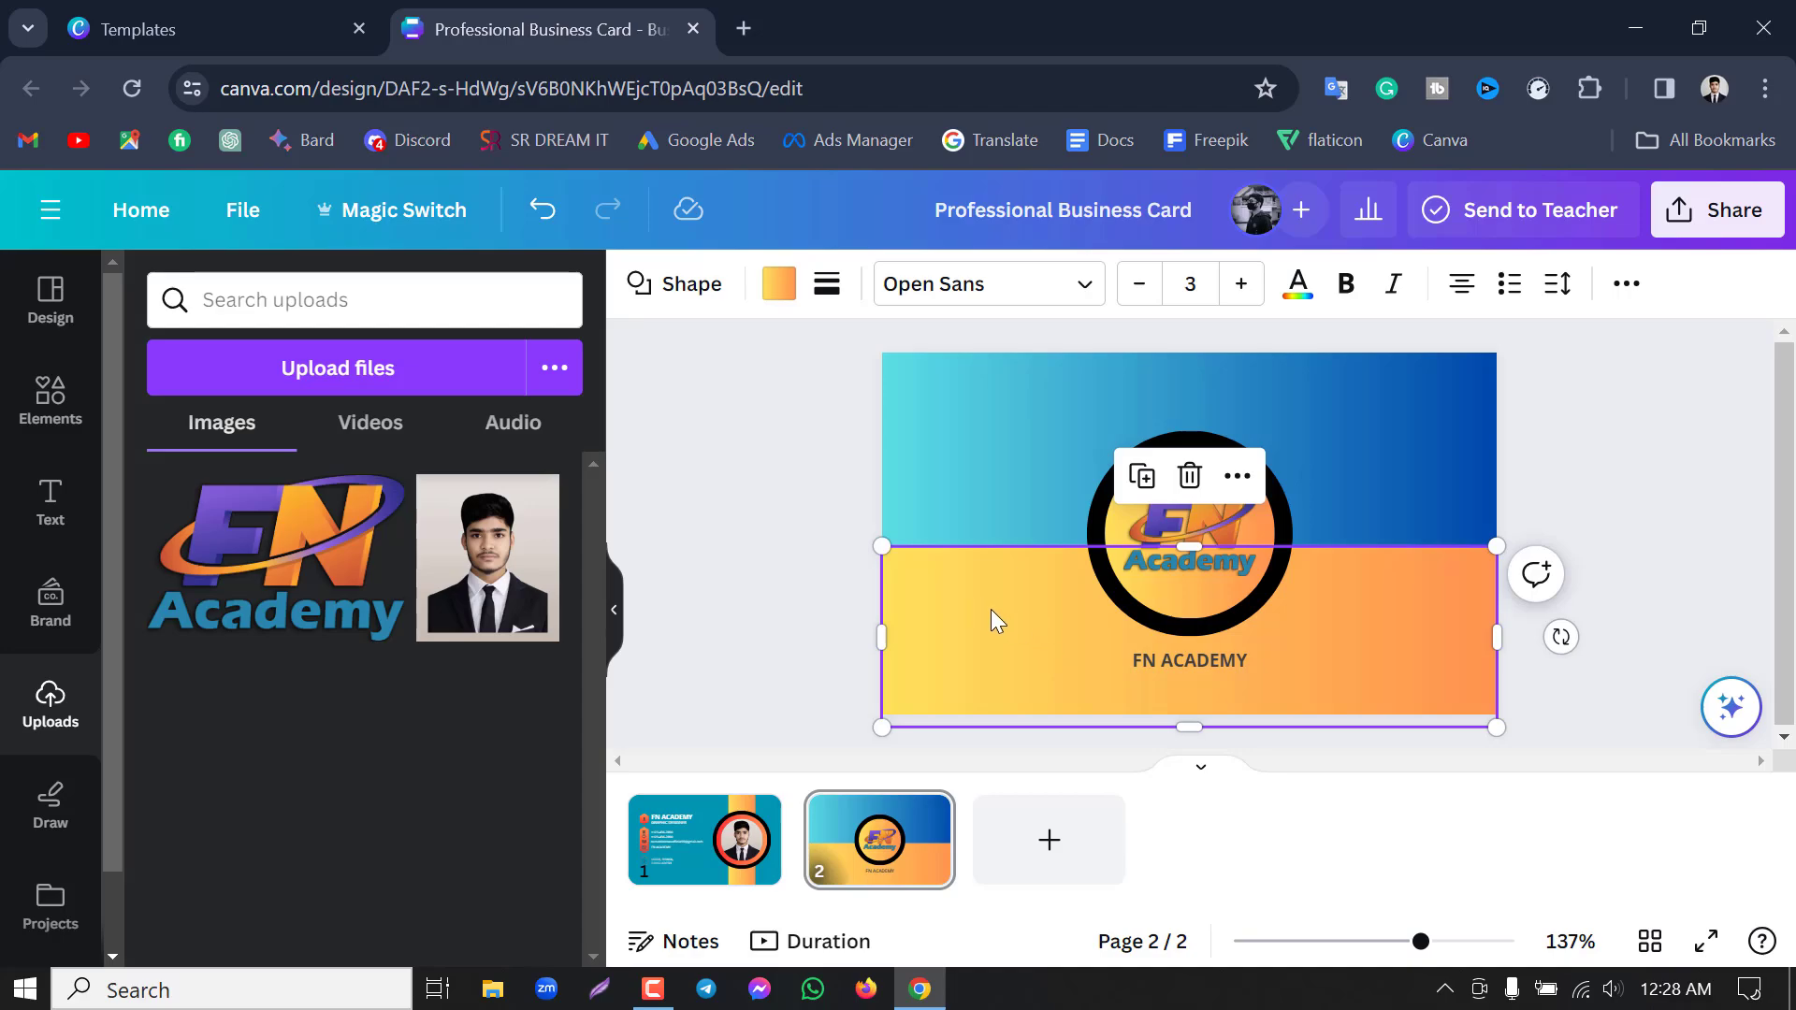
pyautogui.moveTo(991, 609); pyautogui.dragTo(983, 550)
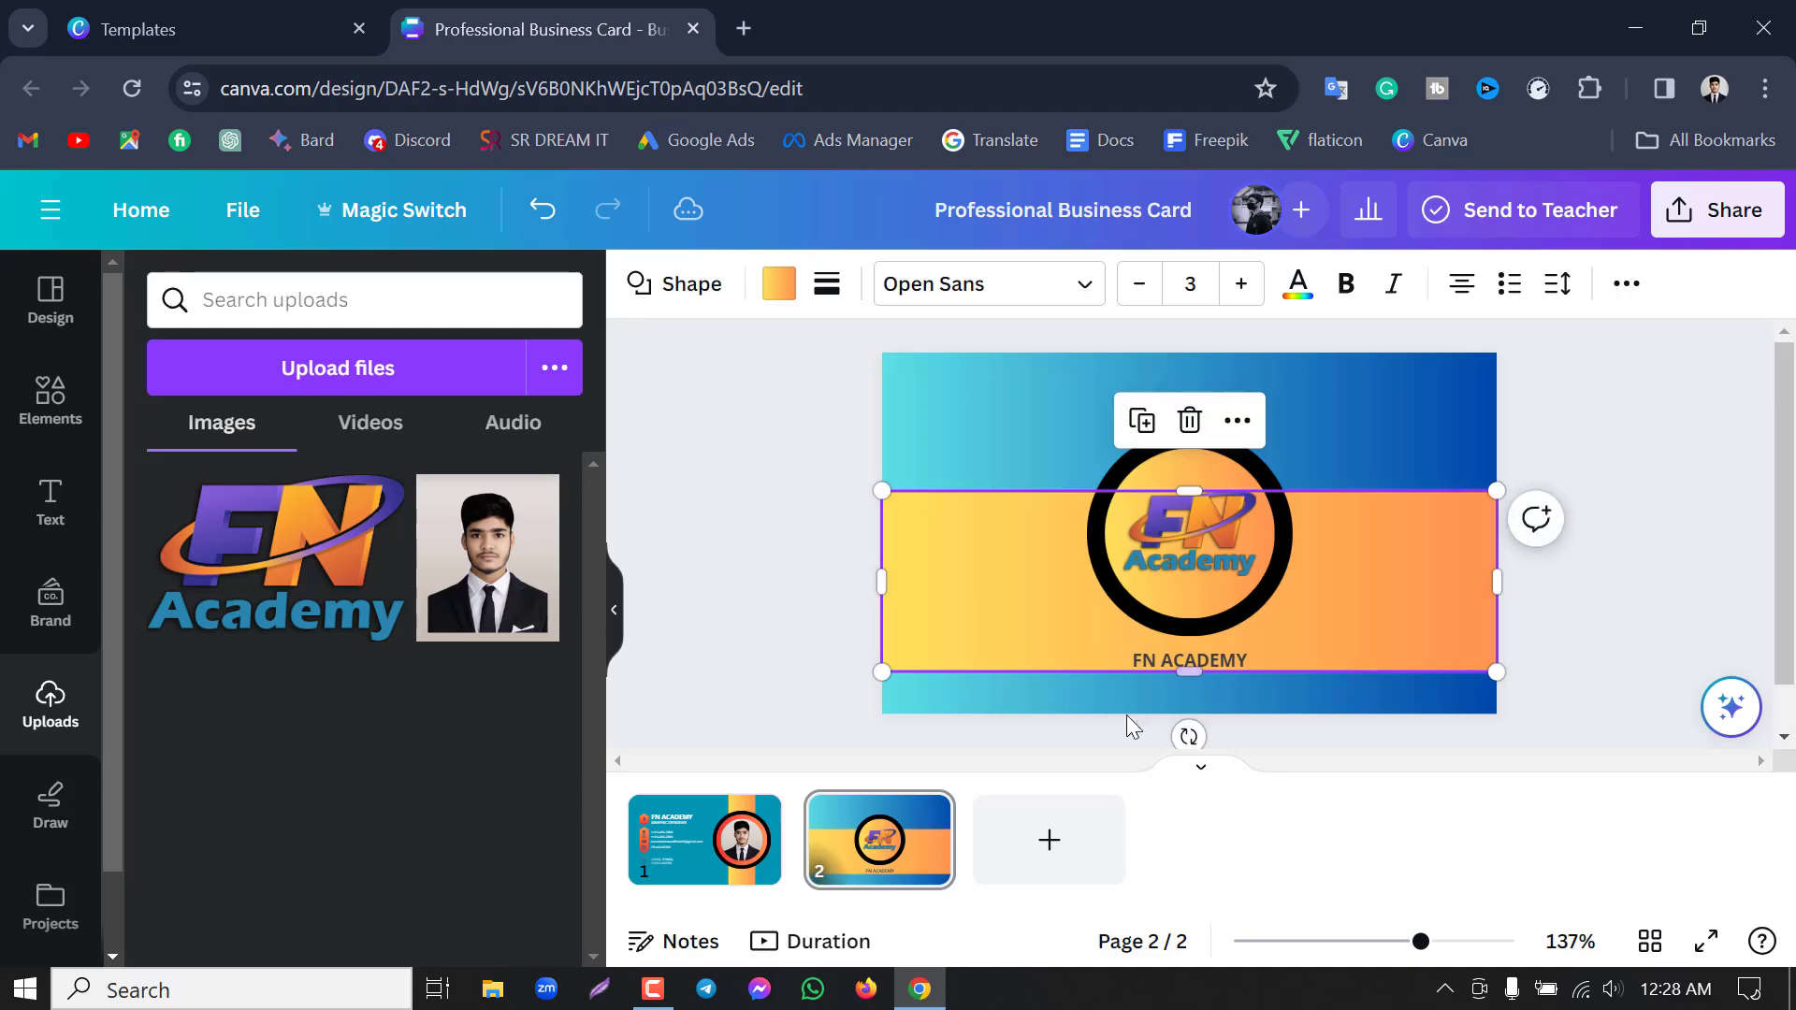
pyautogui.moveTo(1217, 735); pyautogui.dragTo(1258, 728)
pyautogui.moveTo(1319, 530); pyautogui.dragTo(1469, 633)
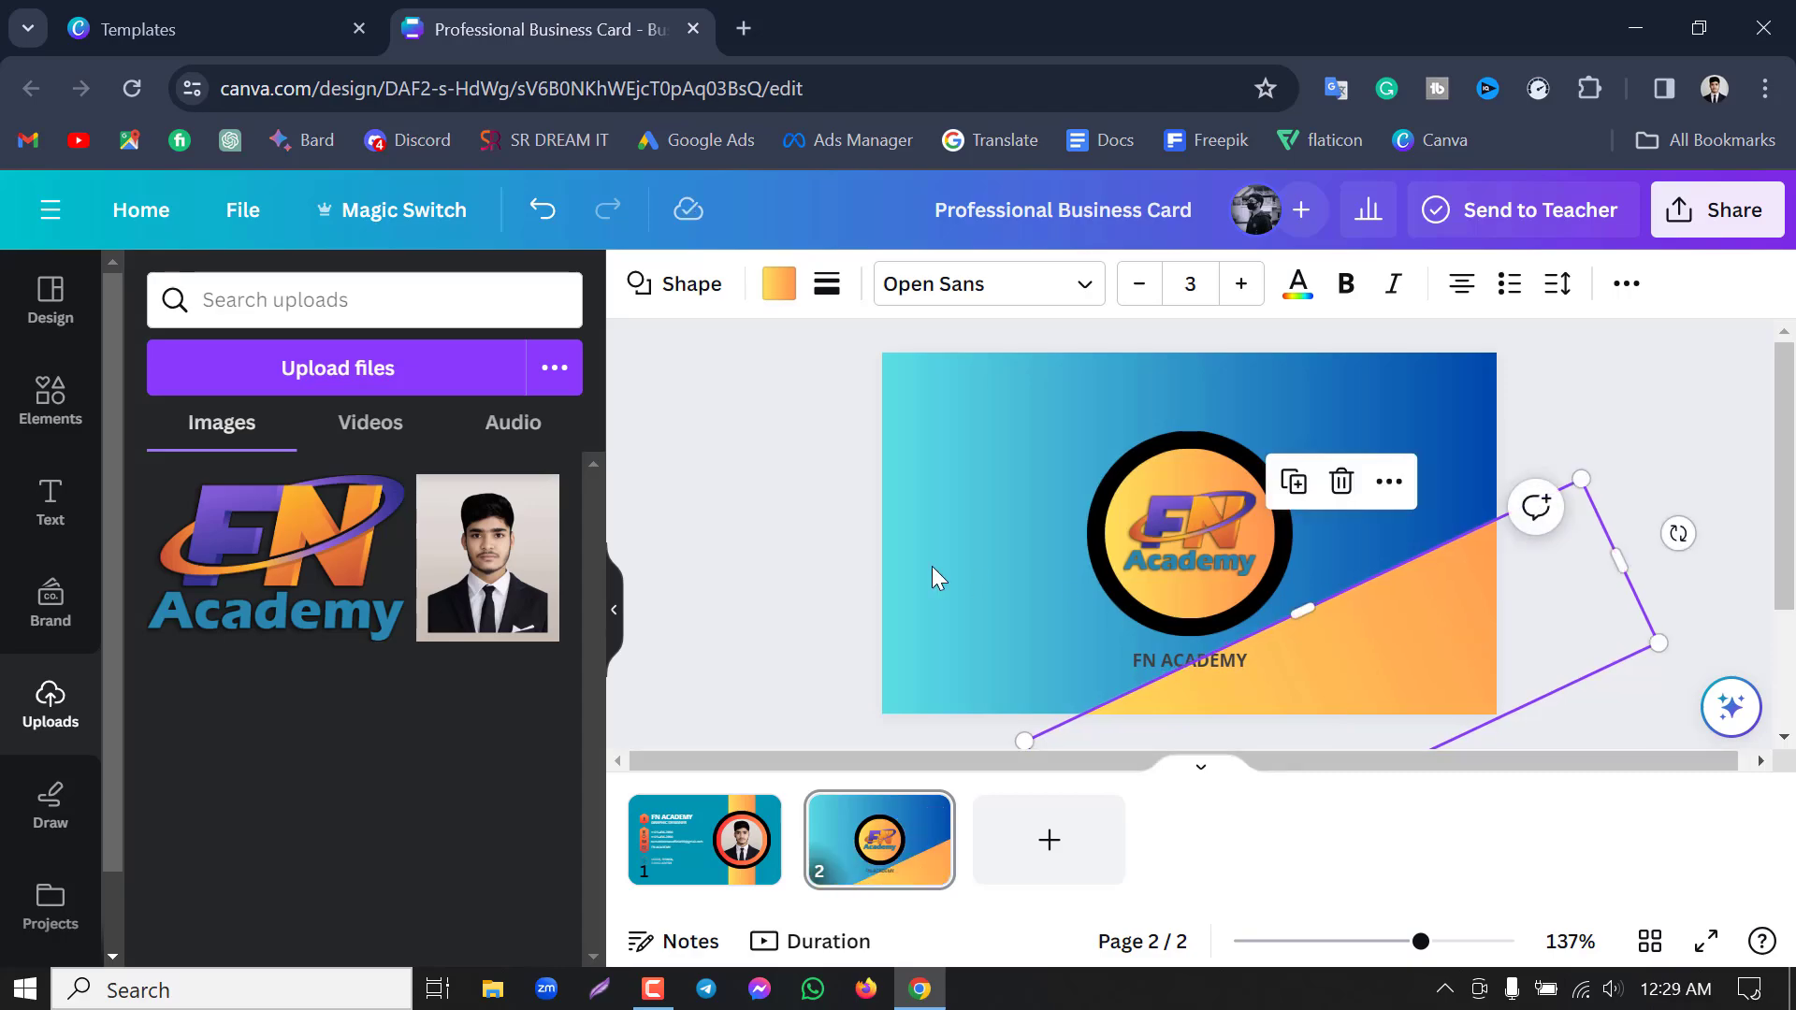
pyautogui.click(771, 517)
# Move the FN ACADEMY text from below the logo onto the orange area in the card's lower-right corner.
pyautogui.click(1173, 658)
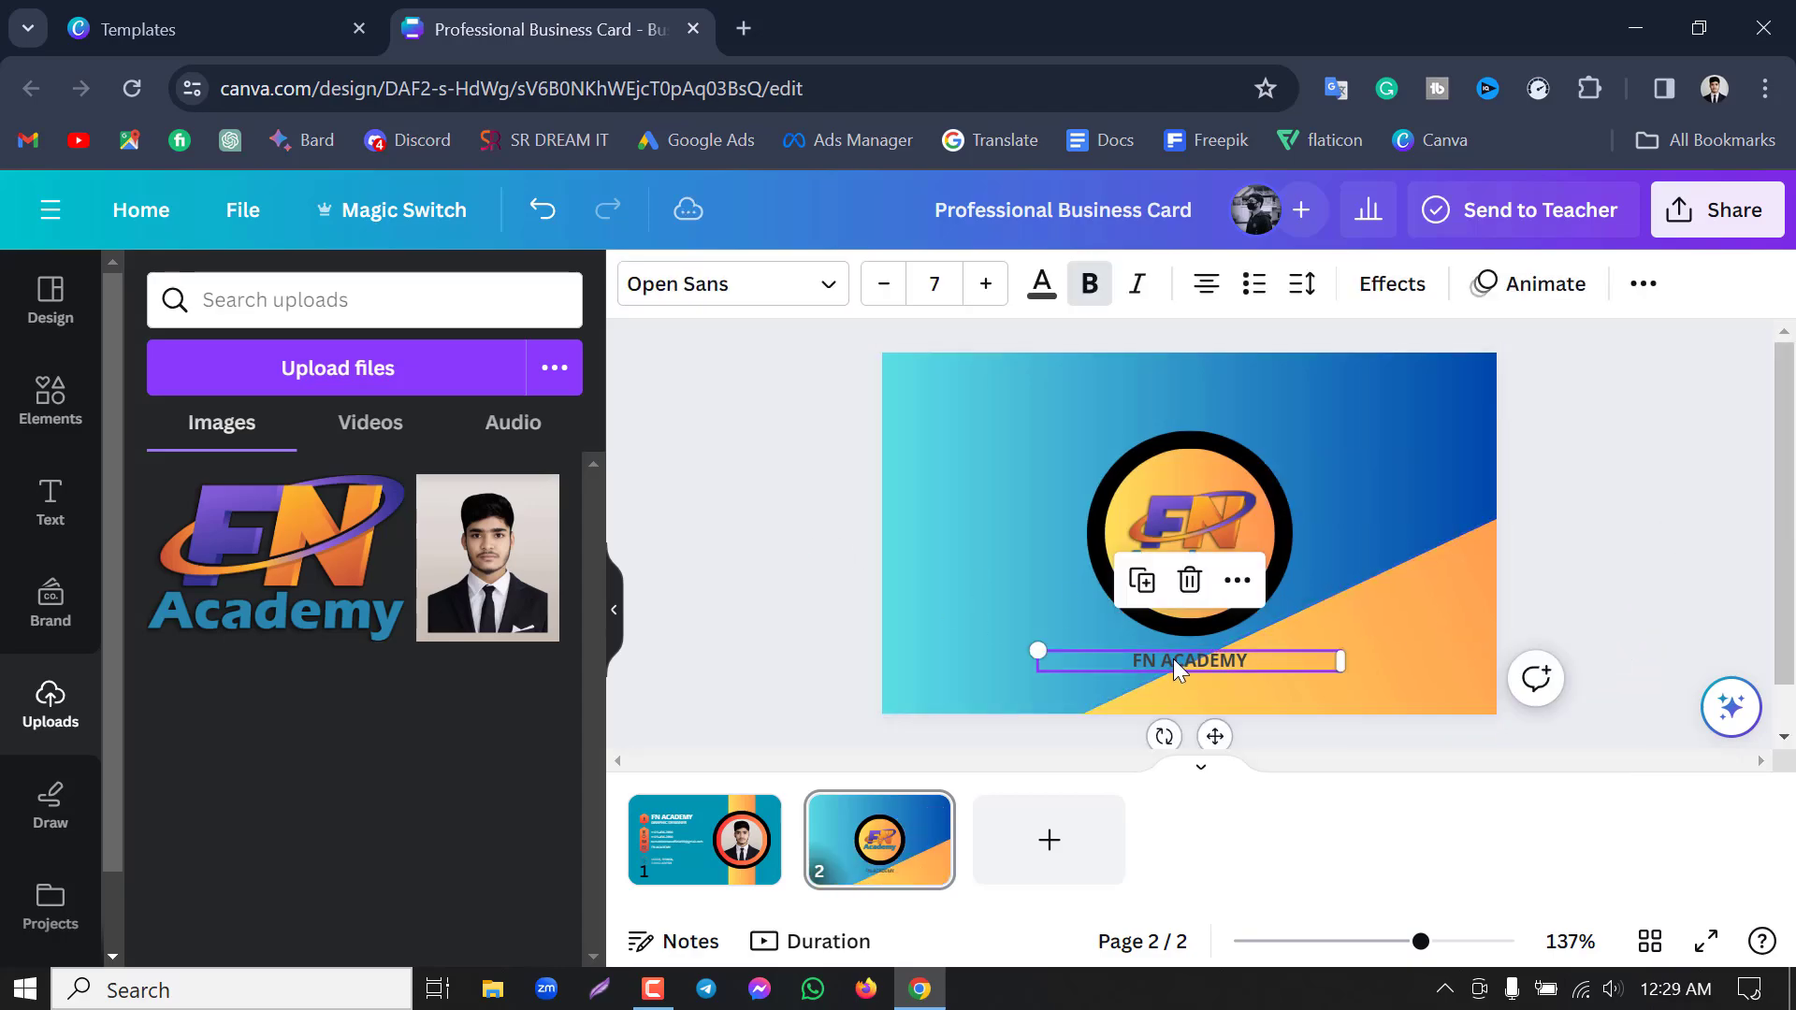
pyautogui.moveTo(1170, 655); pyautogui.dragTo(1389, 644)
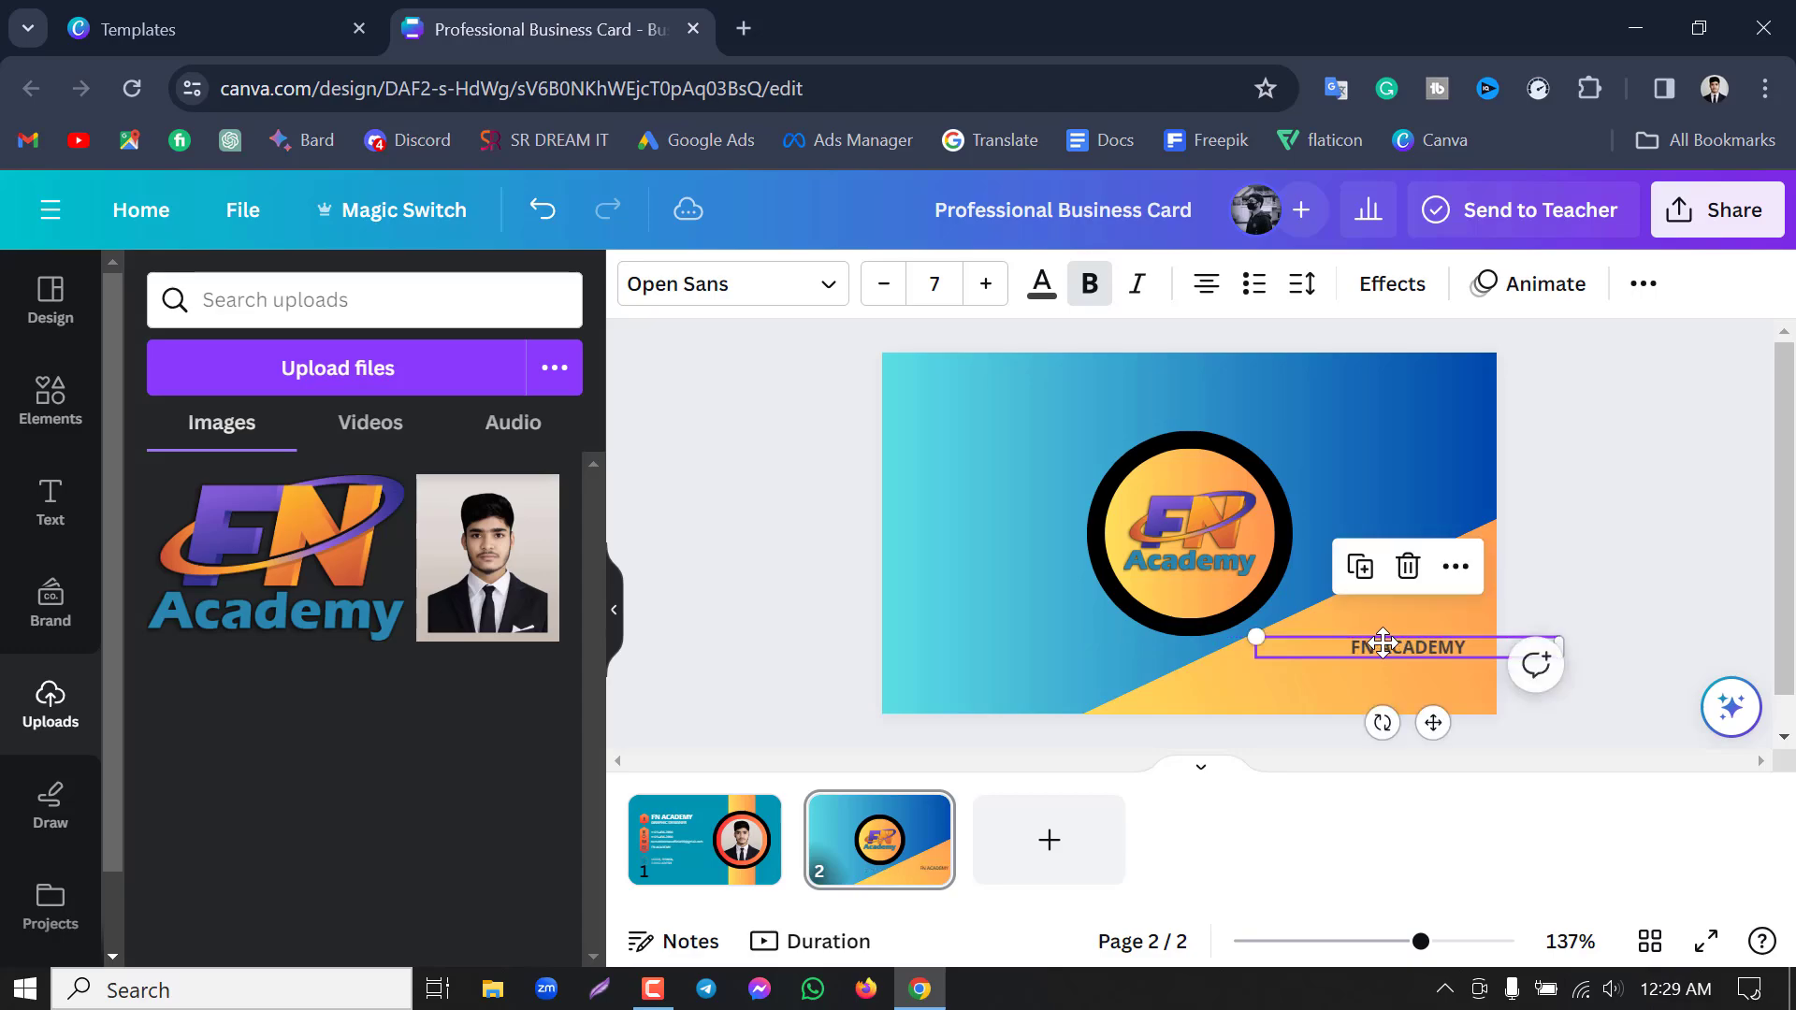
pyautogui.click(1405, 646)
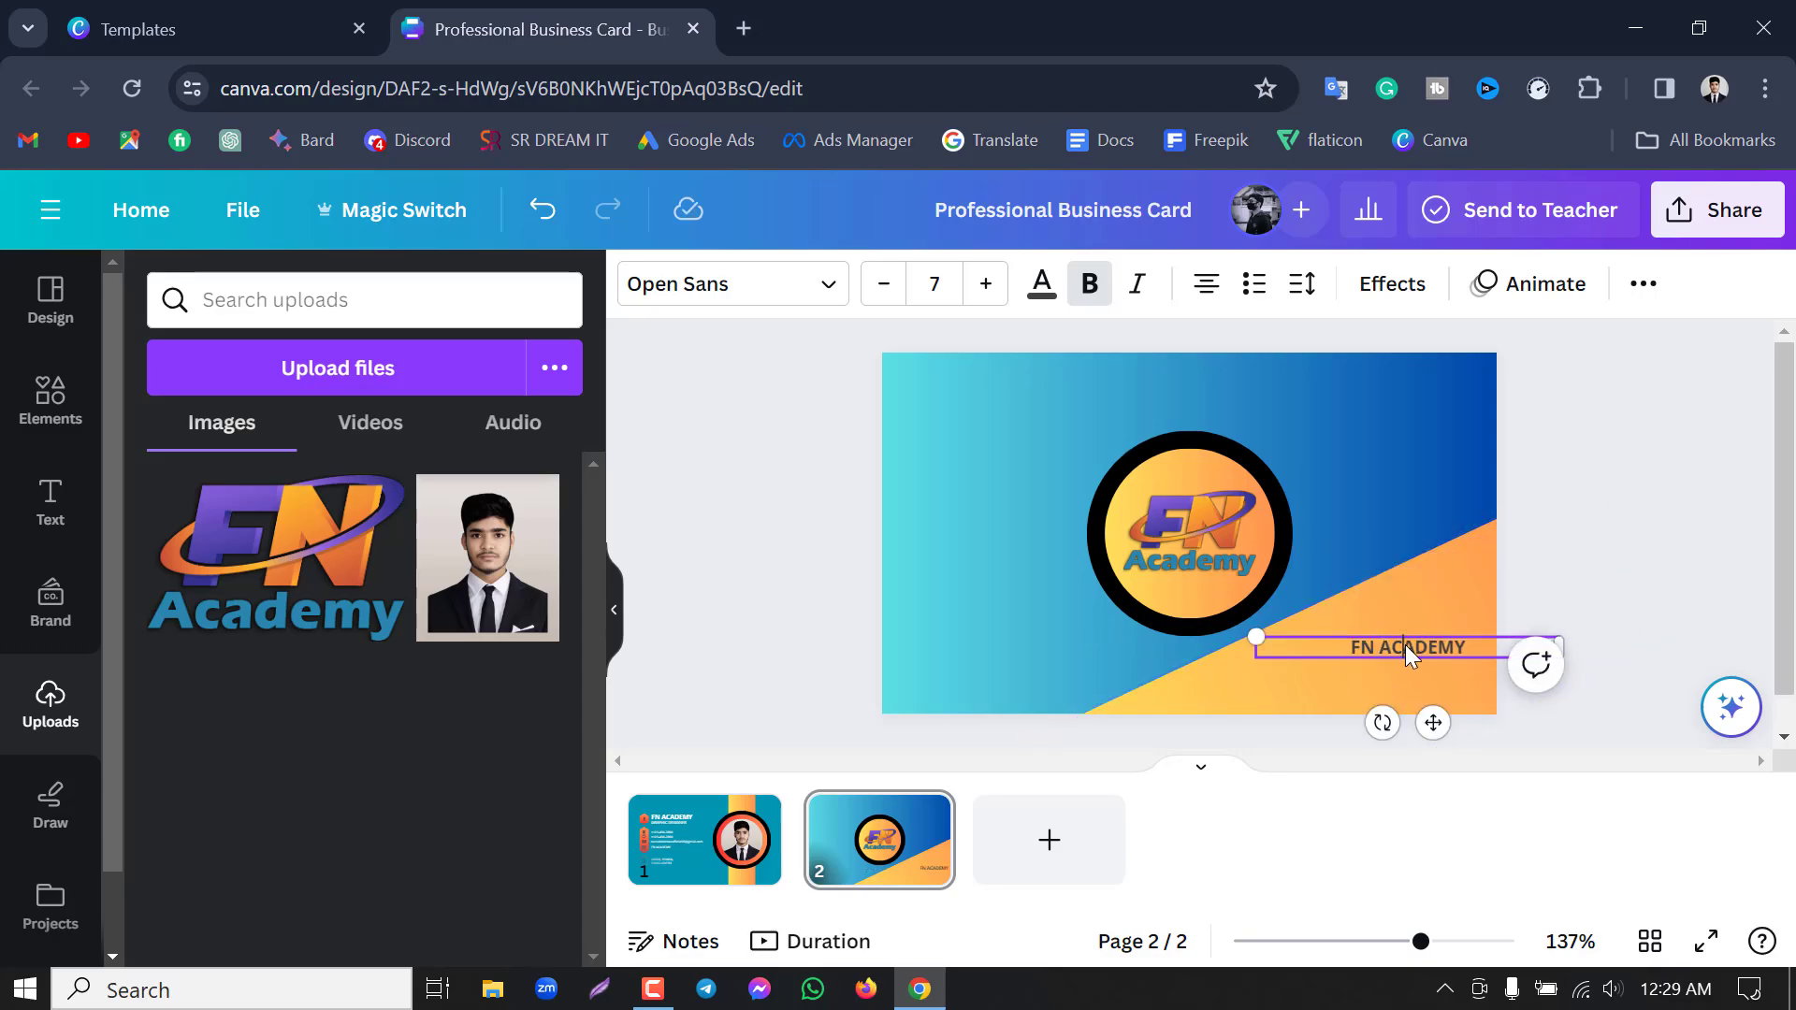
pyautogui.click(763, 553)
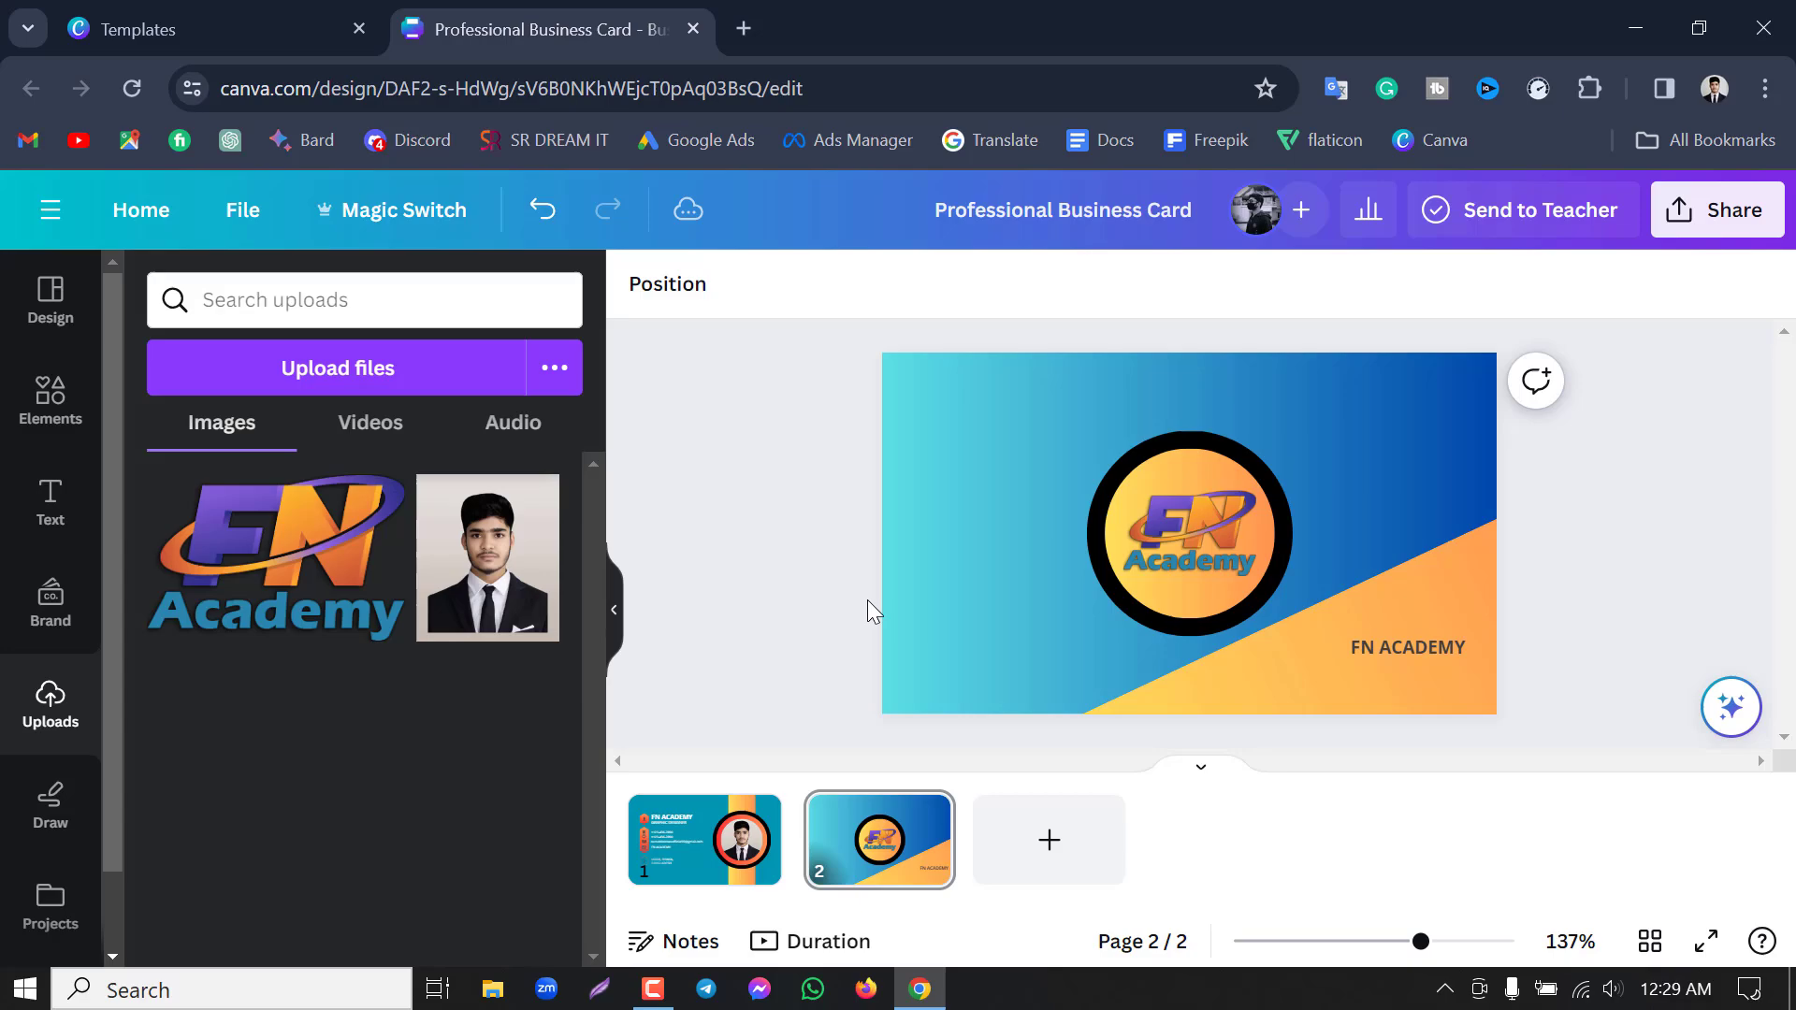
# Change the FN ACADEMY text colour to black.
pyautogui.click(1396, 642)
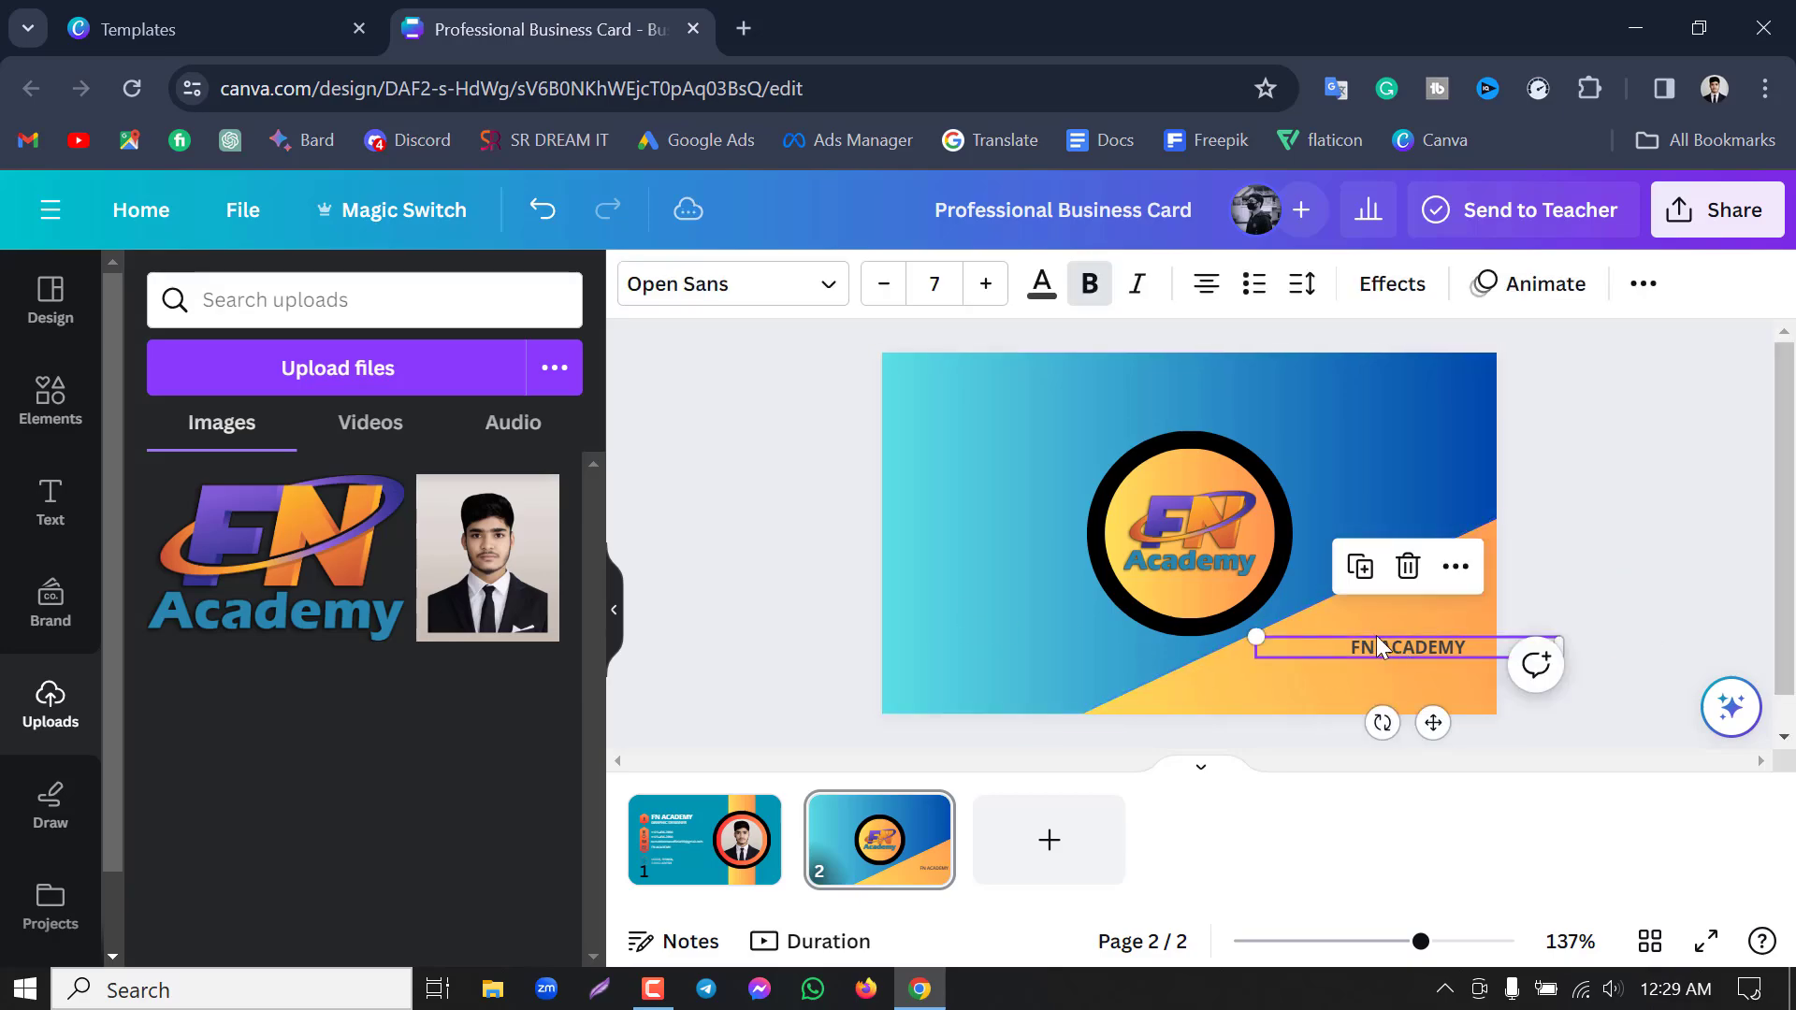
pyautogui.click(1041, 285)
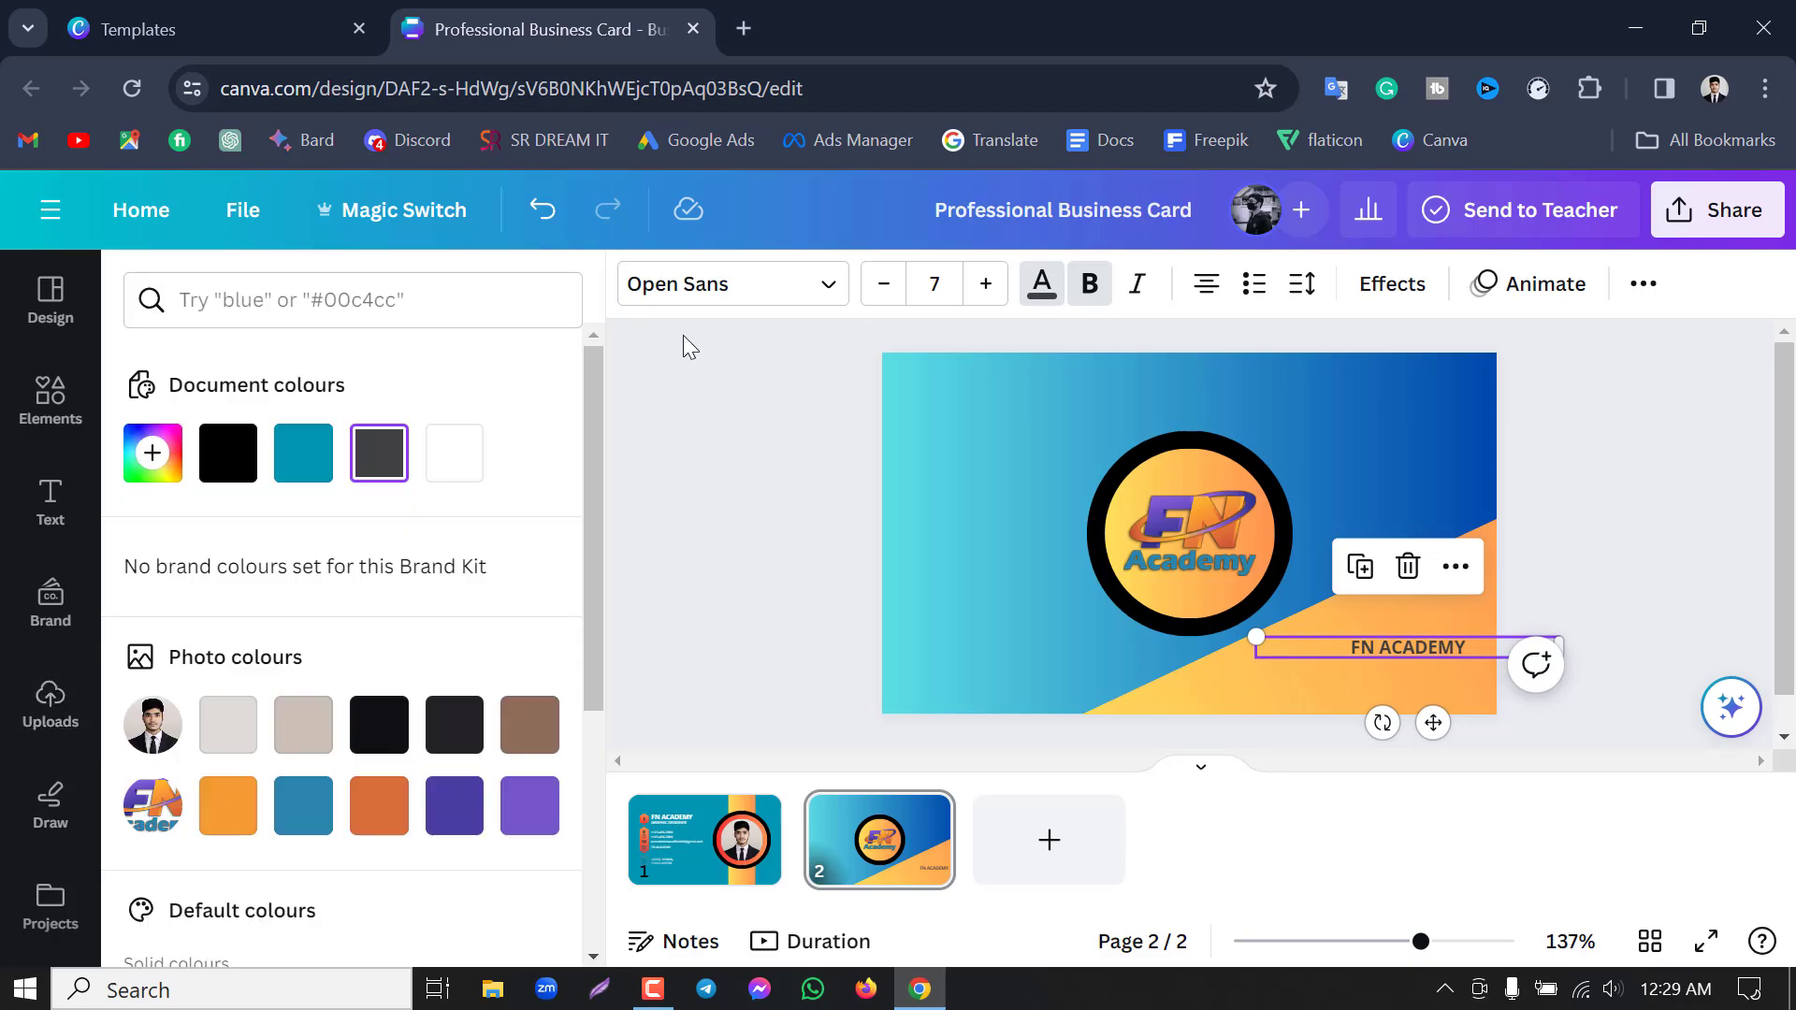
pyautogui.click(217, 452)
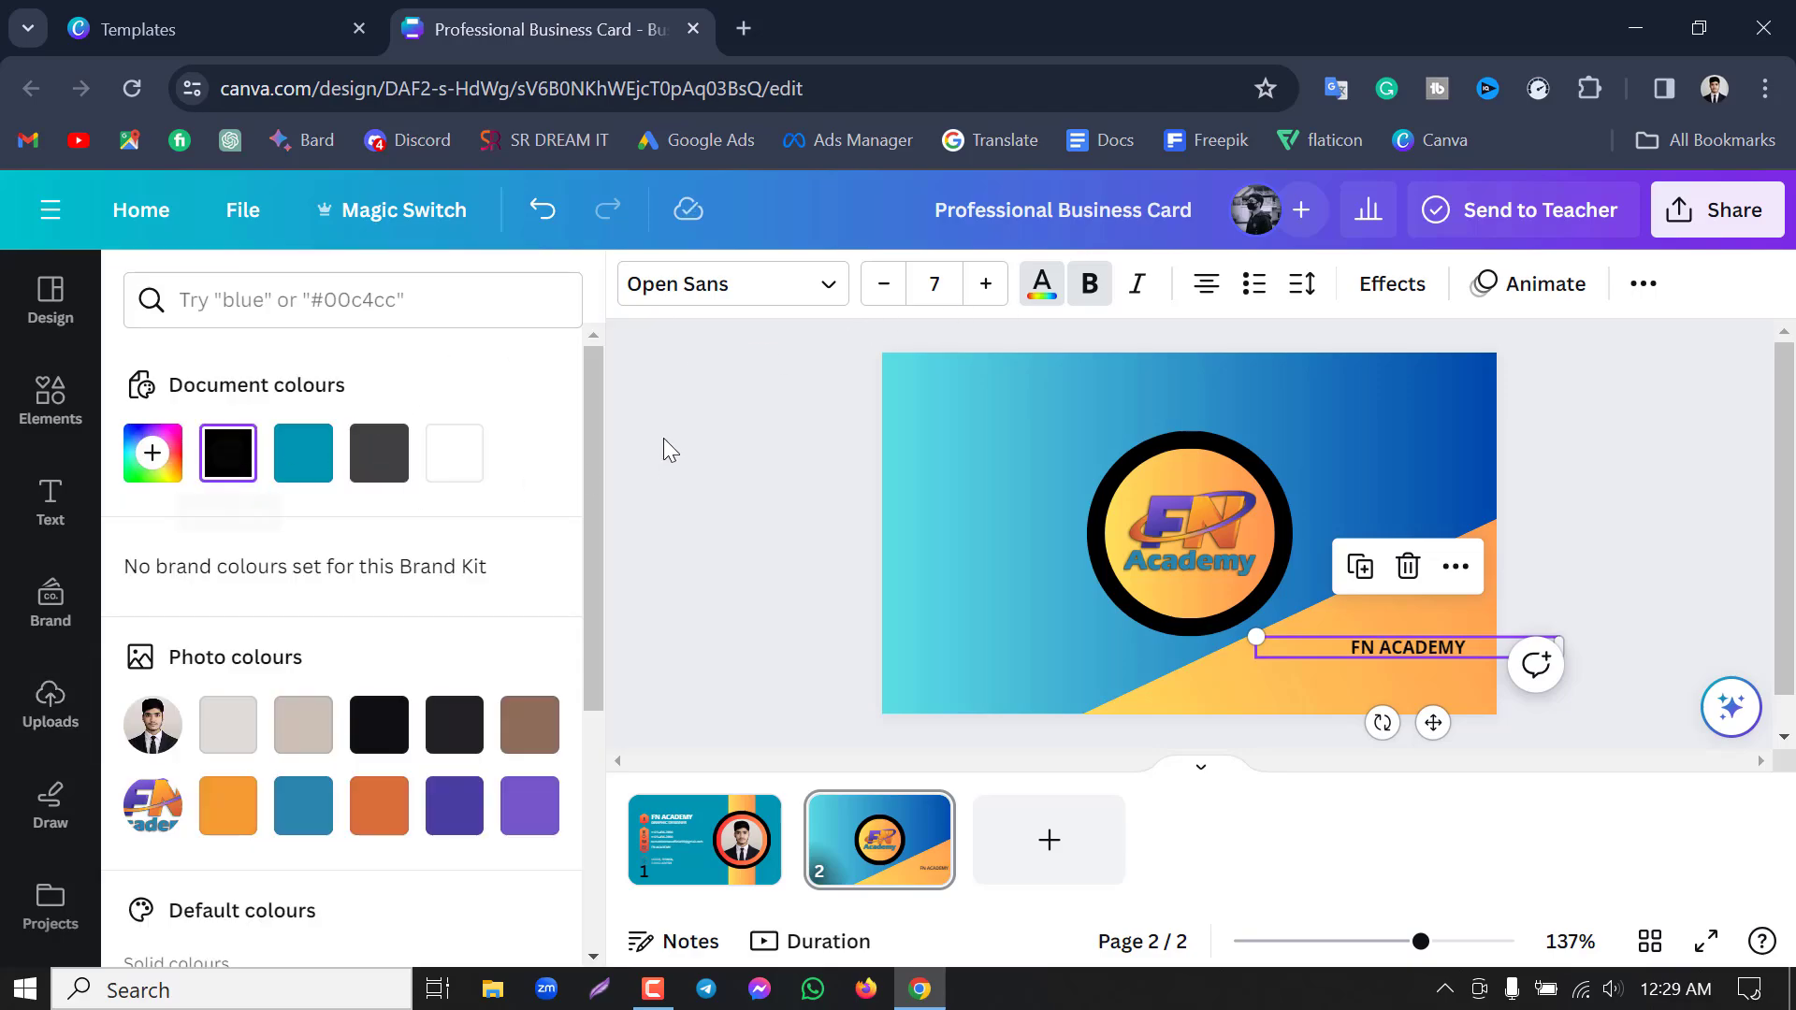
# Set the FN ACADEMY text size to 8 and shift the text slightly left within the orange corner.
pyautogui.click(987, 285)
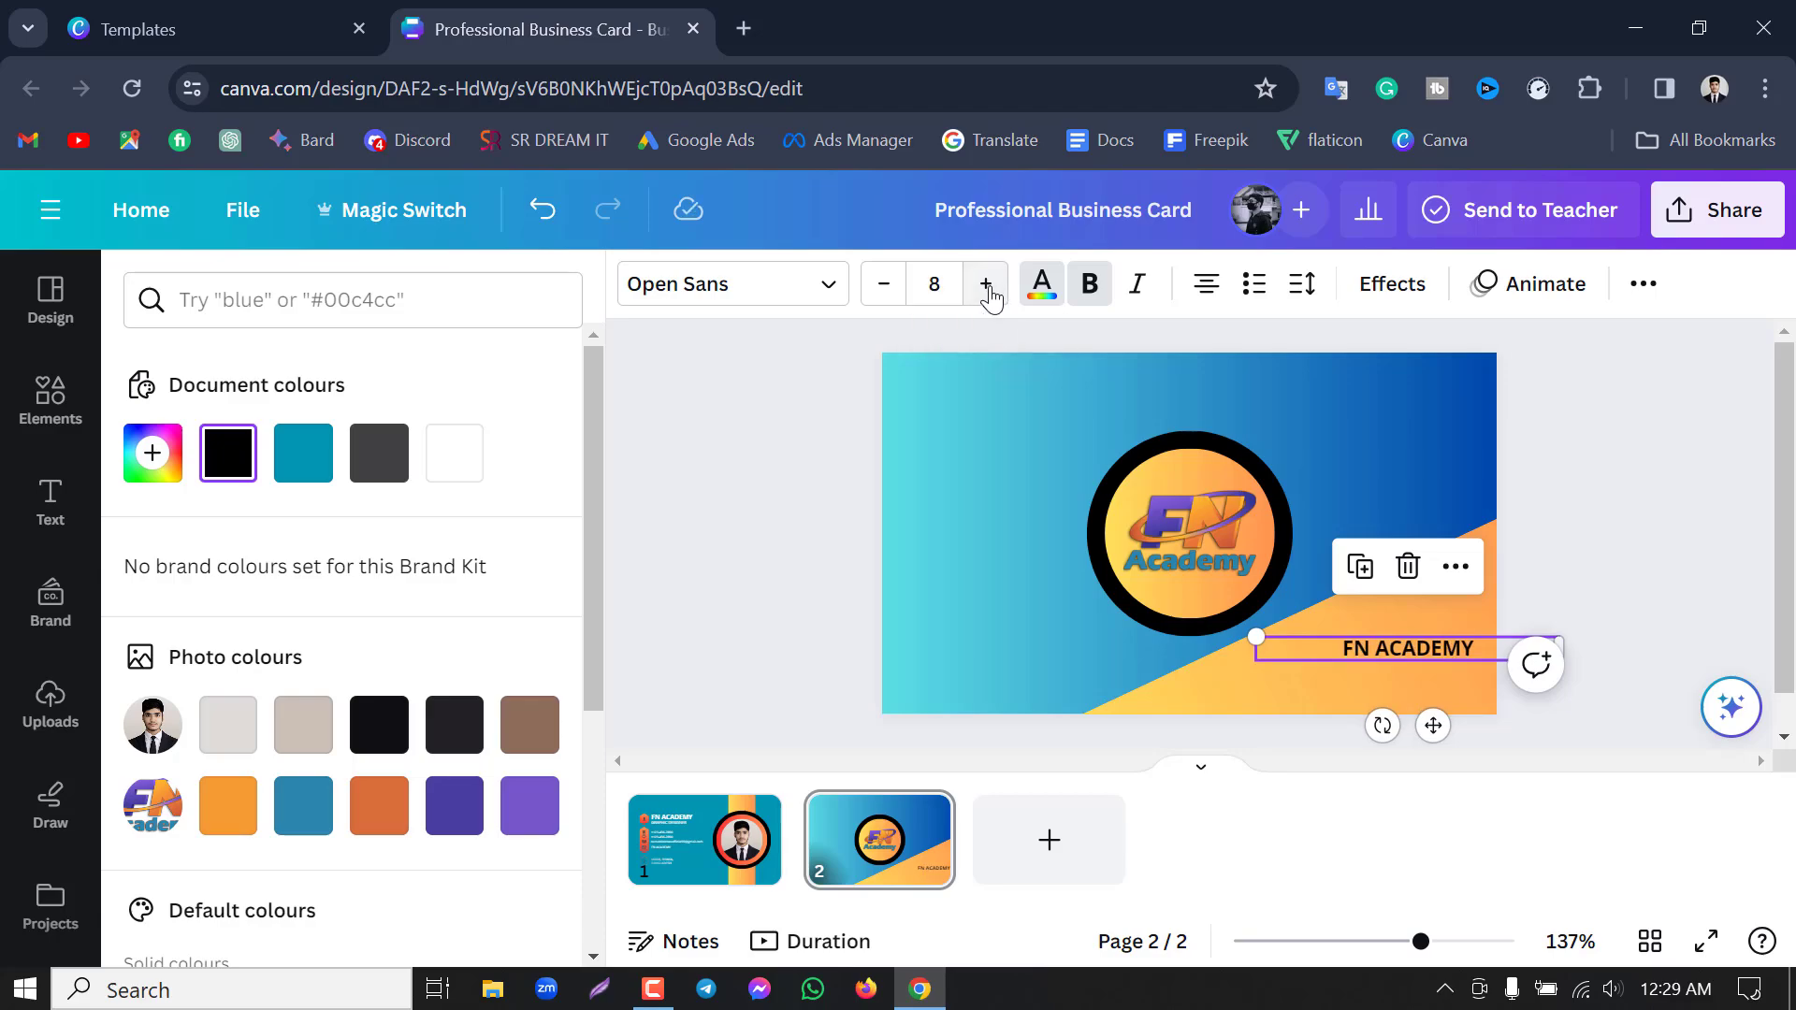
pyautogui.click(987, 285)
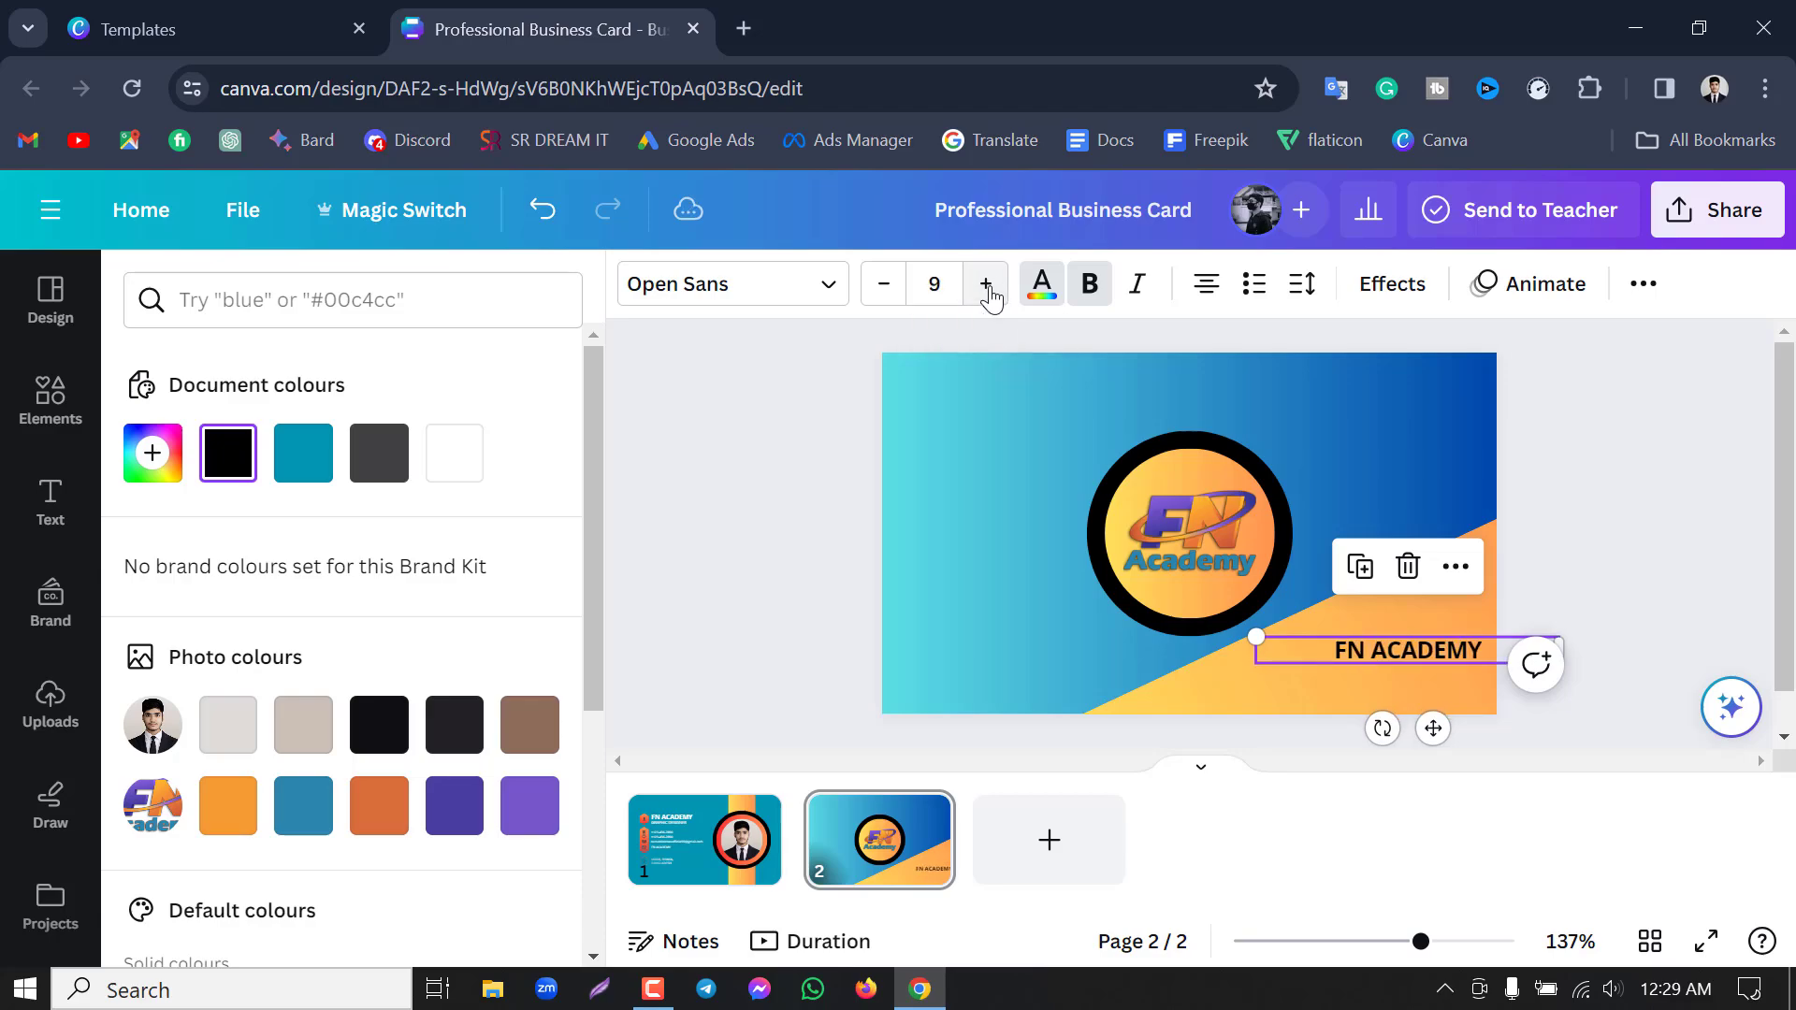
pyautogui.click(883, 283)
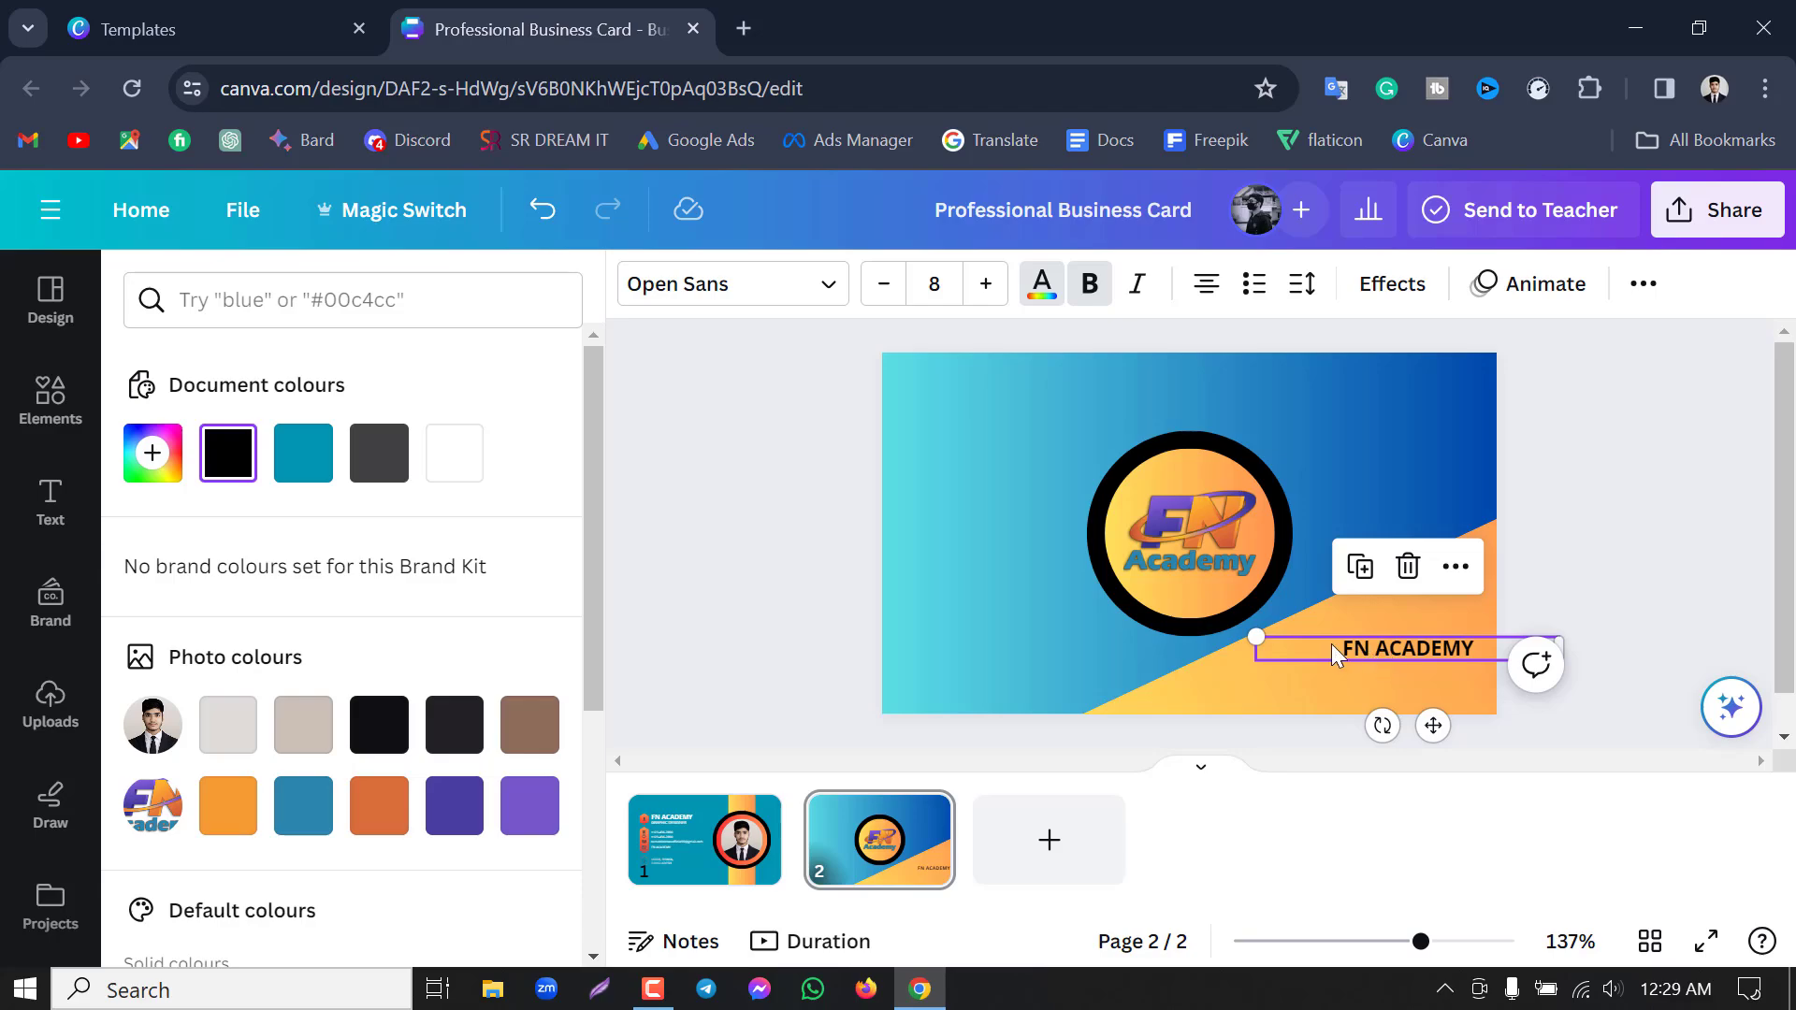
pyautogui.moveTo(1418, 655); pyautogui.dragTo(1406, 652)
pyautogui.click(767, 492)
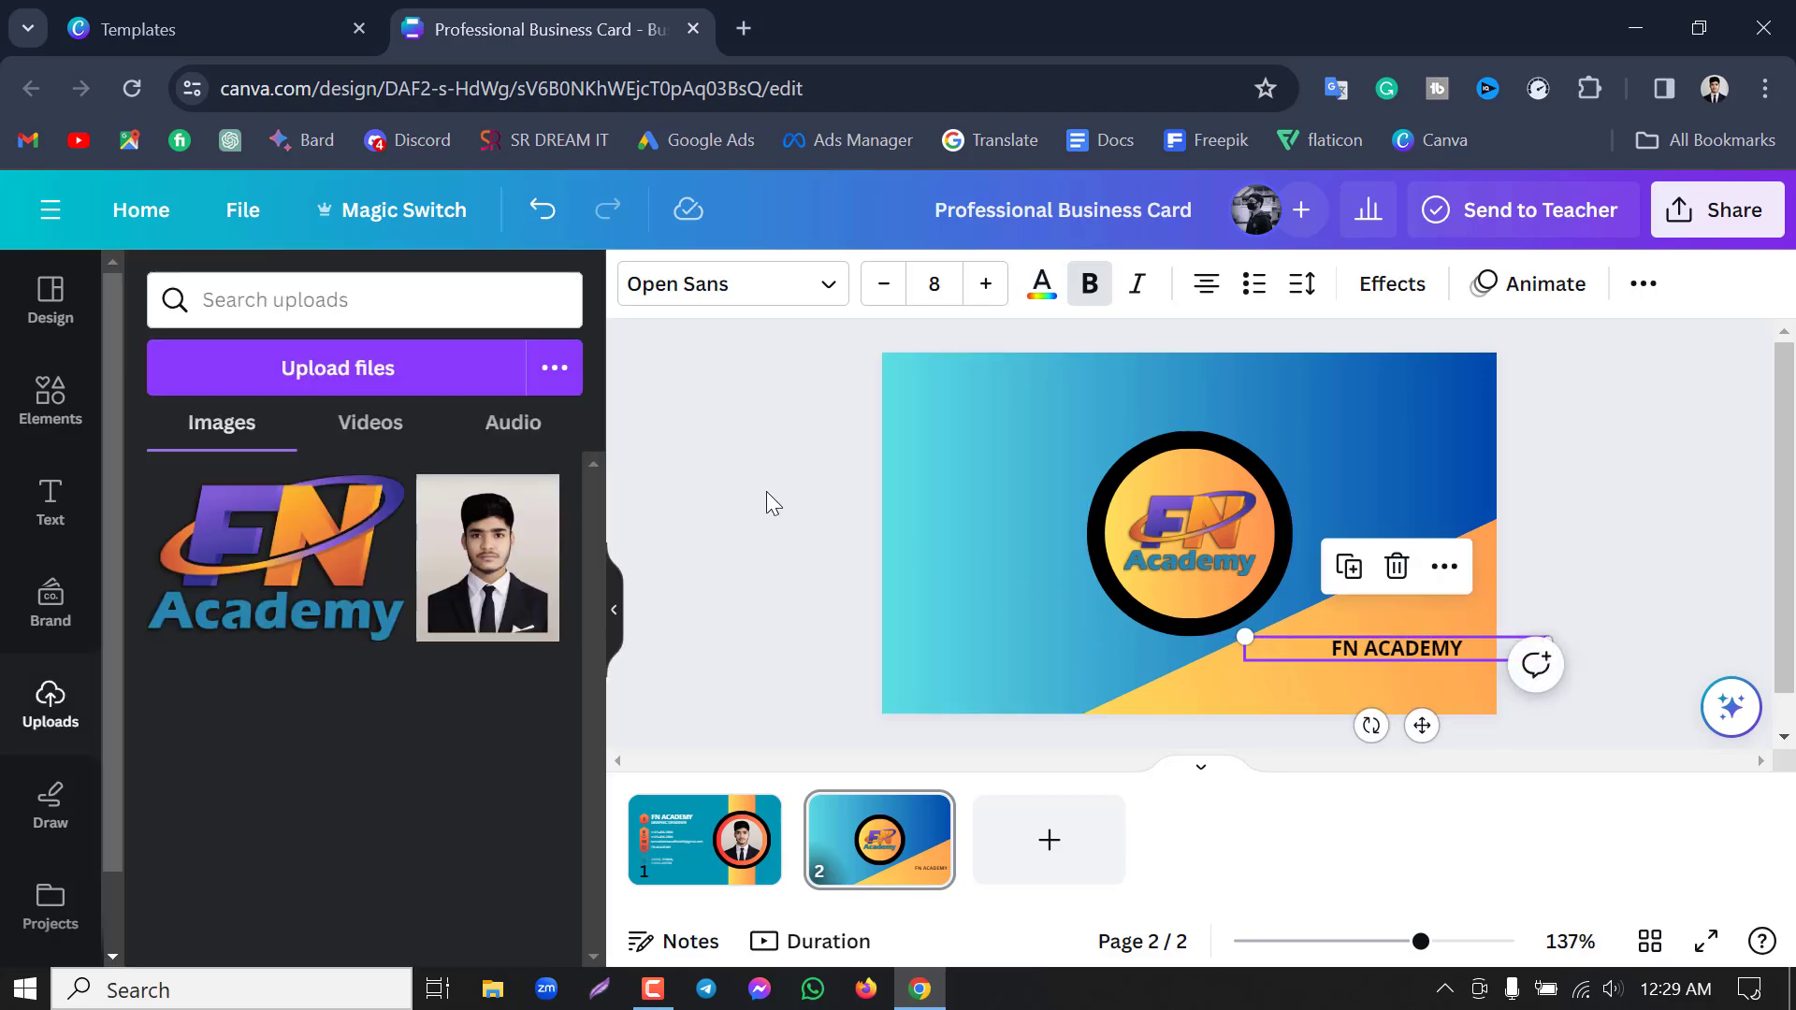
# Change the fill of the inner circle behind the logo to white, trying teal and black first.
pyautogui.click(1198, 565)
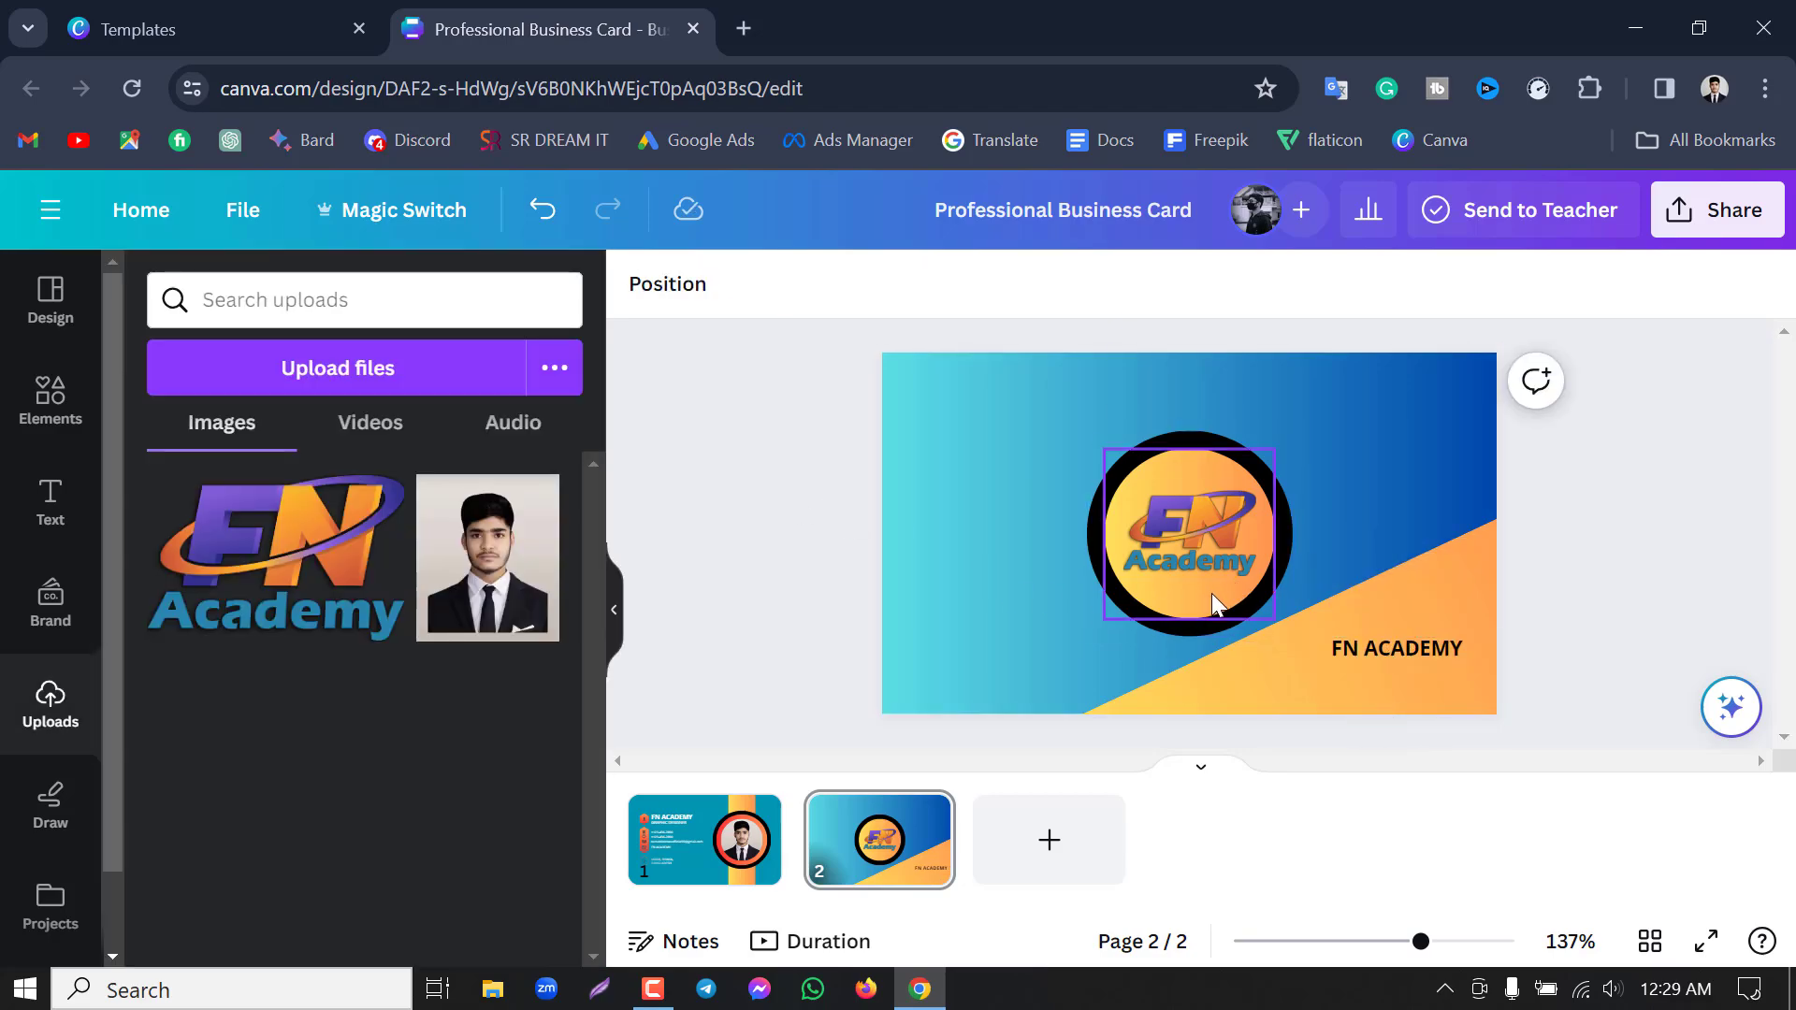
pyautogui.click(1211, 593)
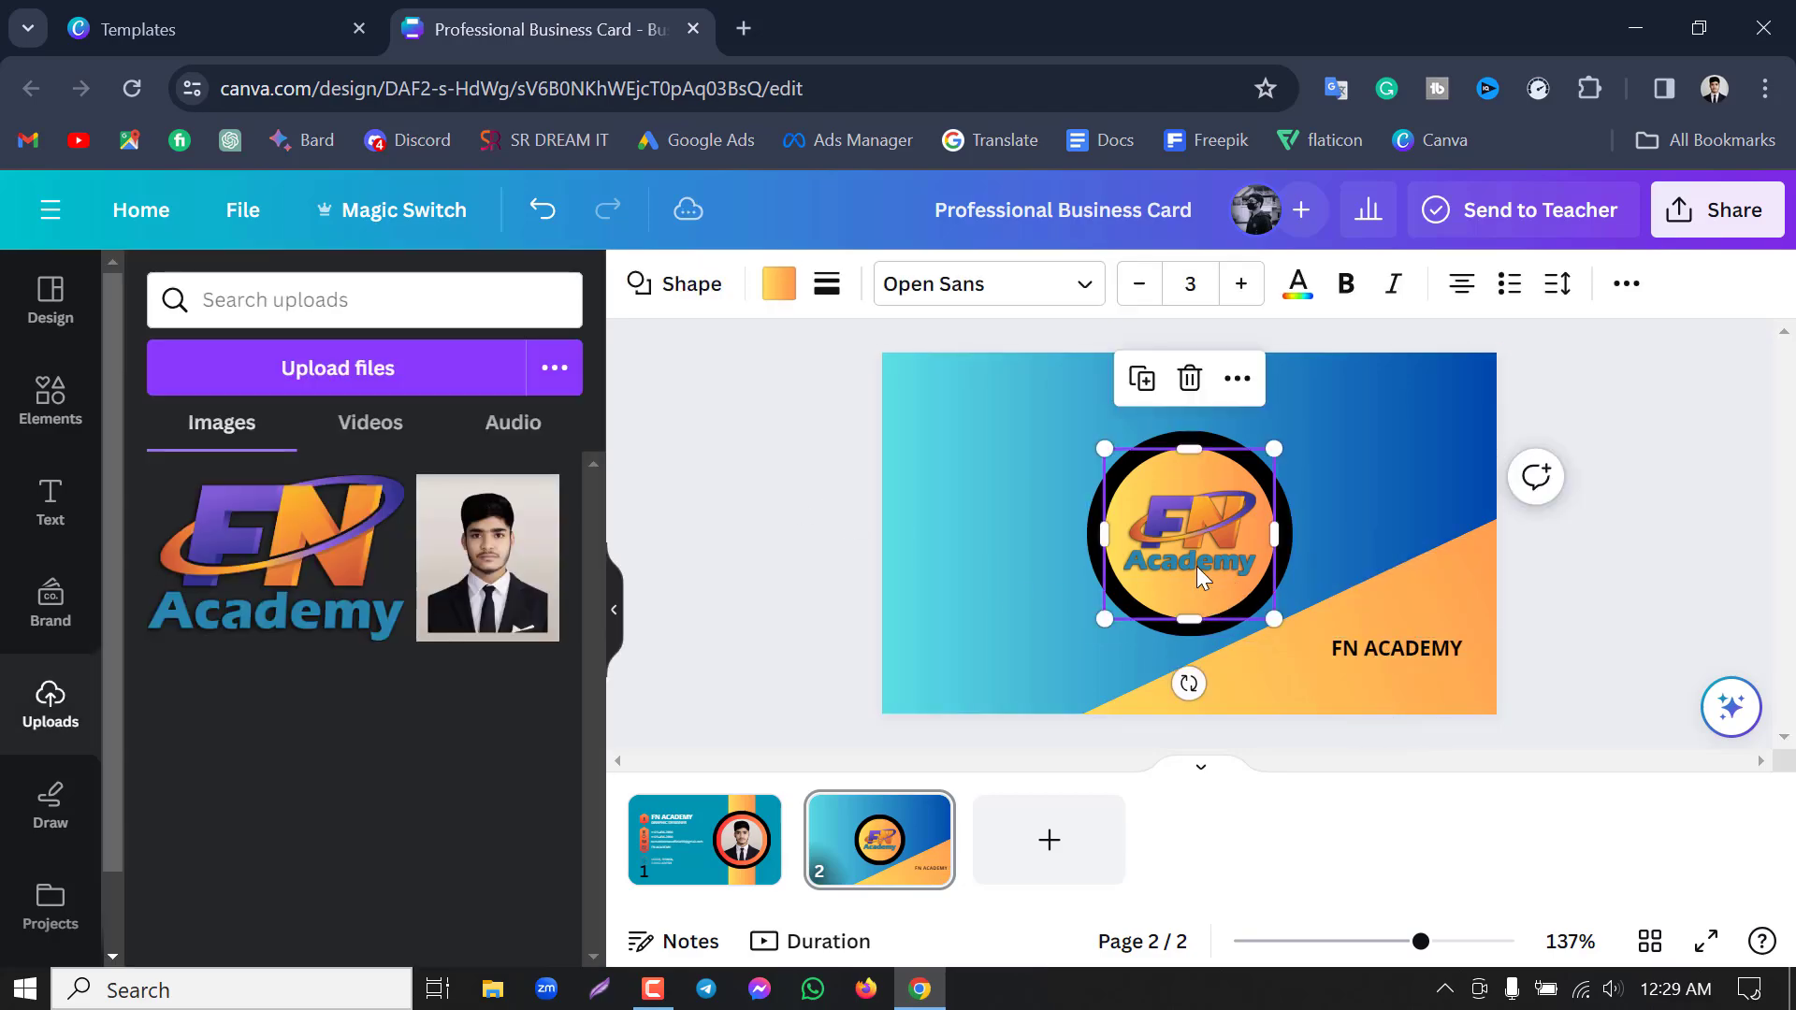
pyautogui.click(777, 284)
pyautogui.click(376, 457)
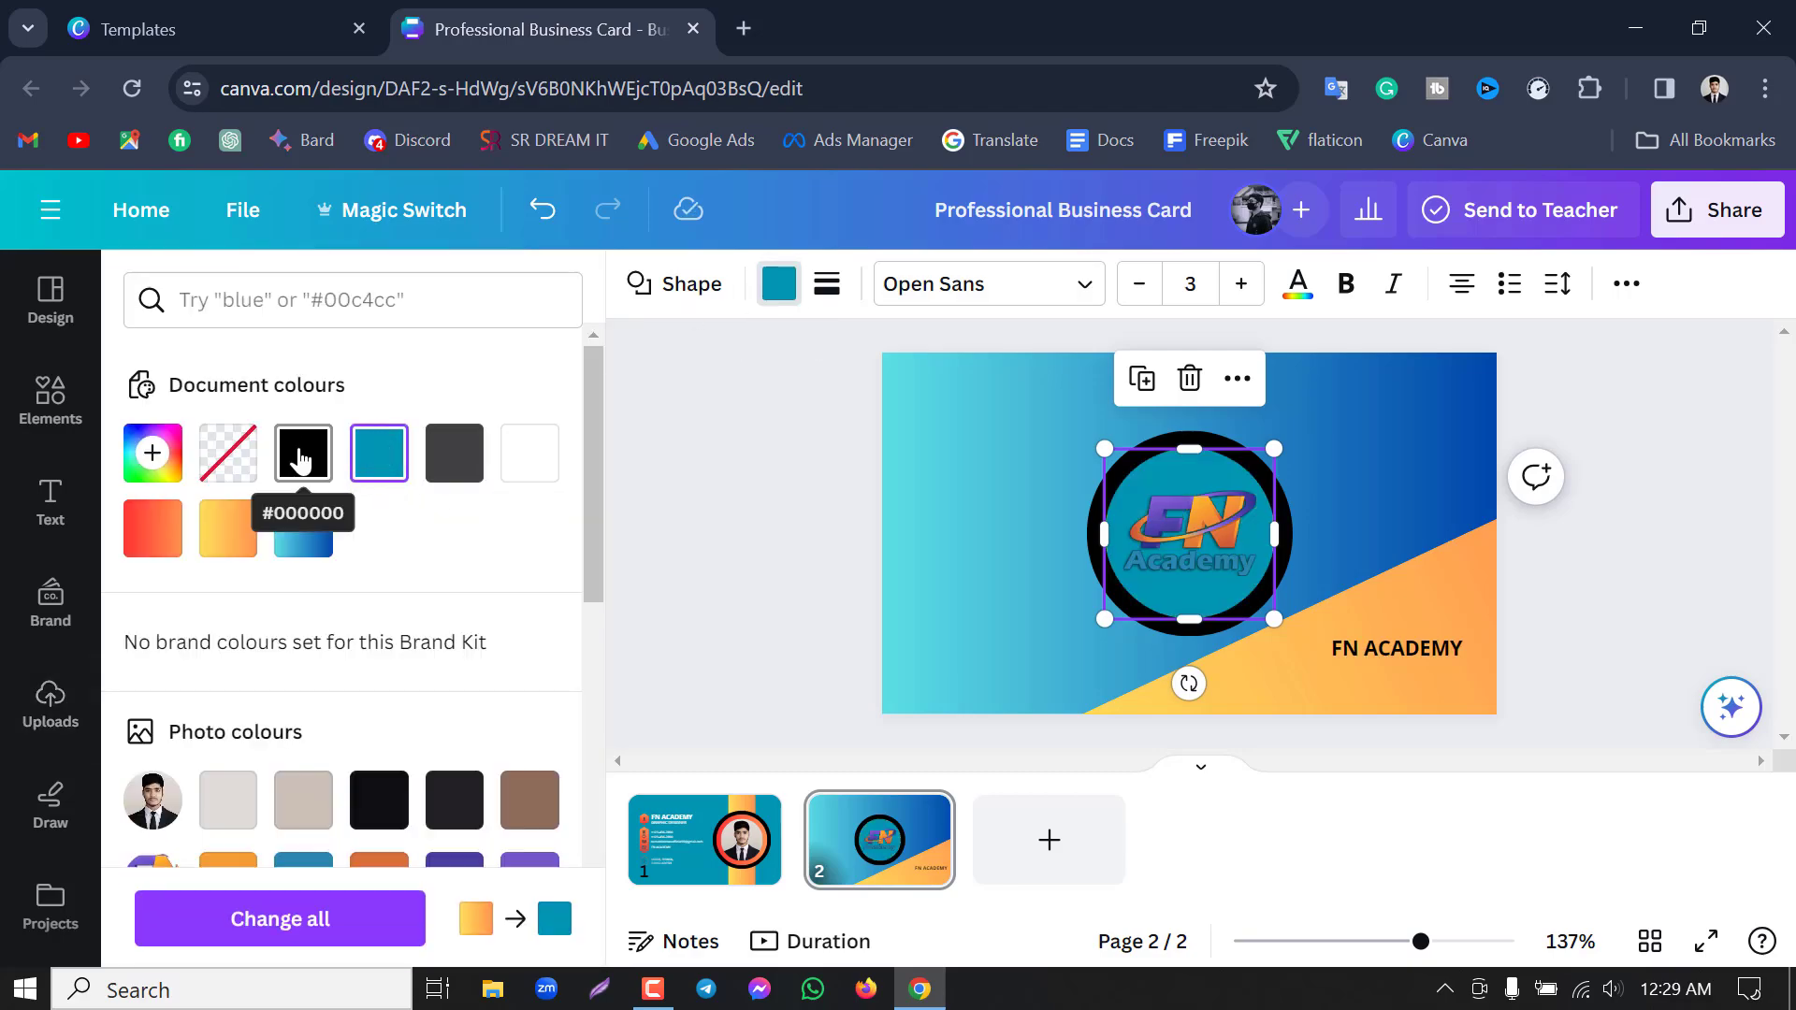
pyautogui.click(313, 473)
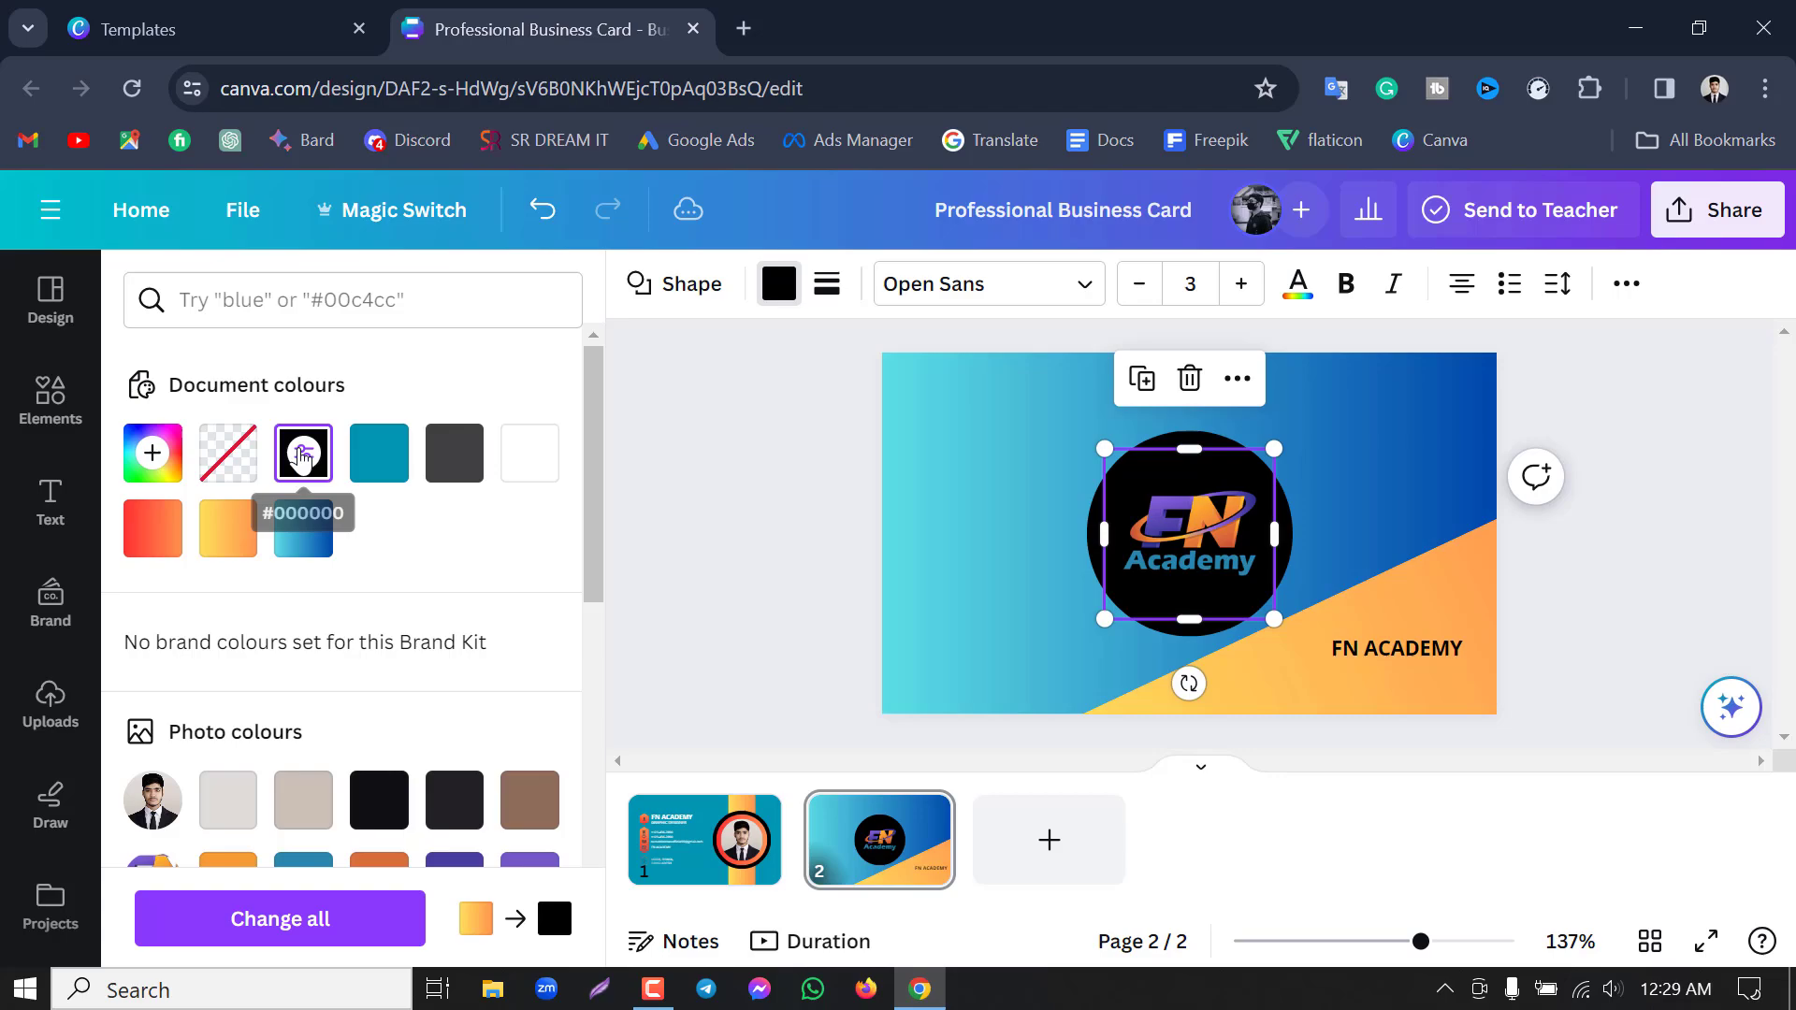
pyautogui.click(533, 463)
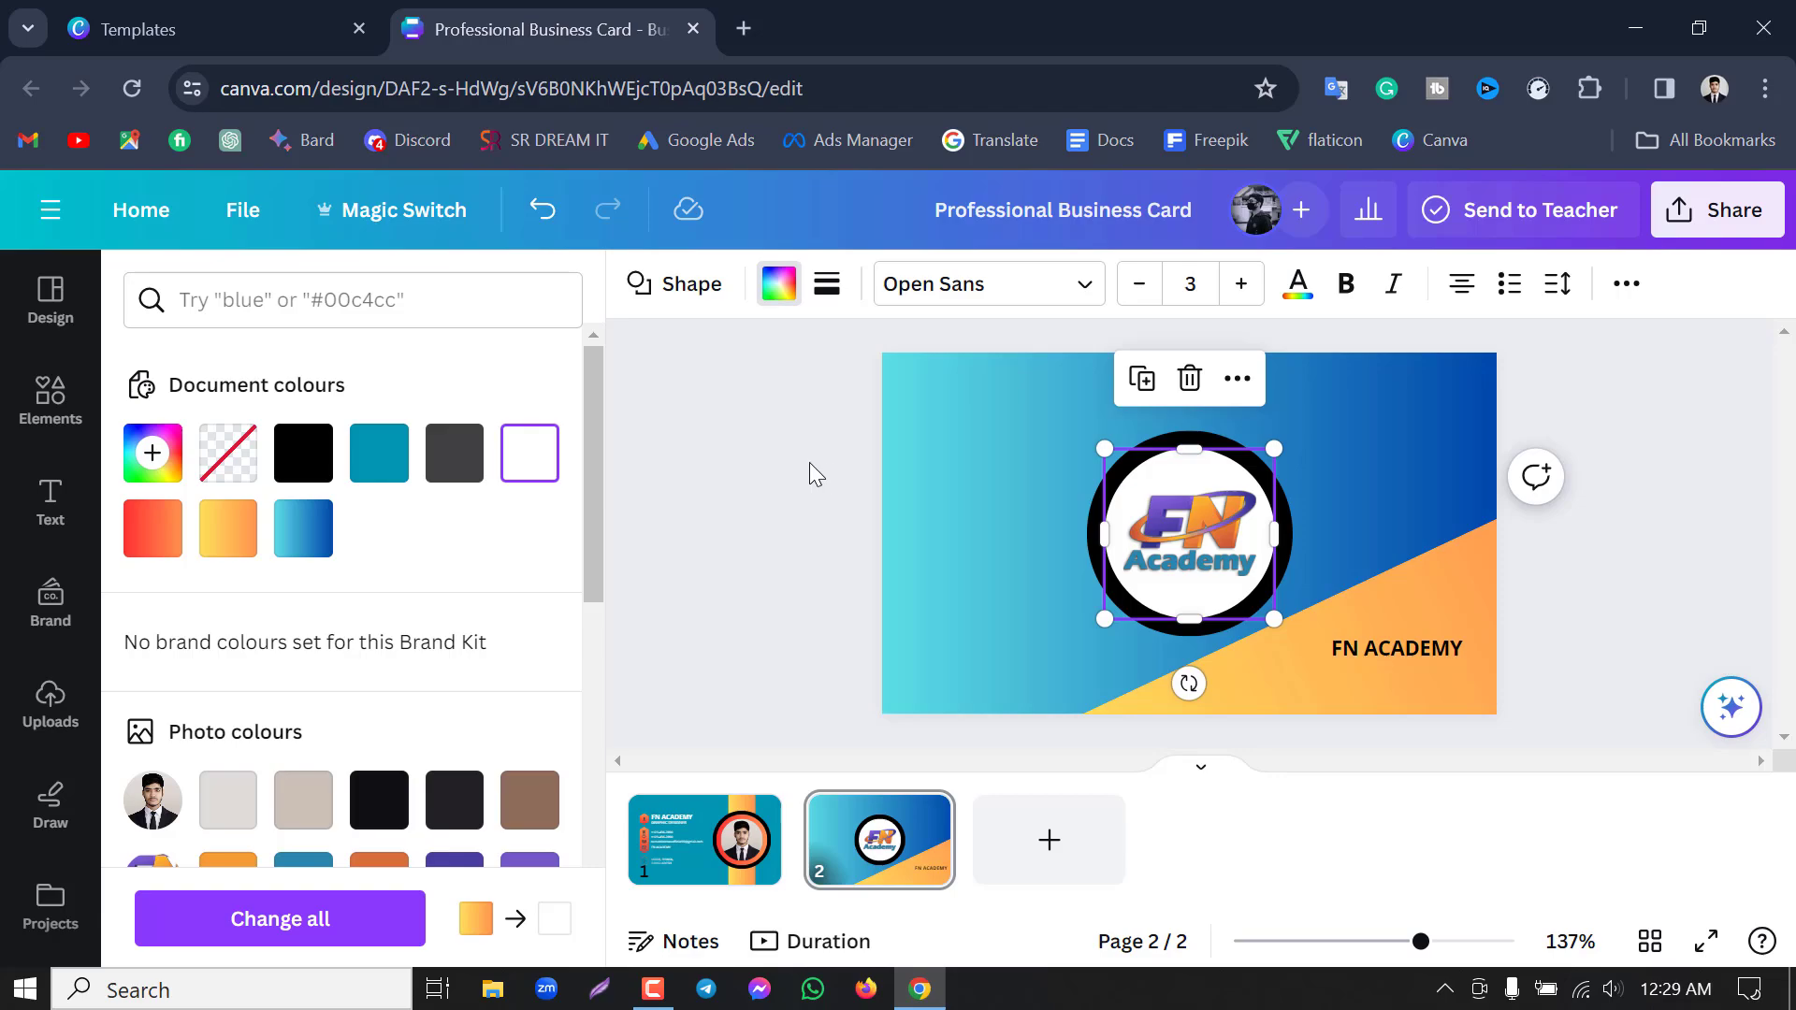
pyautogui.click(838, 458)
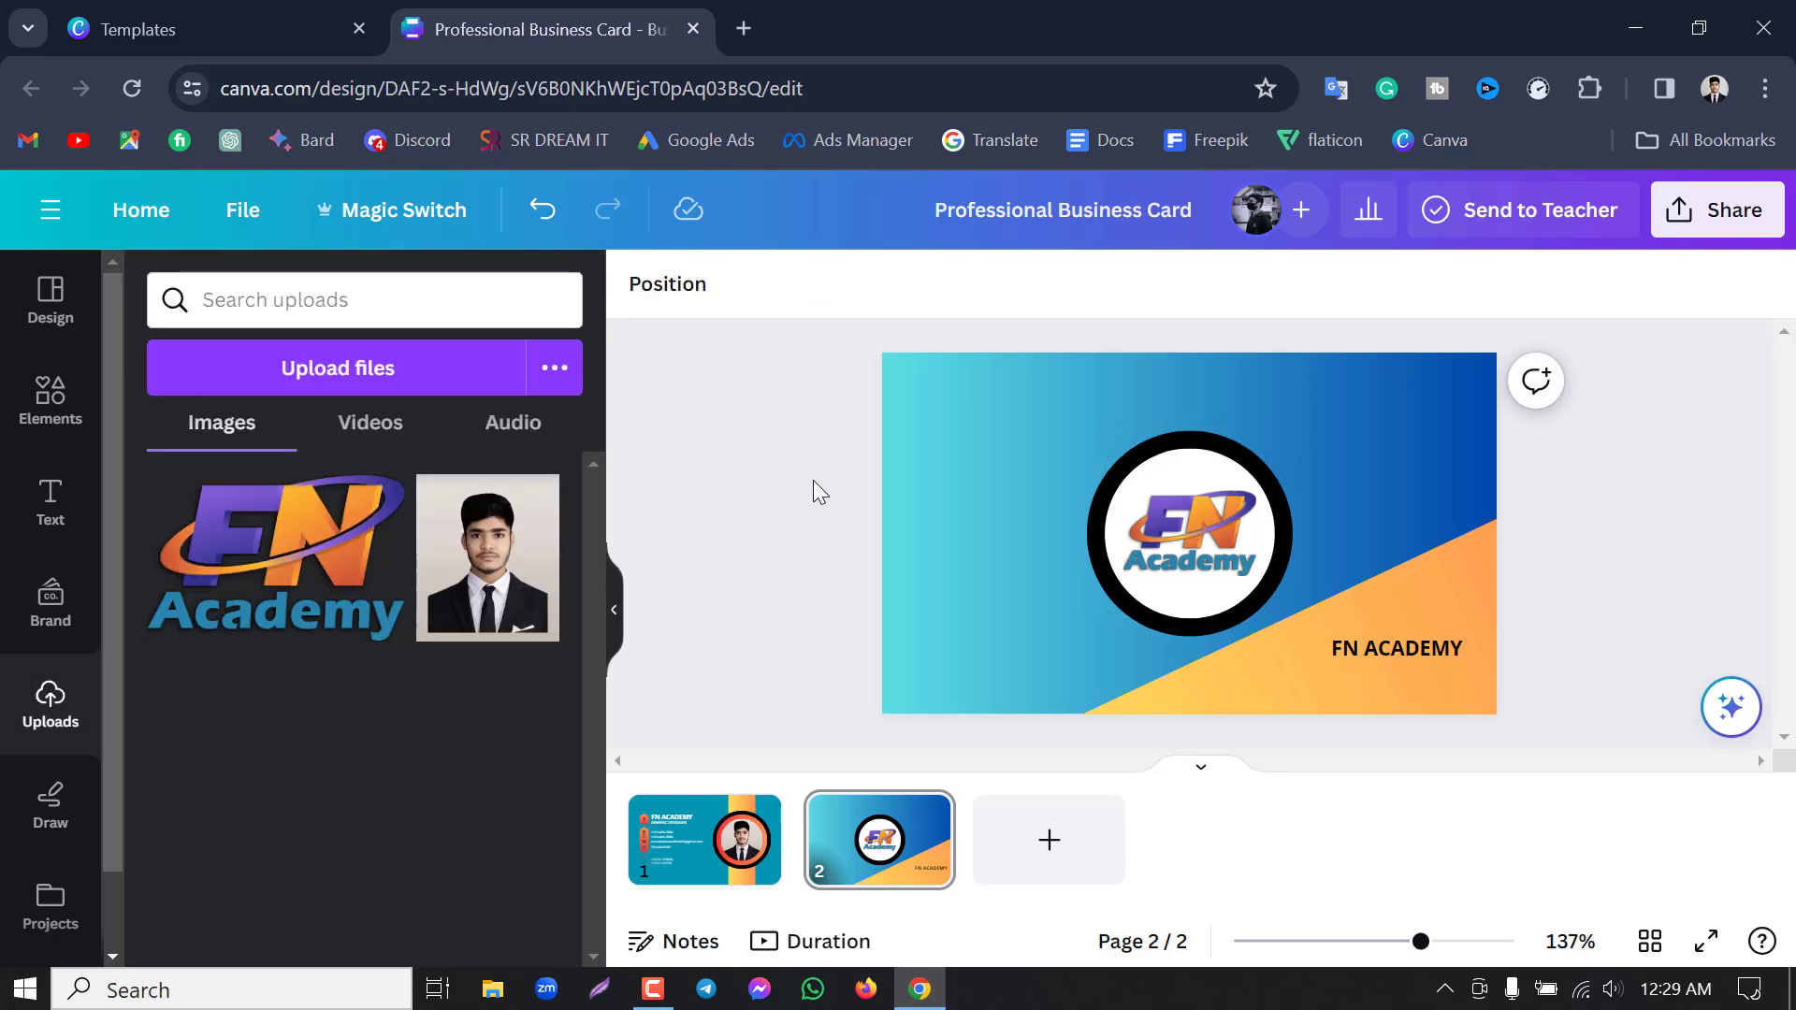
# Recolour the outer ring around the logo with the red-orange linear gradient #ff3131 to #ff914d after trying teal and yellow-orange.
pyautogui.click(1157, 459)
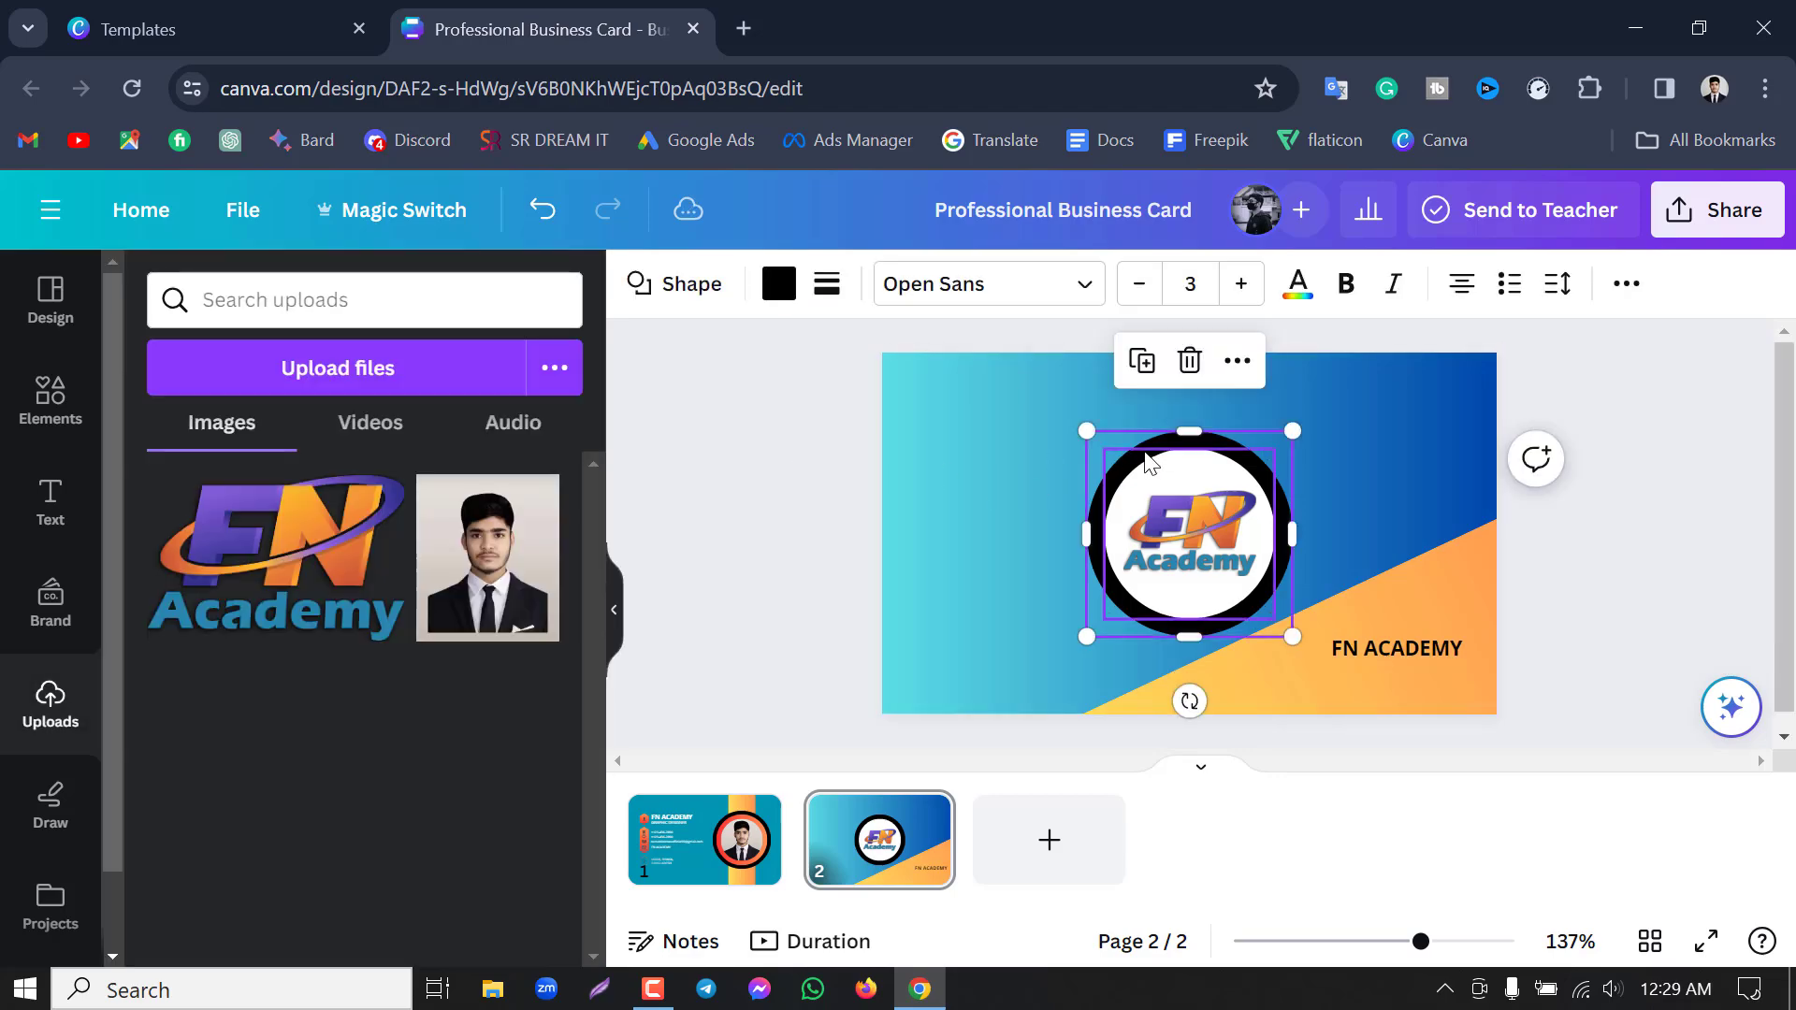
pyautogui.click(779, 286)
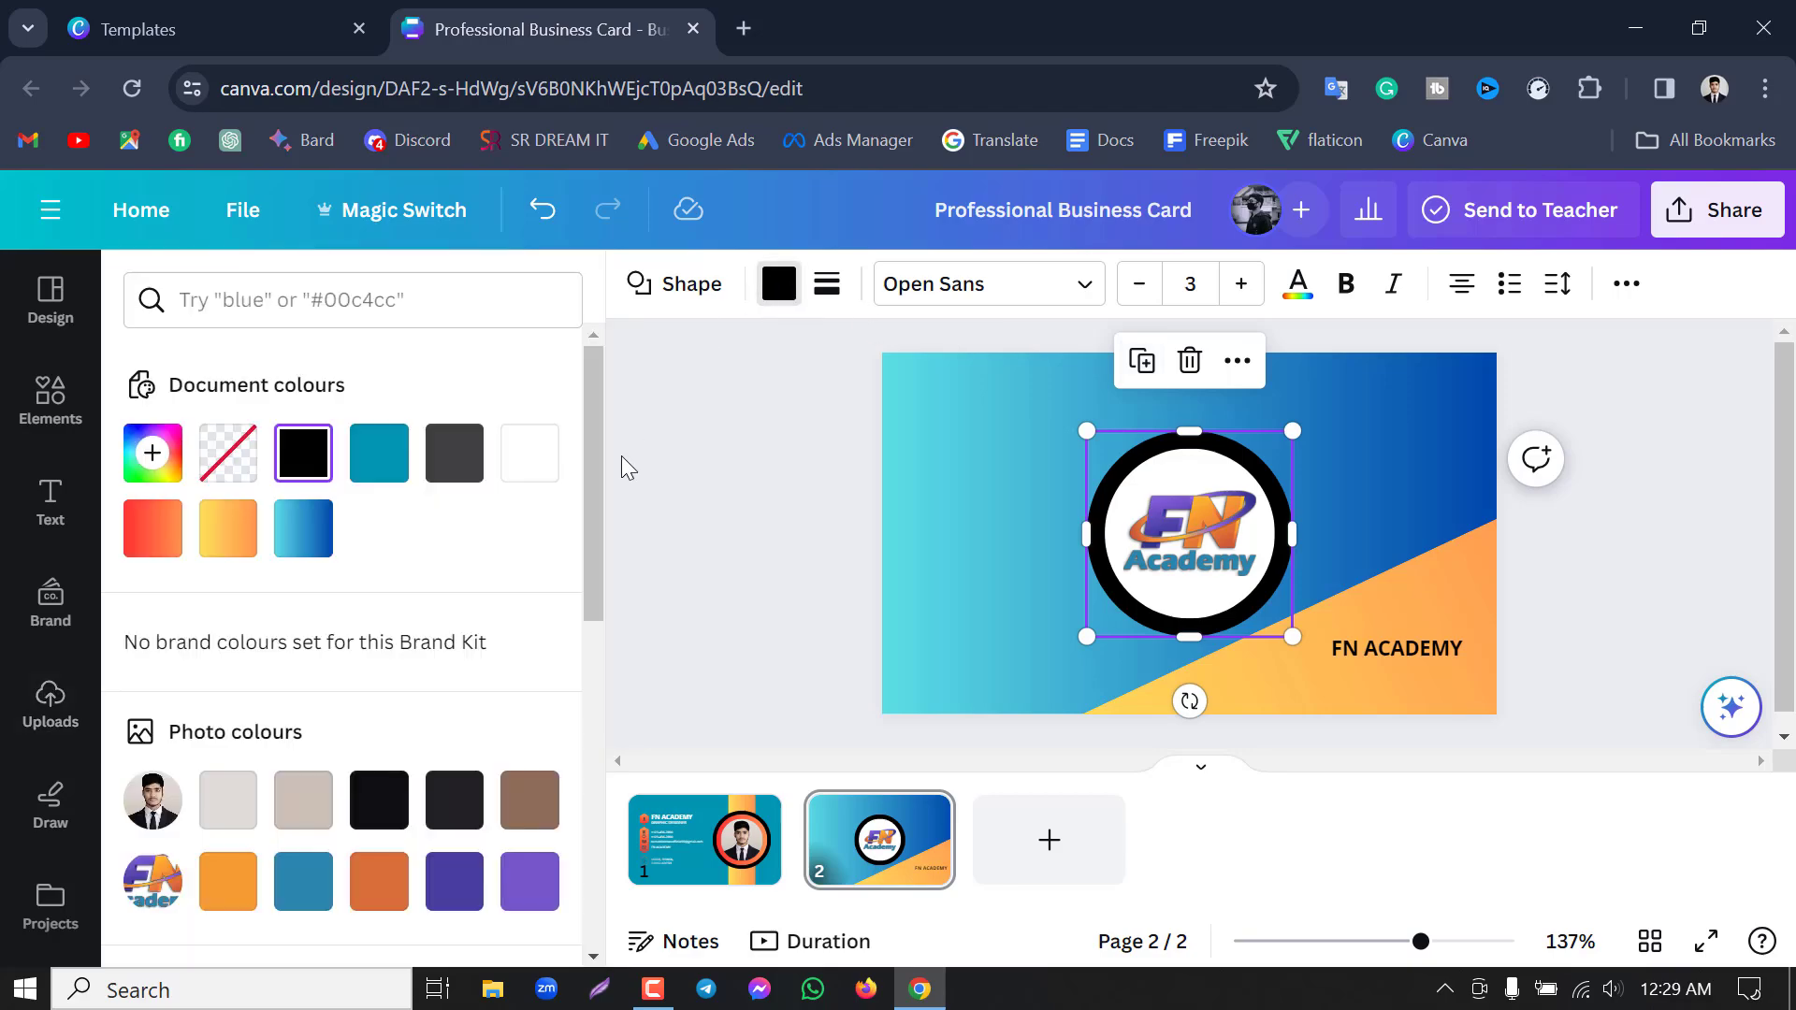
pyautogui.click(379, 456)
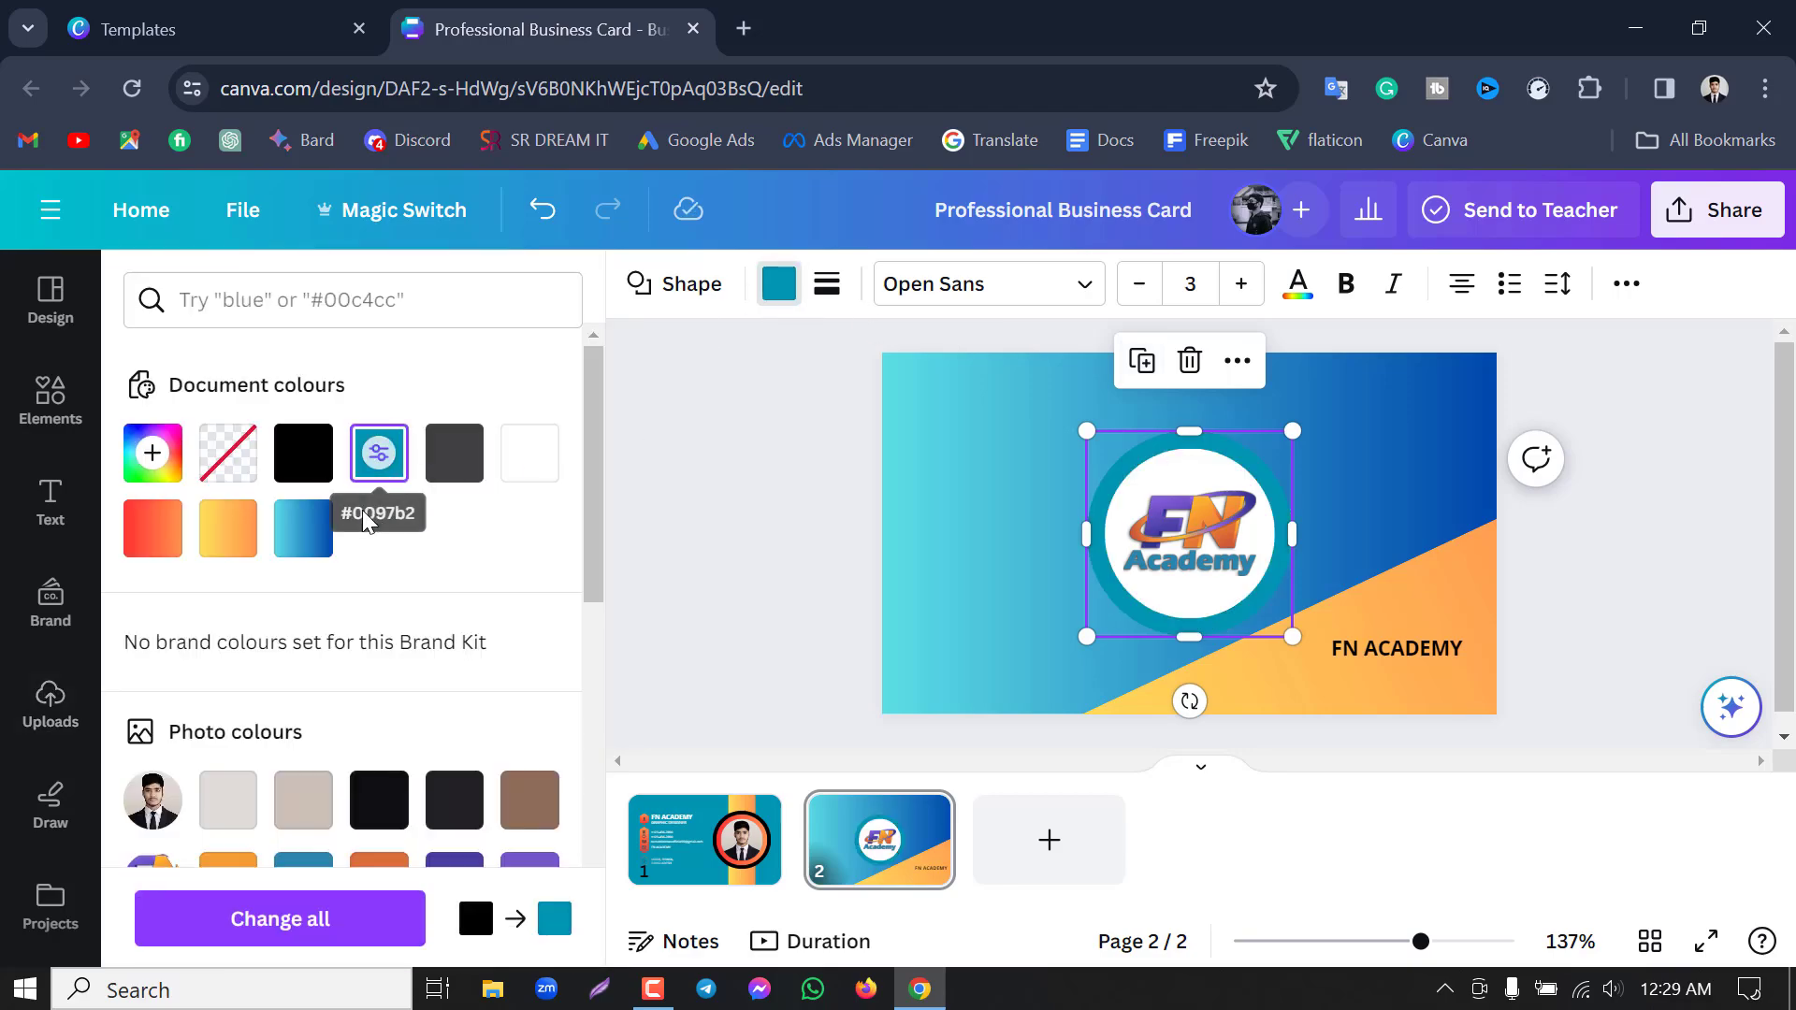
pyautogui.click(238, 538)
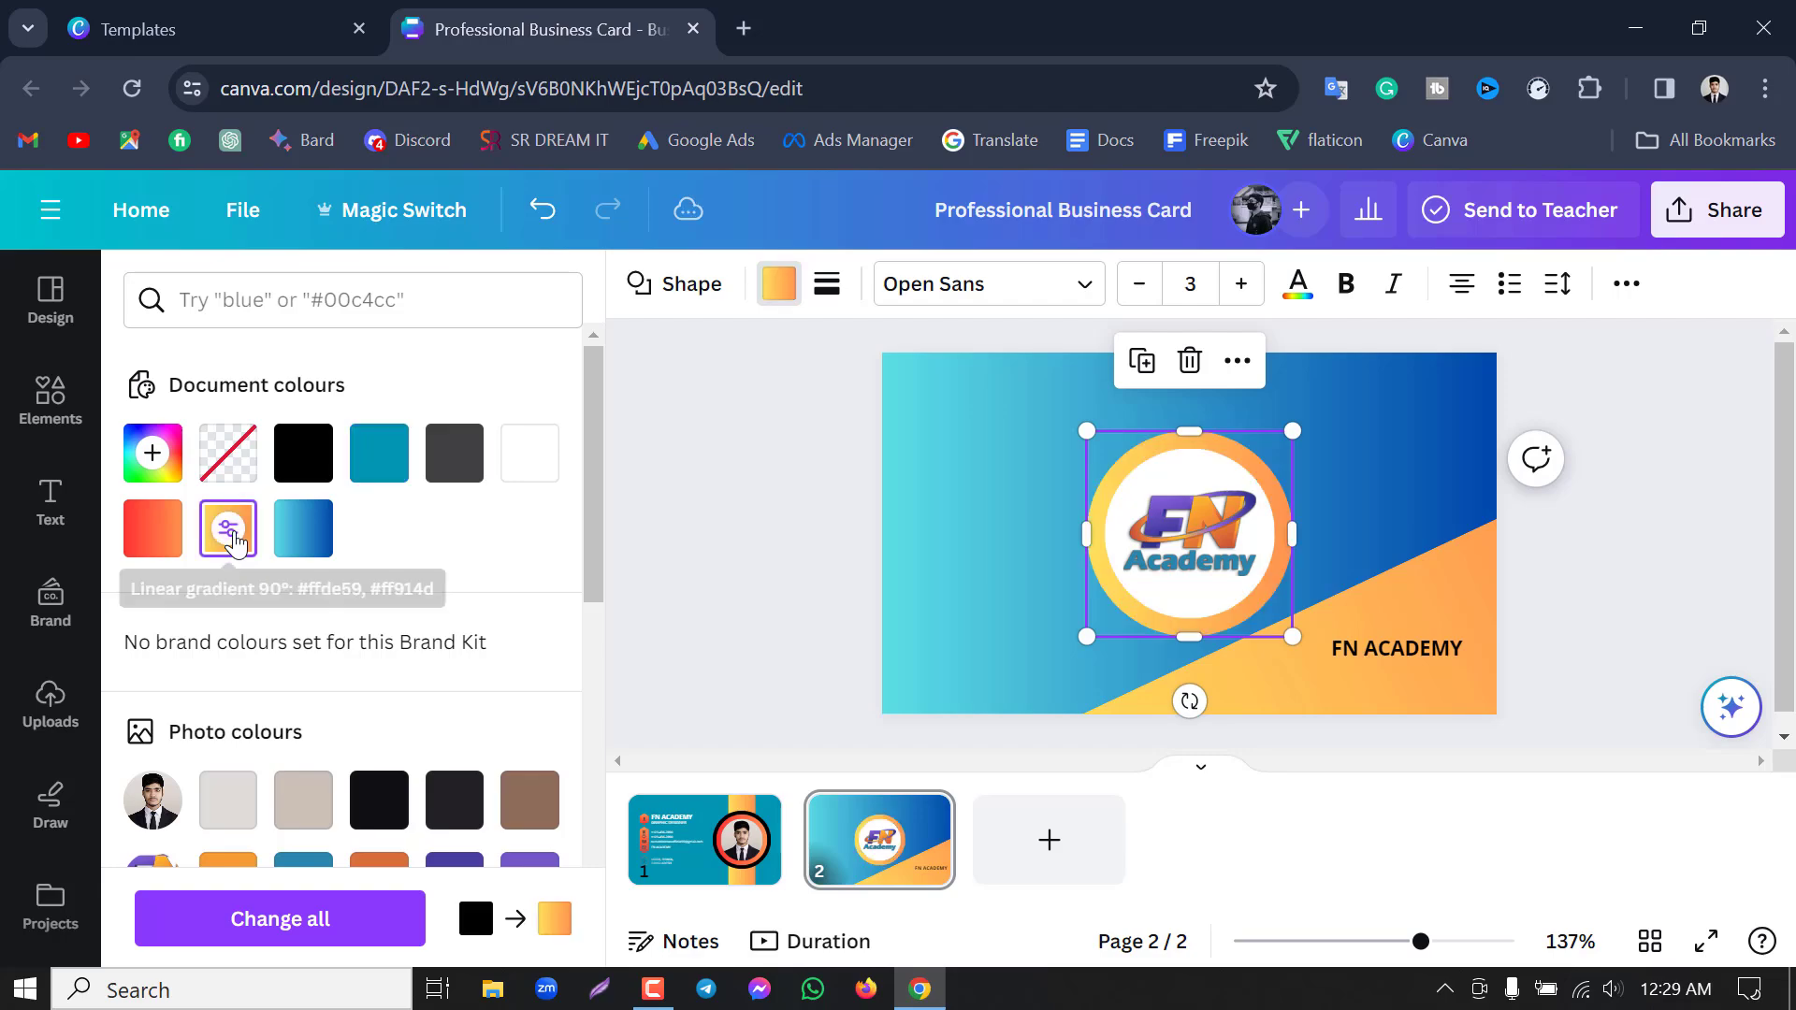
pyautogui.click(152, 529)
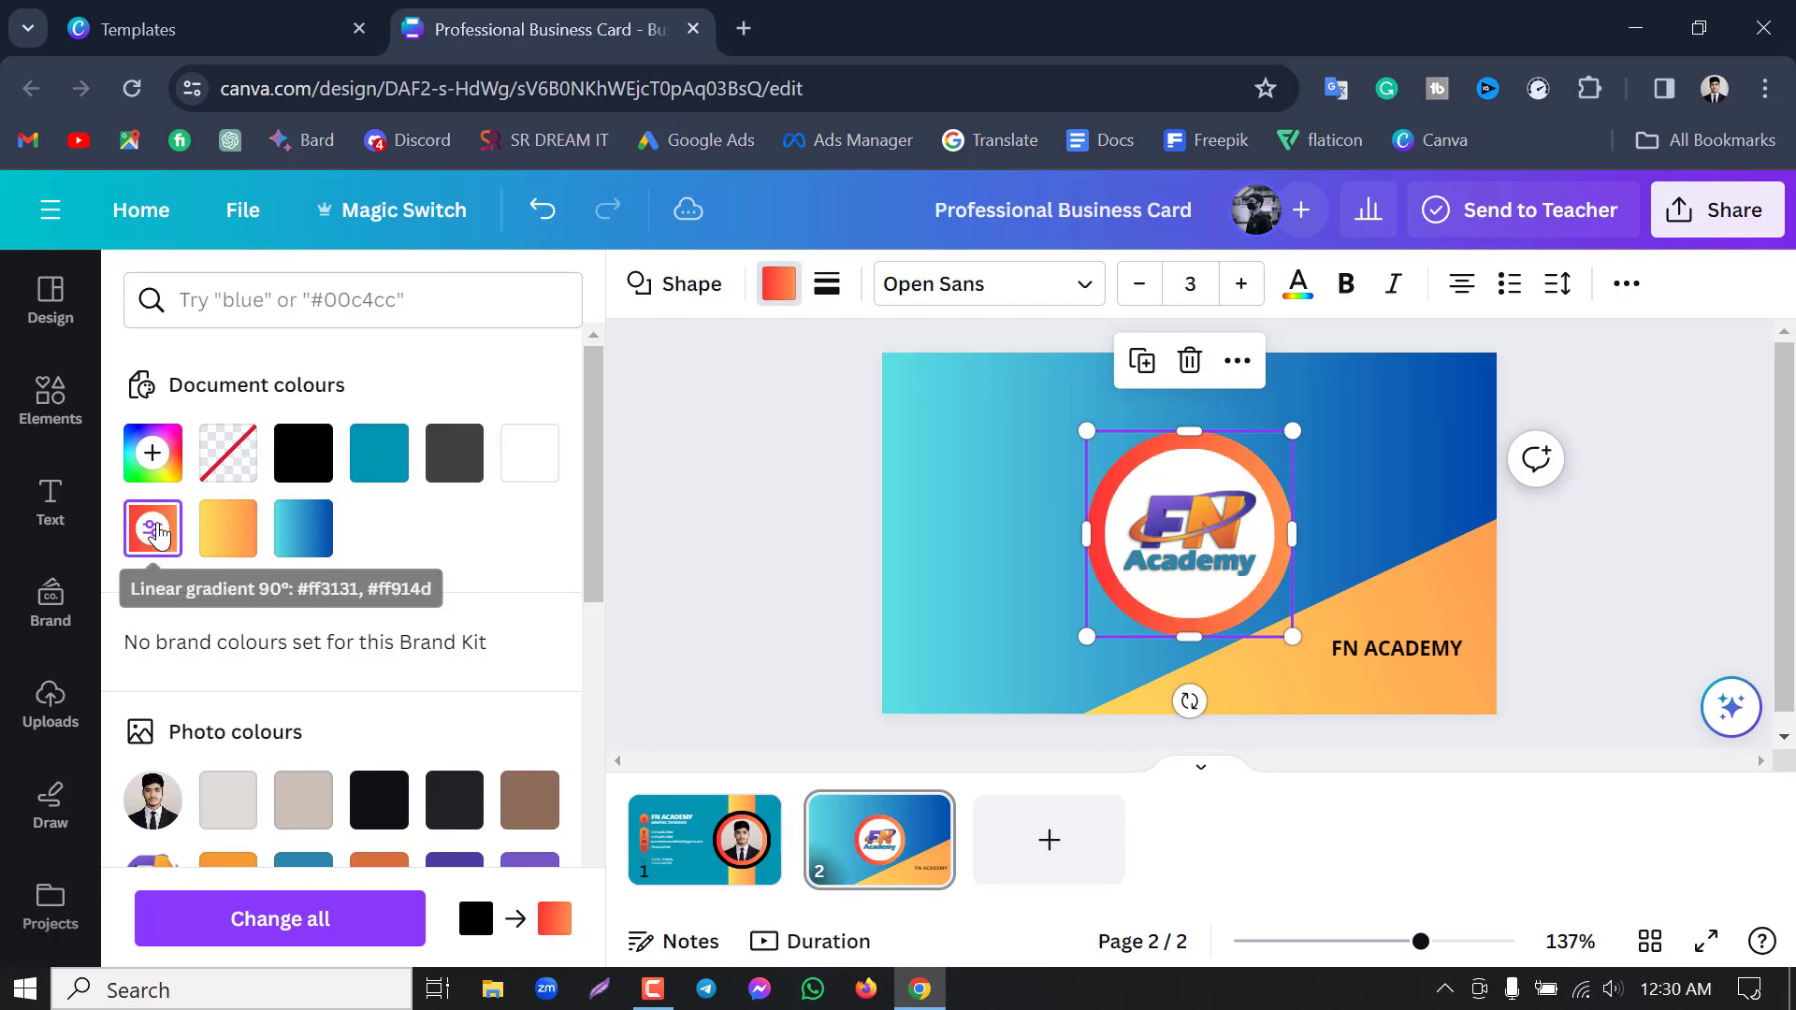
pyautogui.click(829, 490)
pyautogui.click(829, 491)
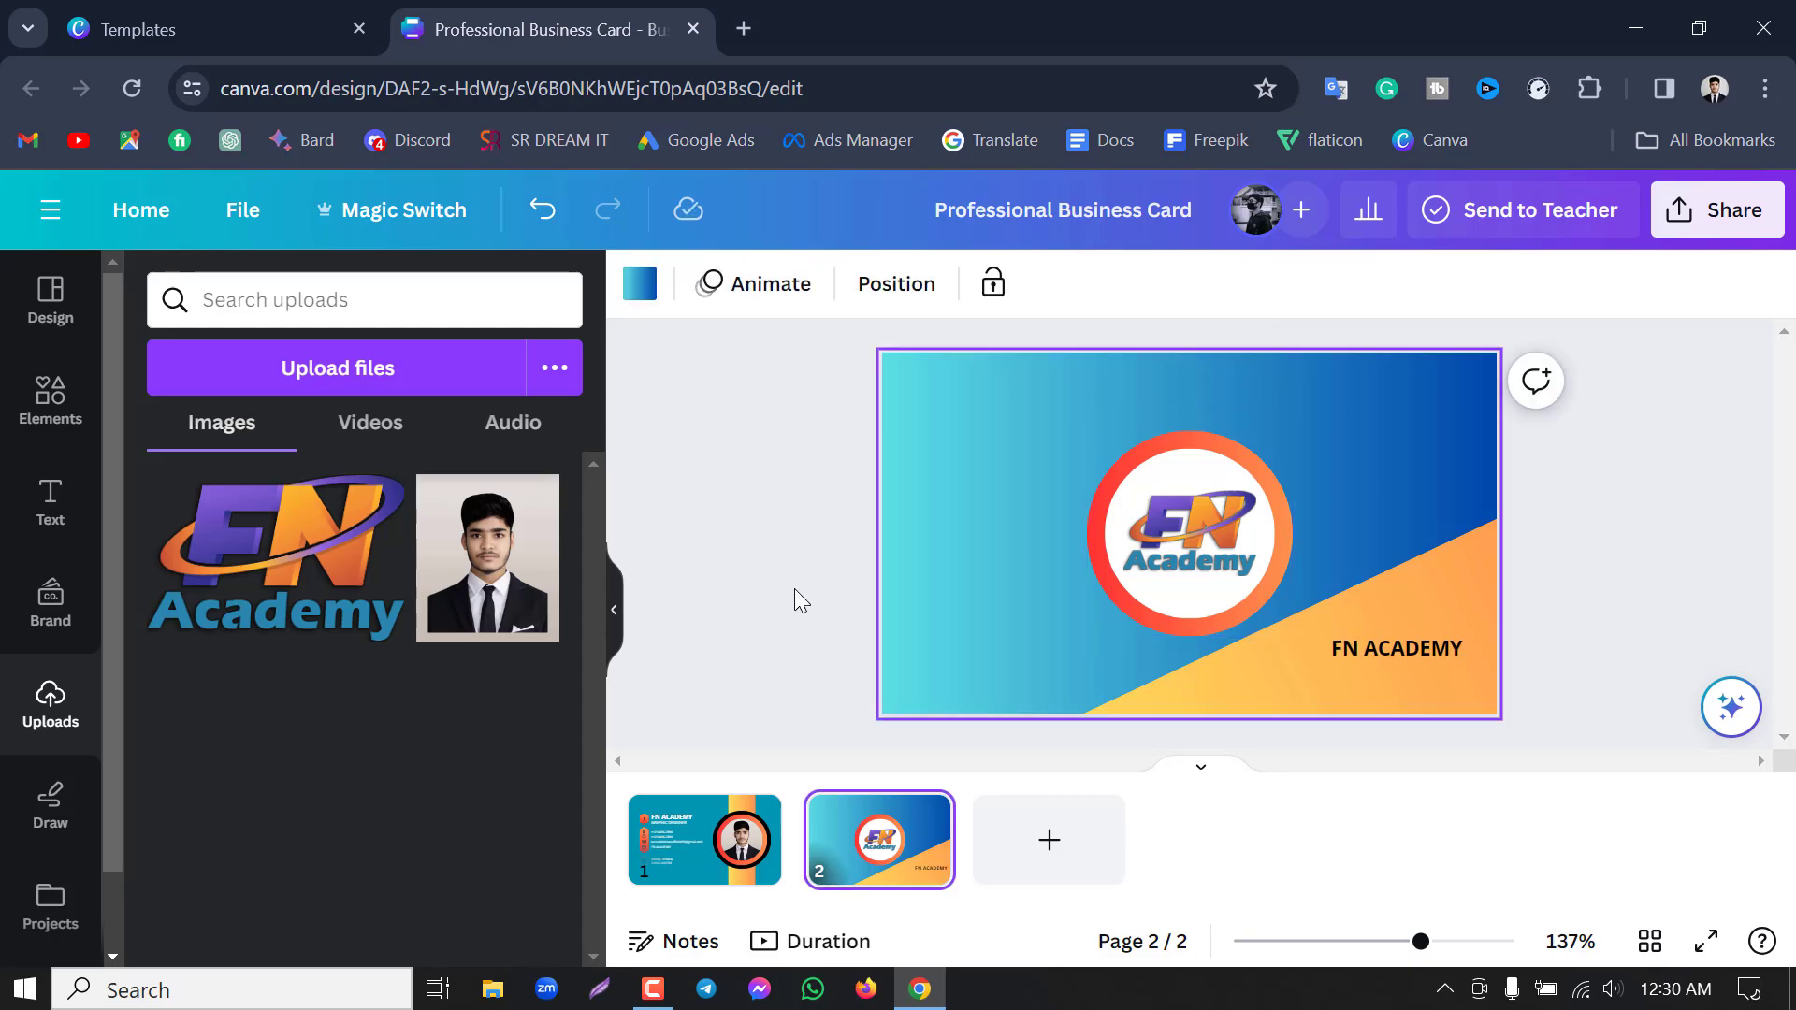
# Review the front and back pages of the card, and download all pages as PNG.
pyautogui.click(709, 835)
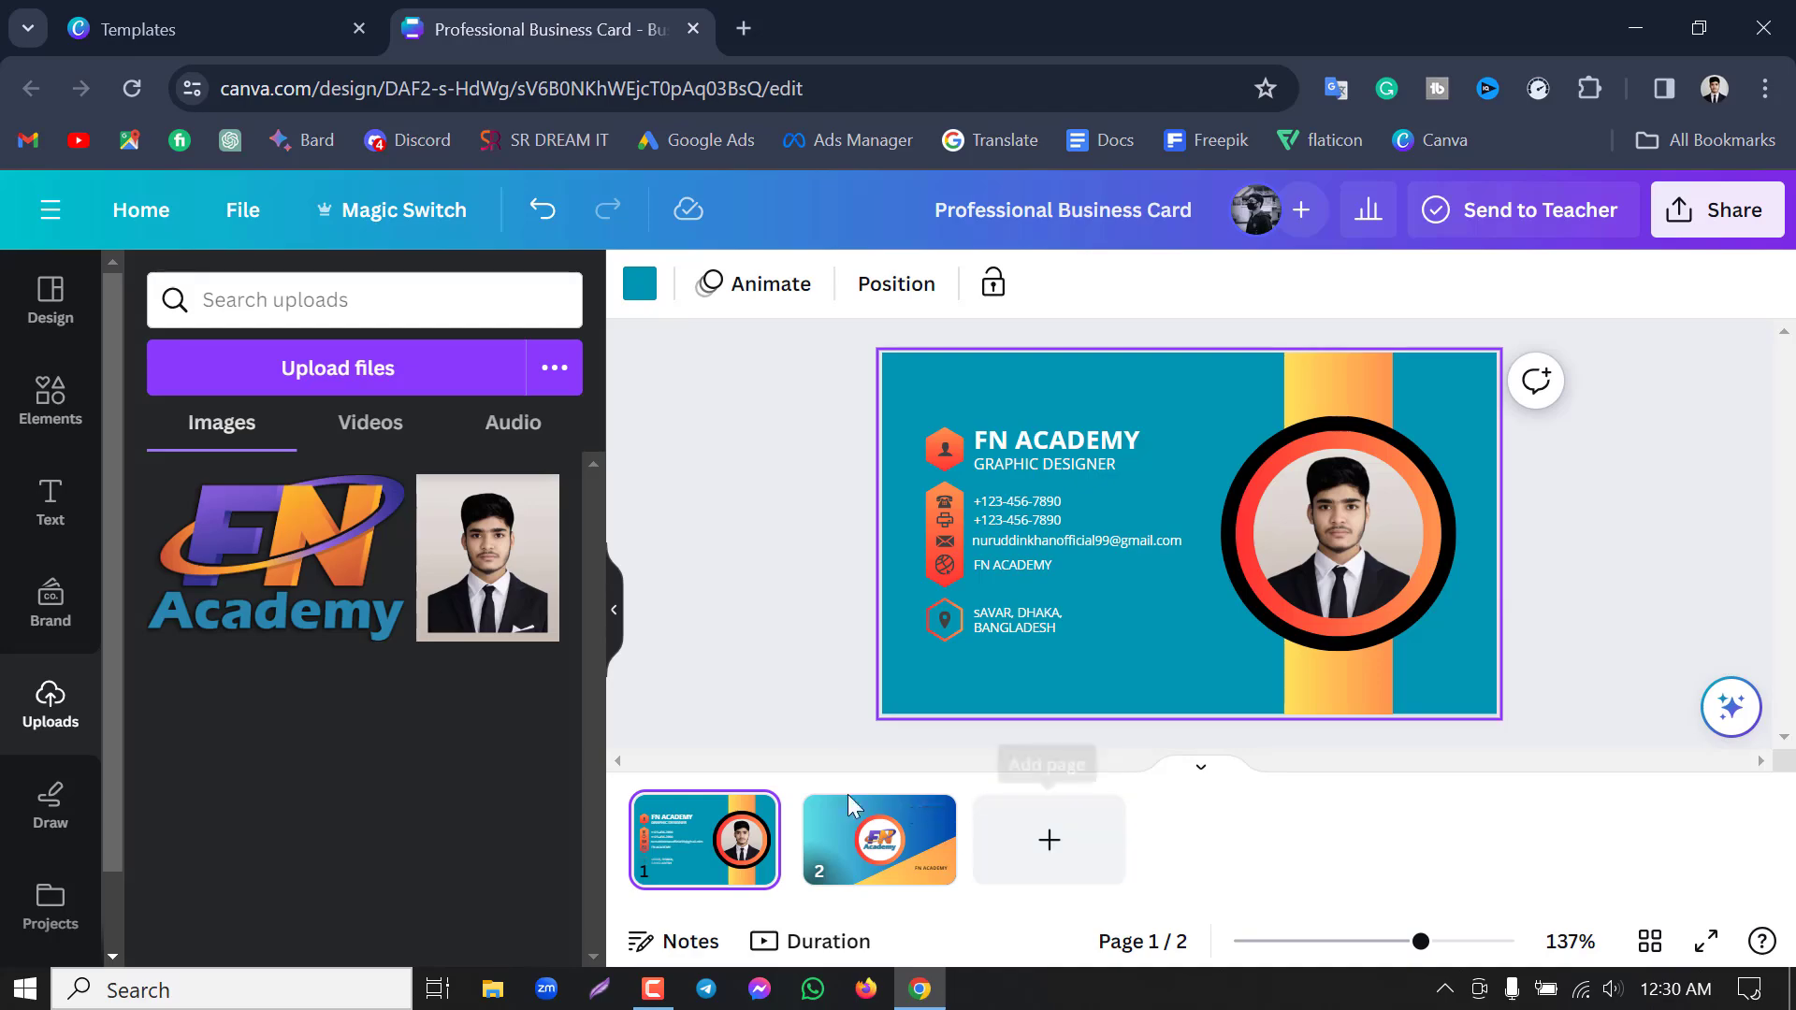
pyautogui.click(863, 835)
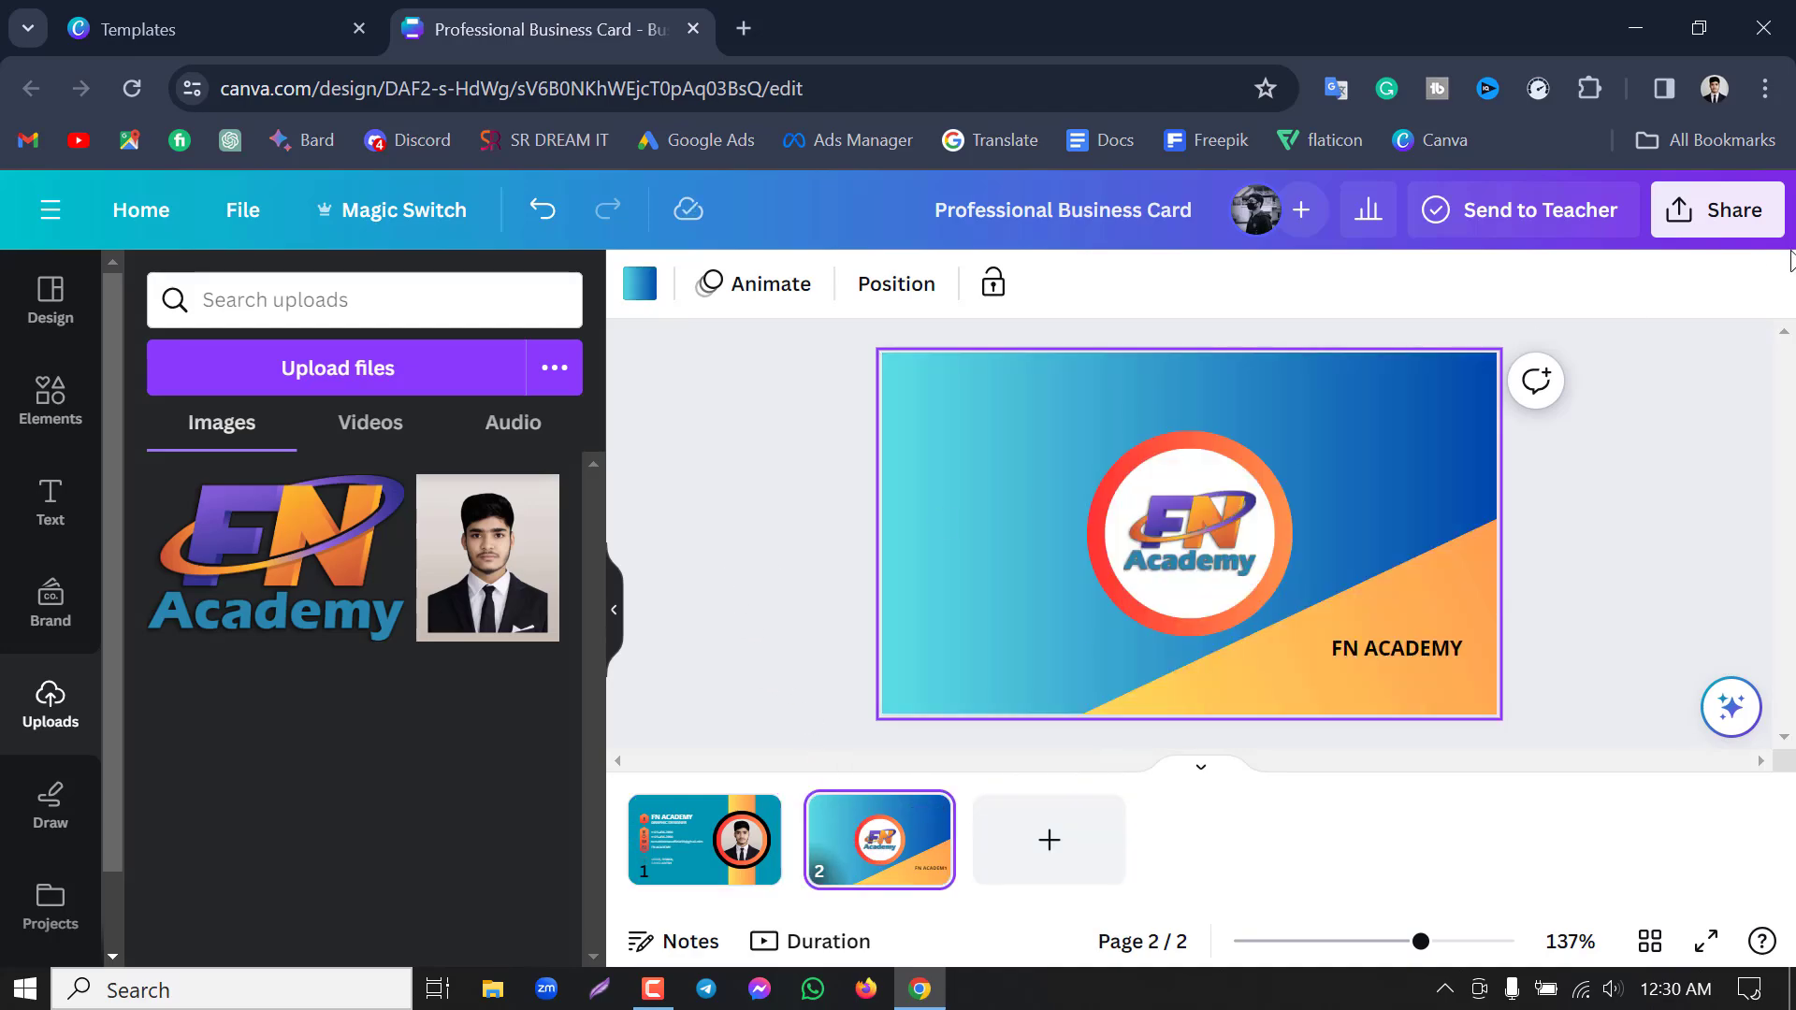
pyautogui.click(1711, 234)
pyautogui.scroll(-1, 1412, 560)
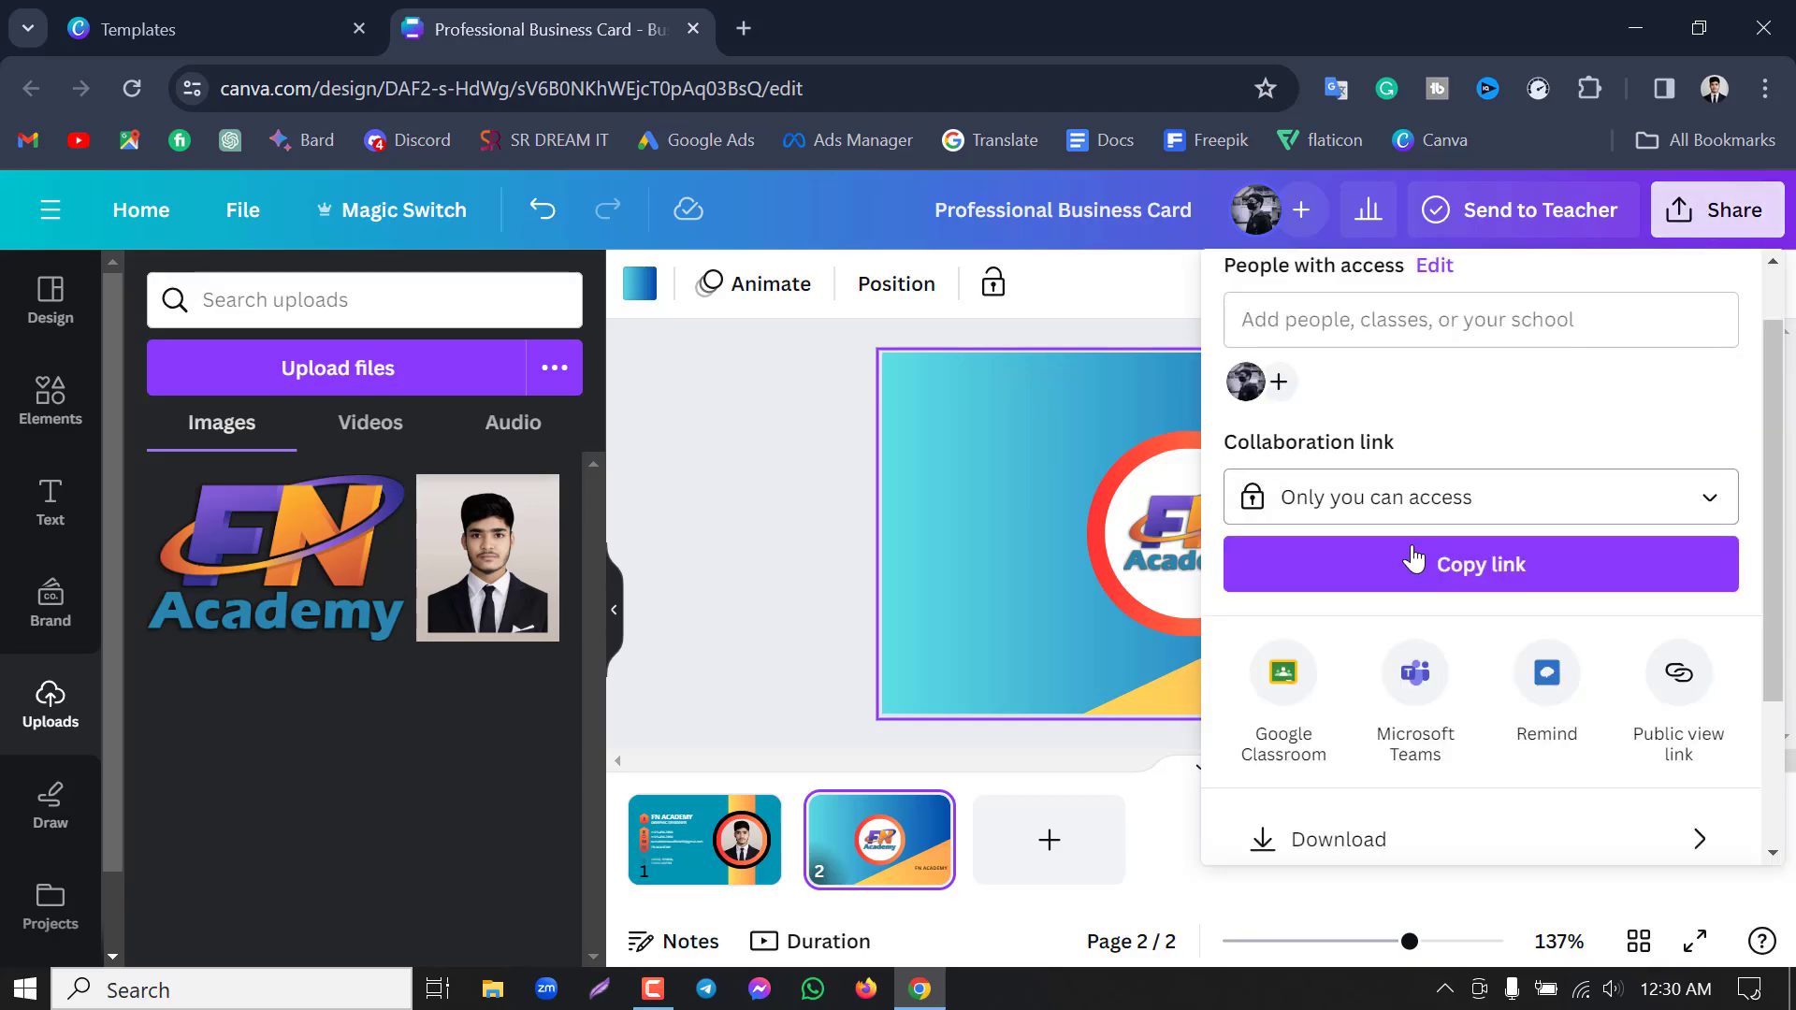
pyautogui.scroll(-2, 1413, 560)
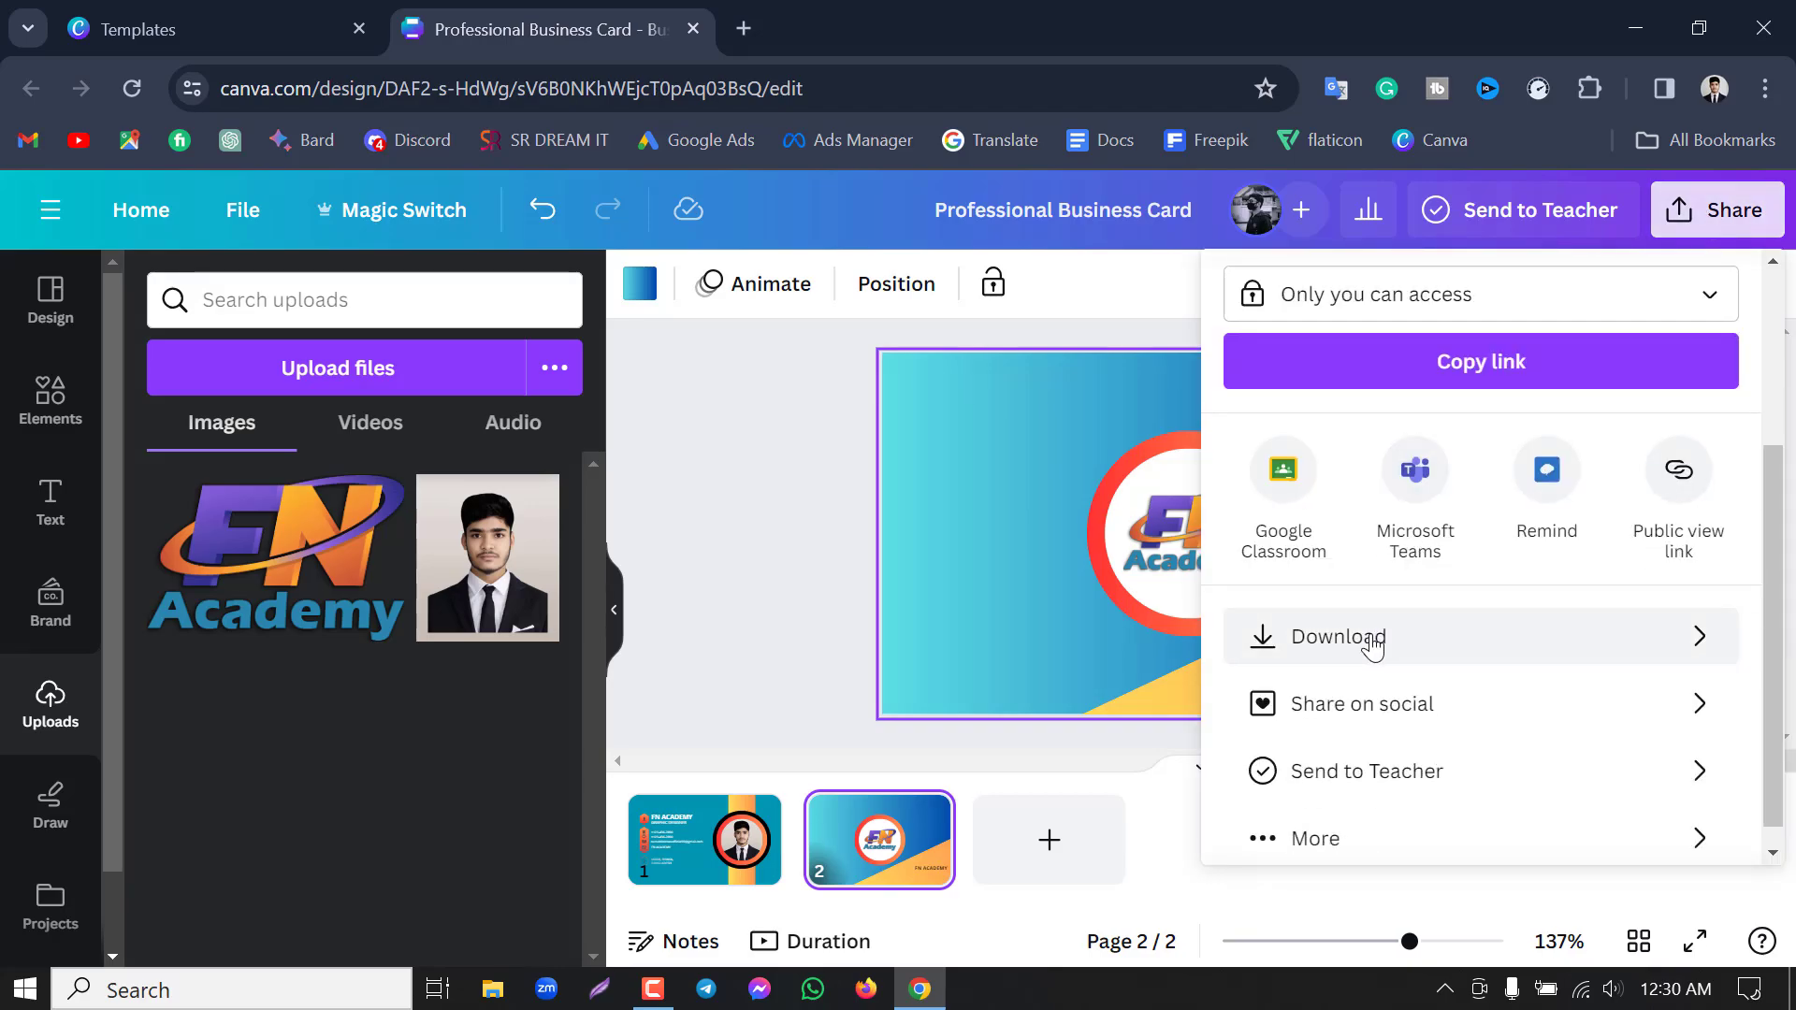
pyautogui.click(1373, 640)
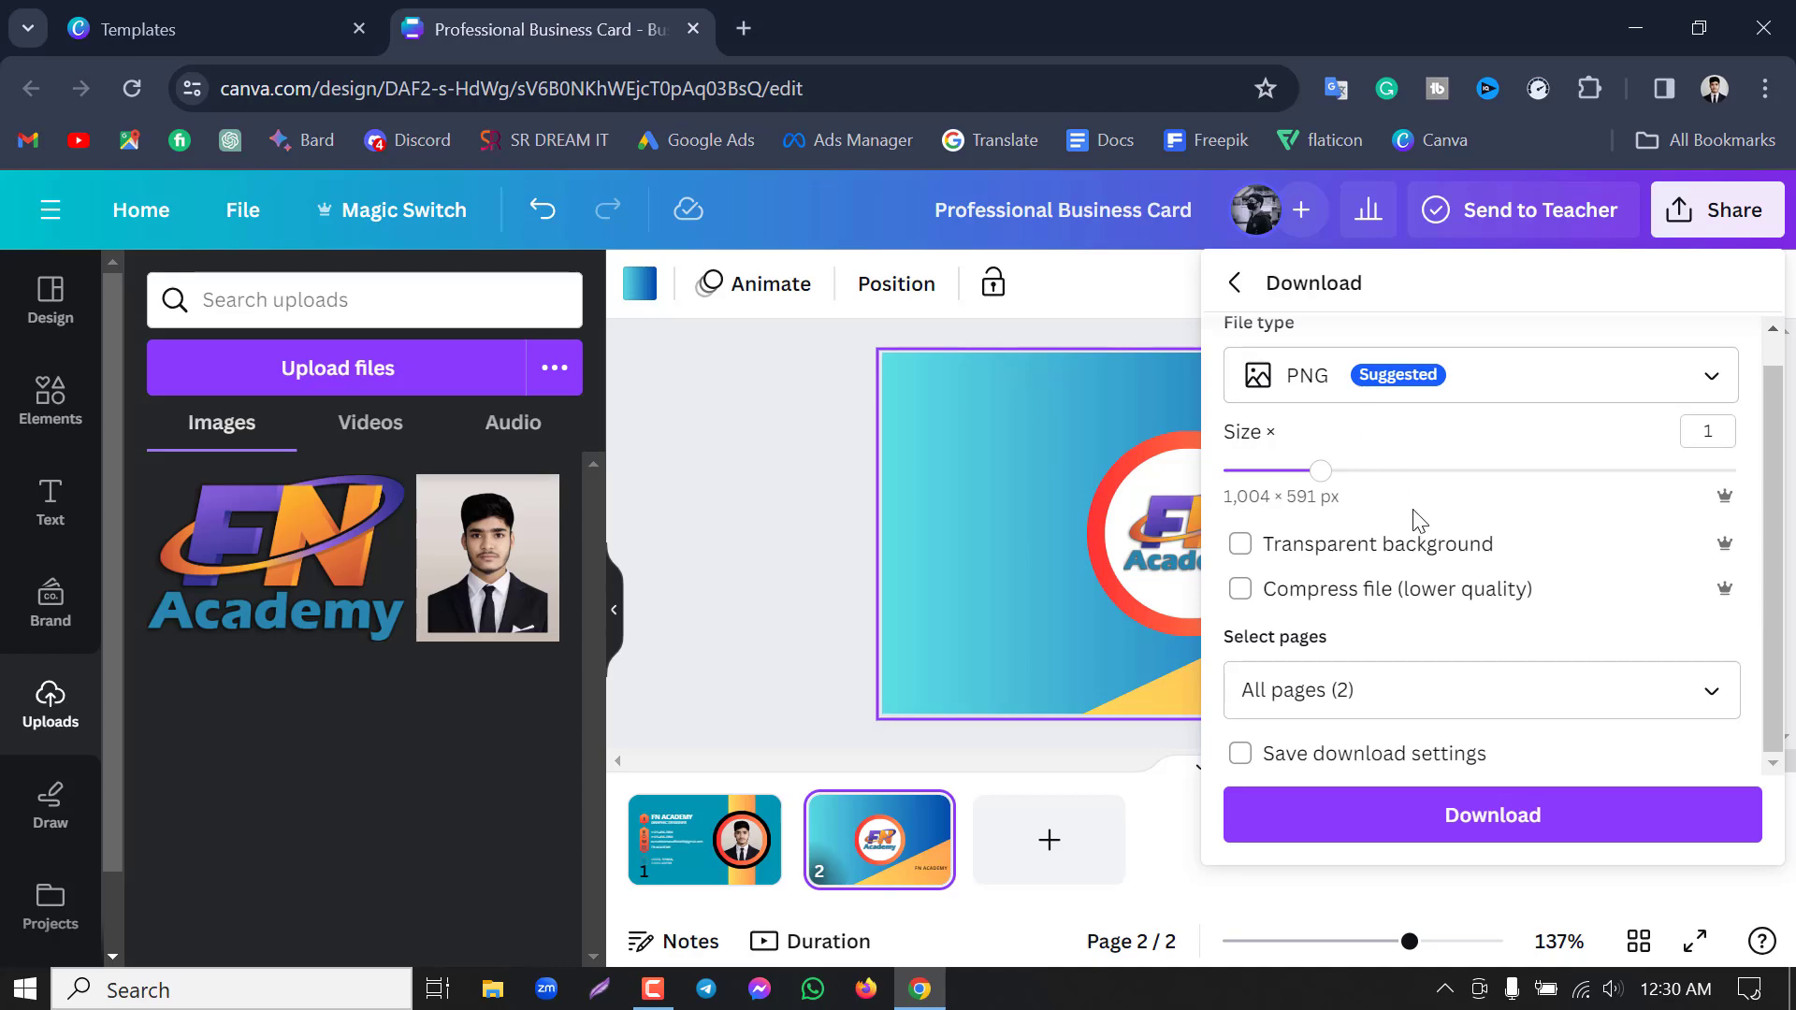
pyautogui.click(1466, 826)
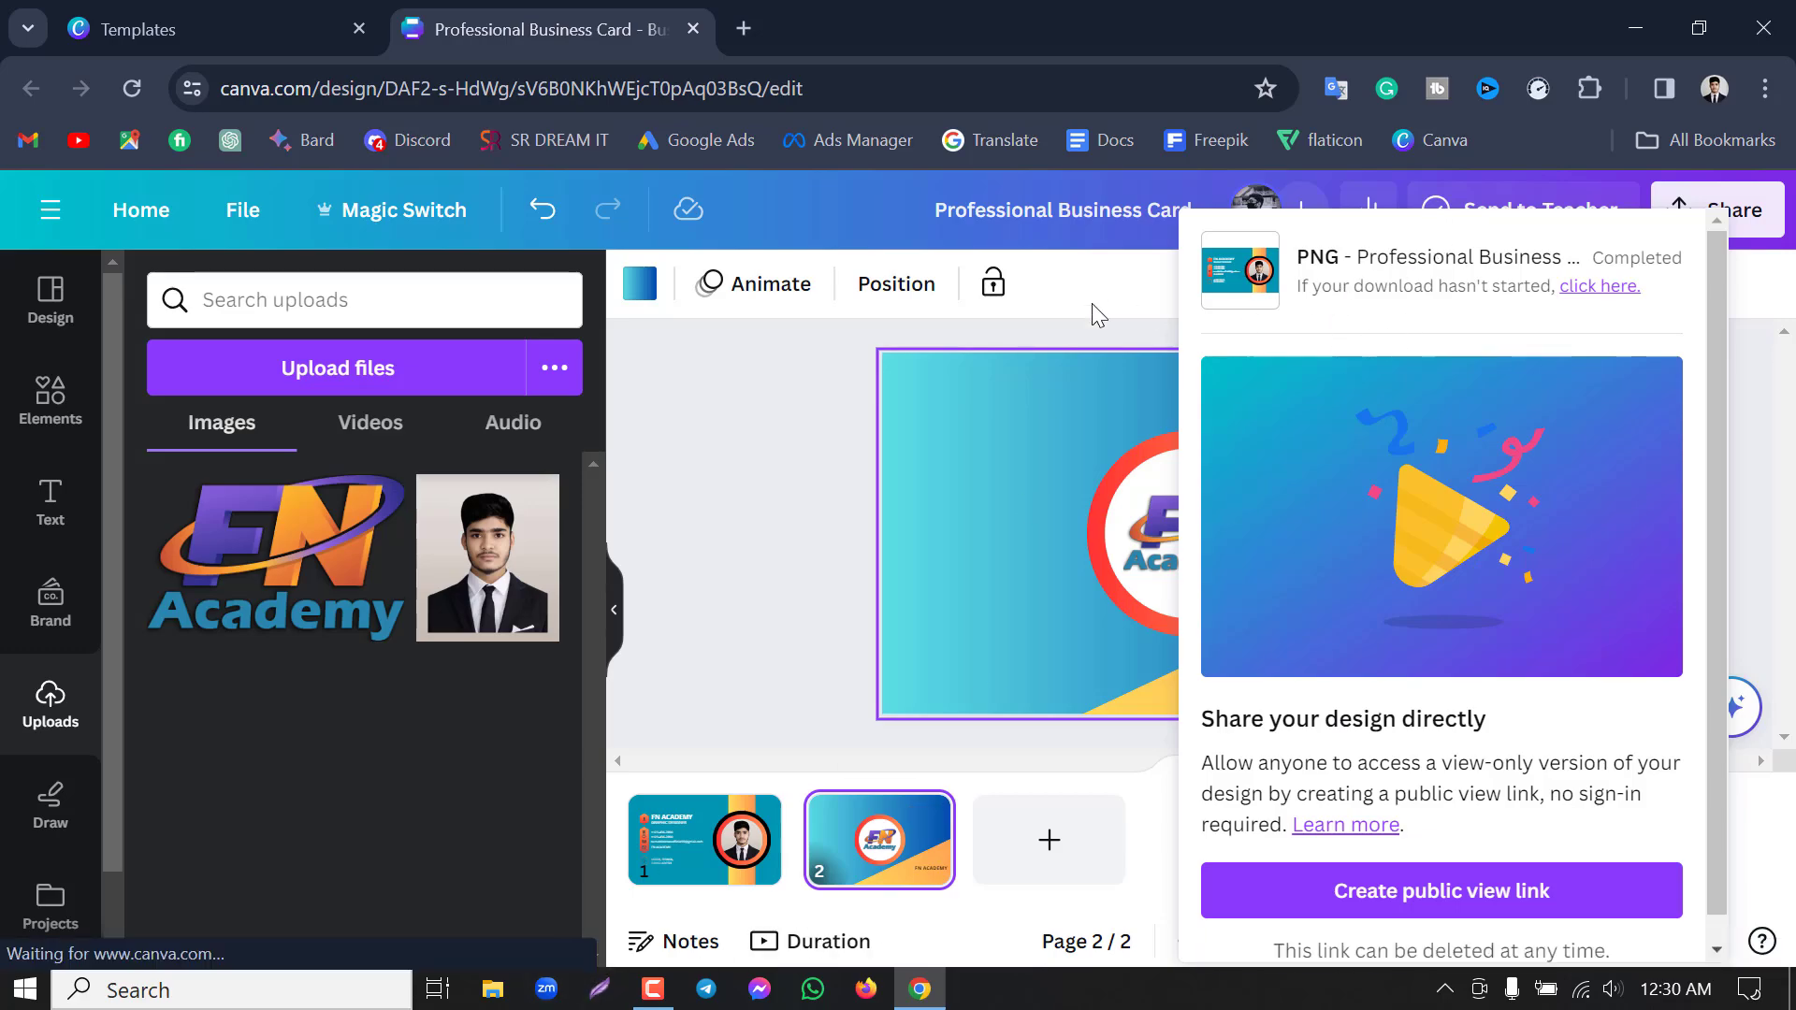
pyautogui.click(703, 386)
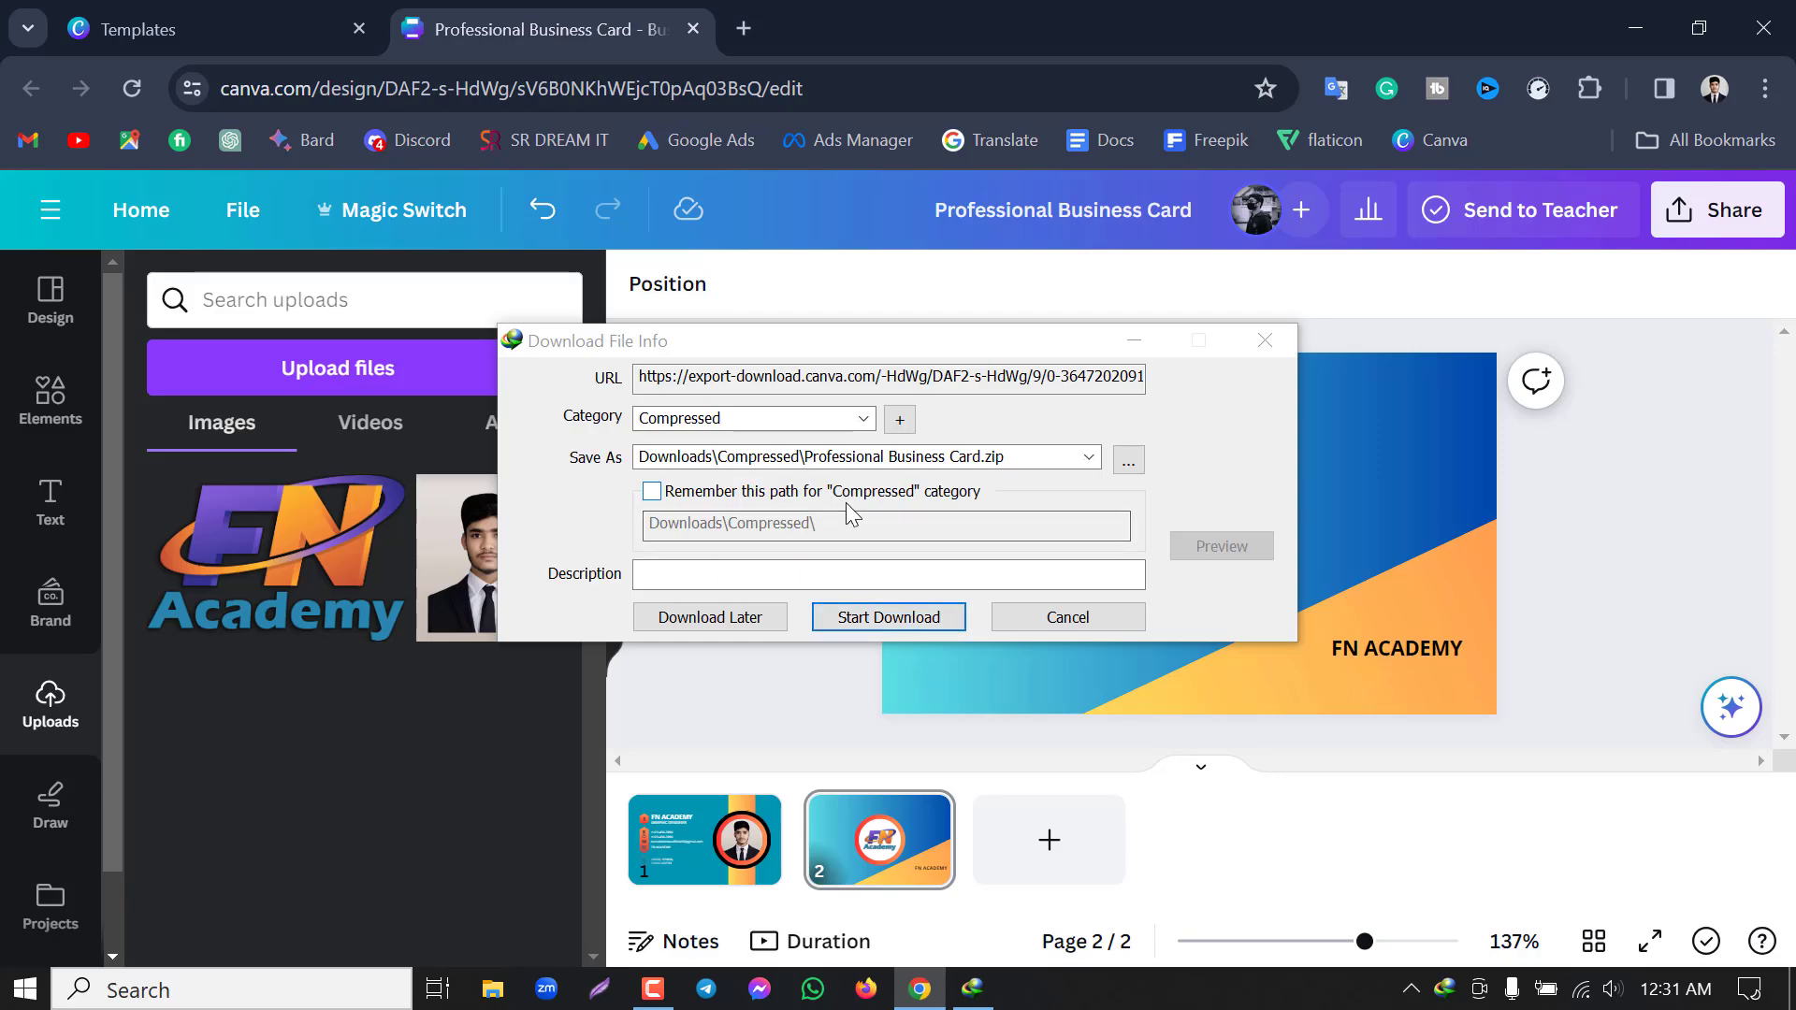
# Set the download's save location to the Personal (D:) drive as Professional Business Card.zip, and download the archive.
pyautogui.click(1128, 459)
pyautogui.scroll(-3, 599, 561)
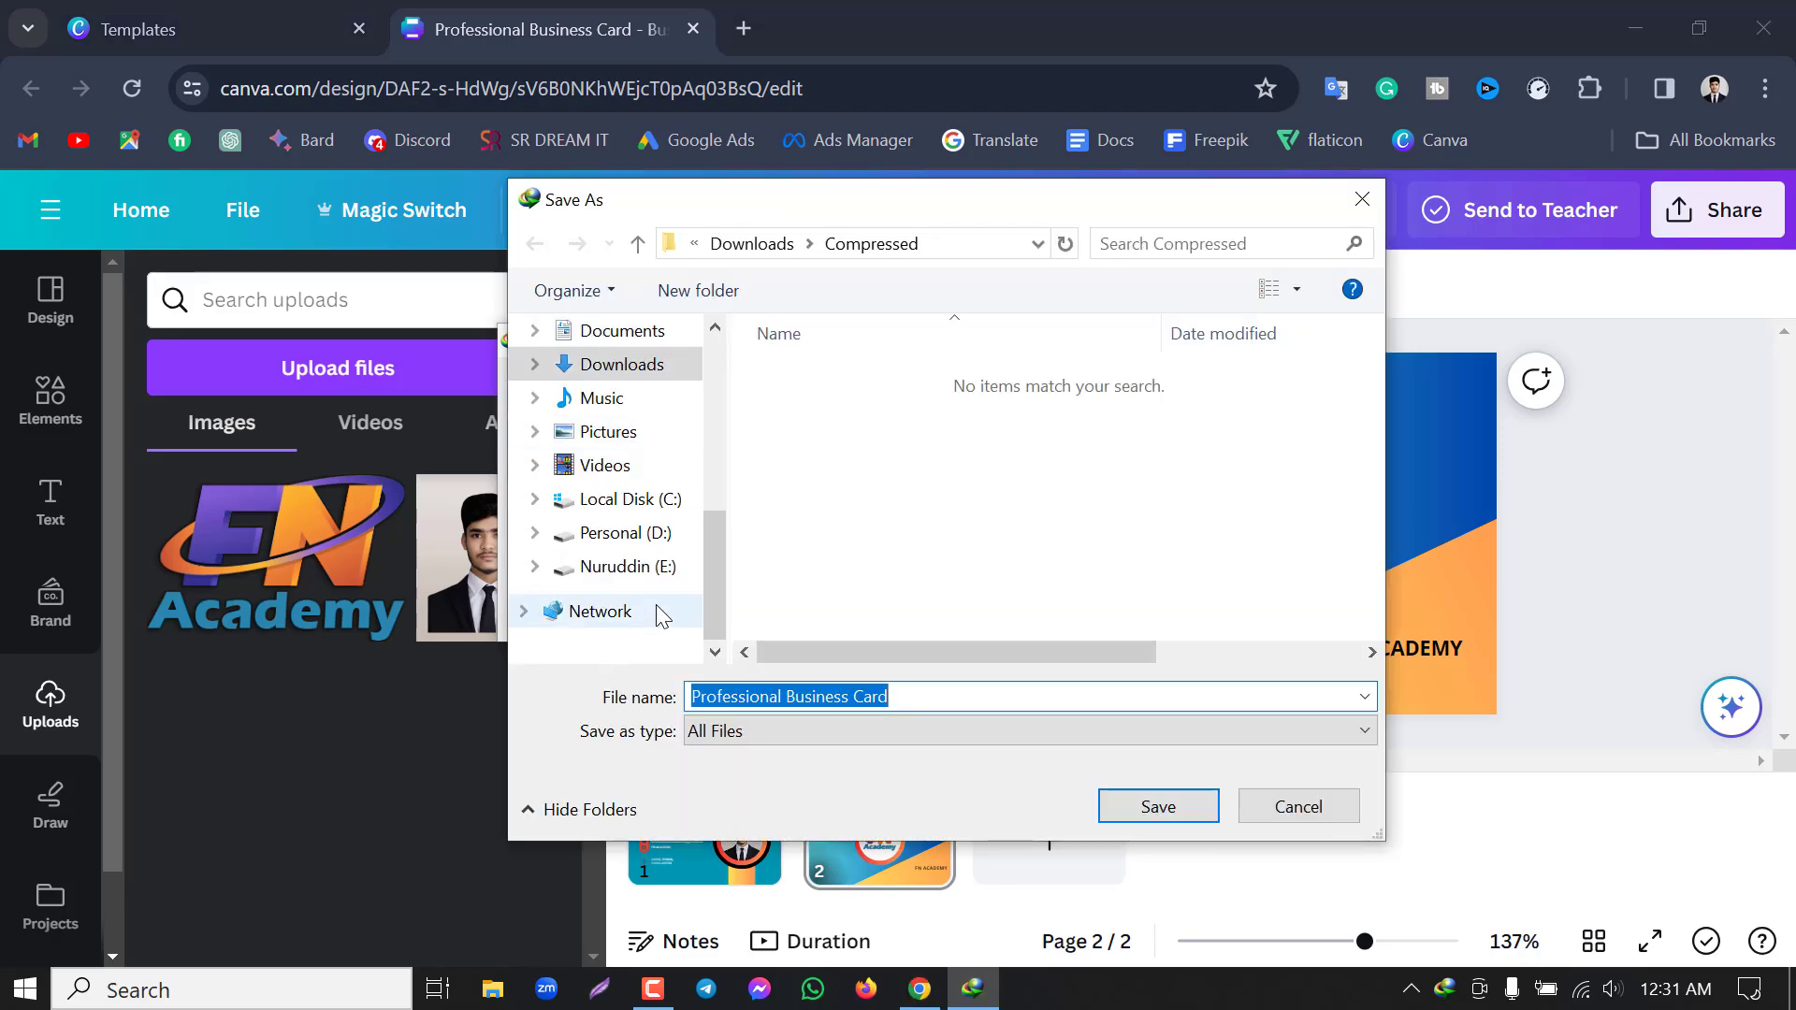
pyautogui.click(646, 533)
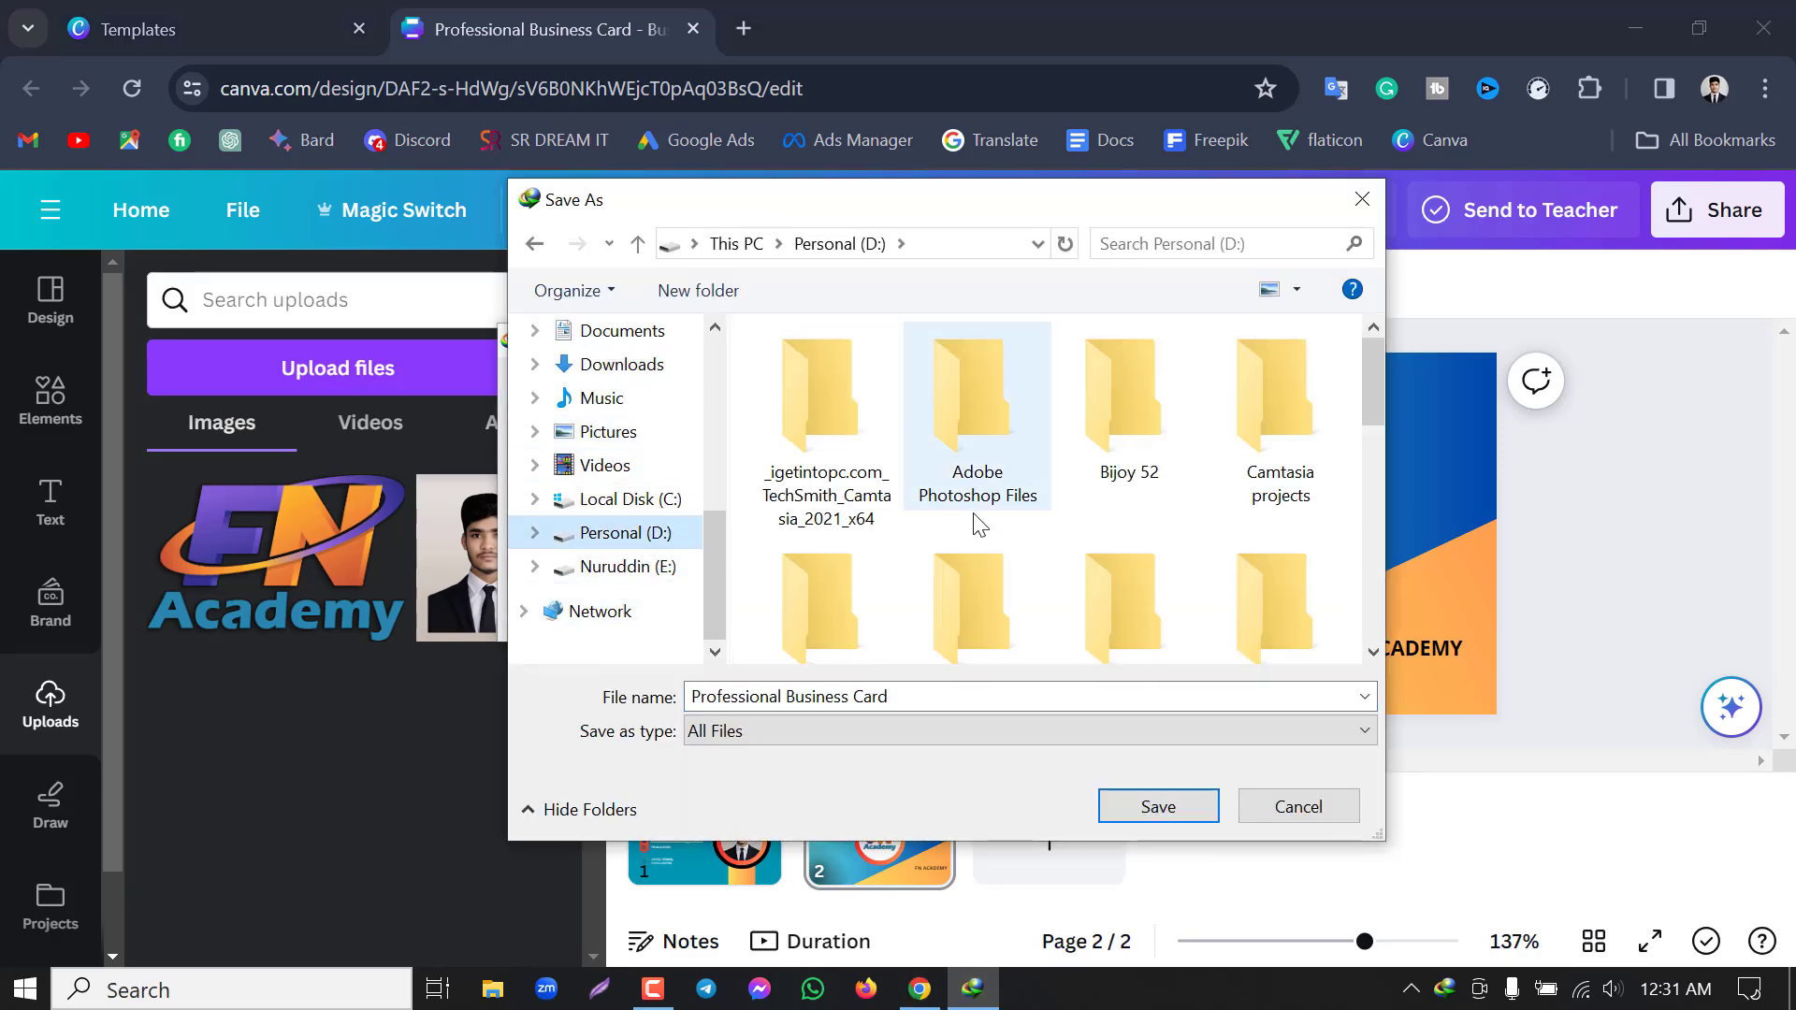
pyautogui.scroll(-10, 1067, 629)
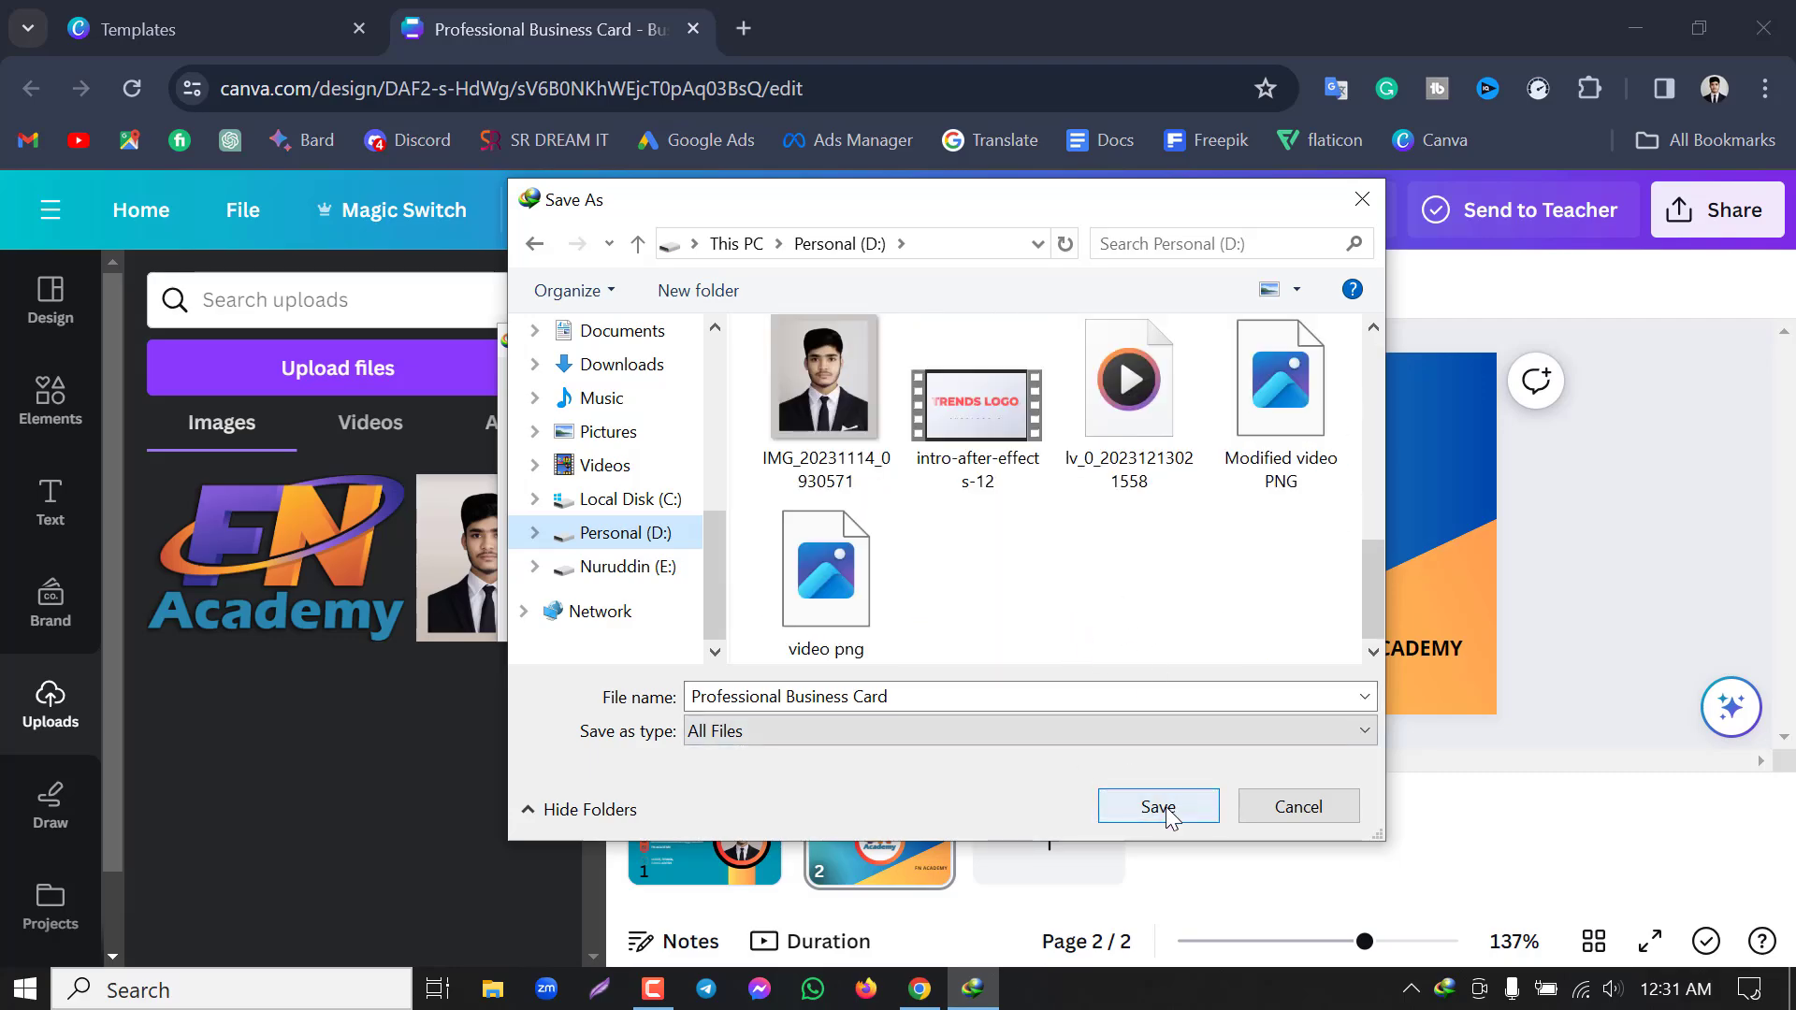
pyautogui.click(1167, 804)
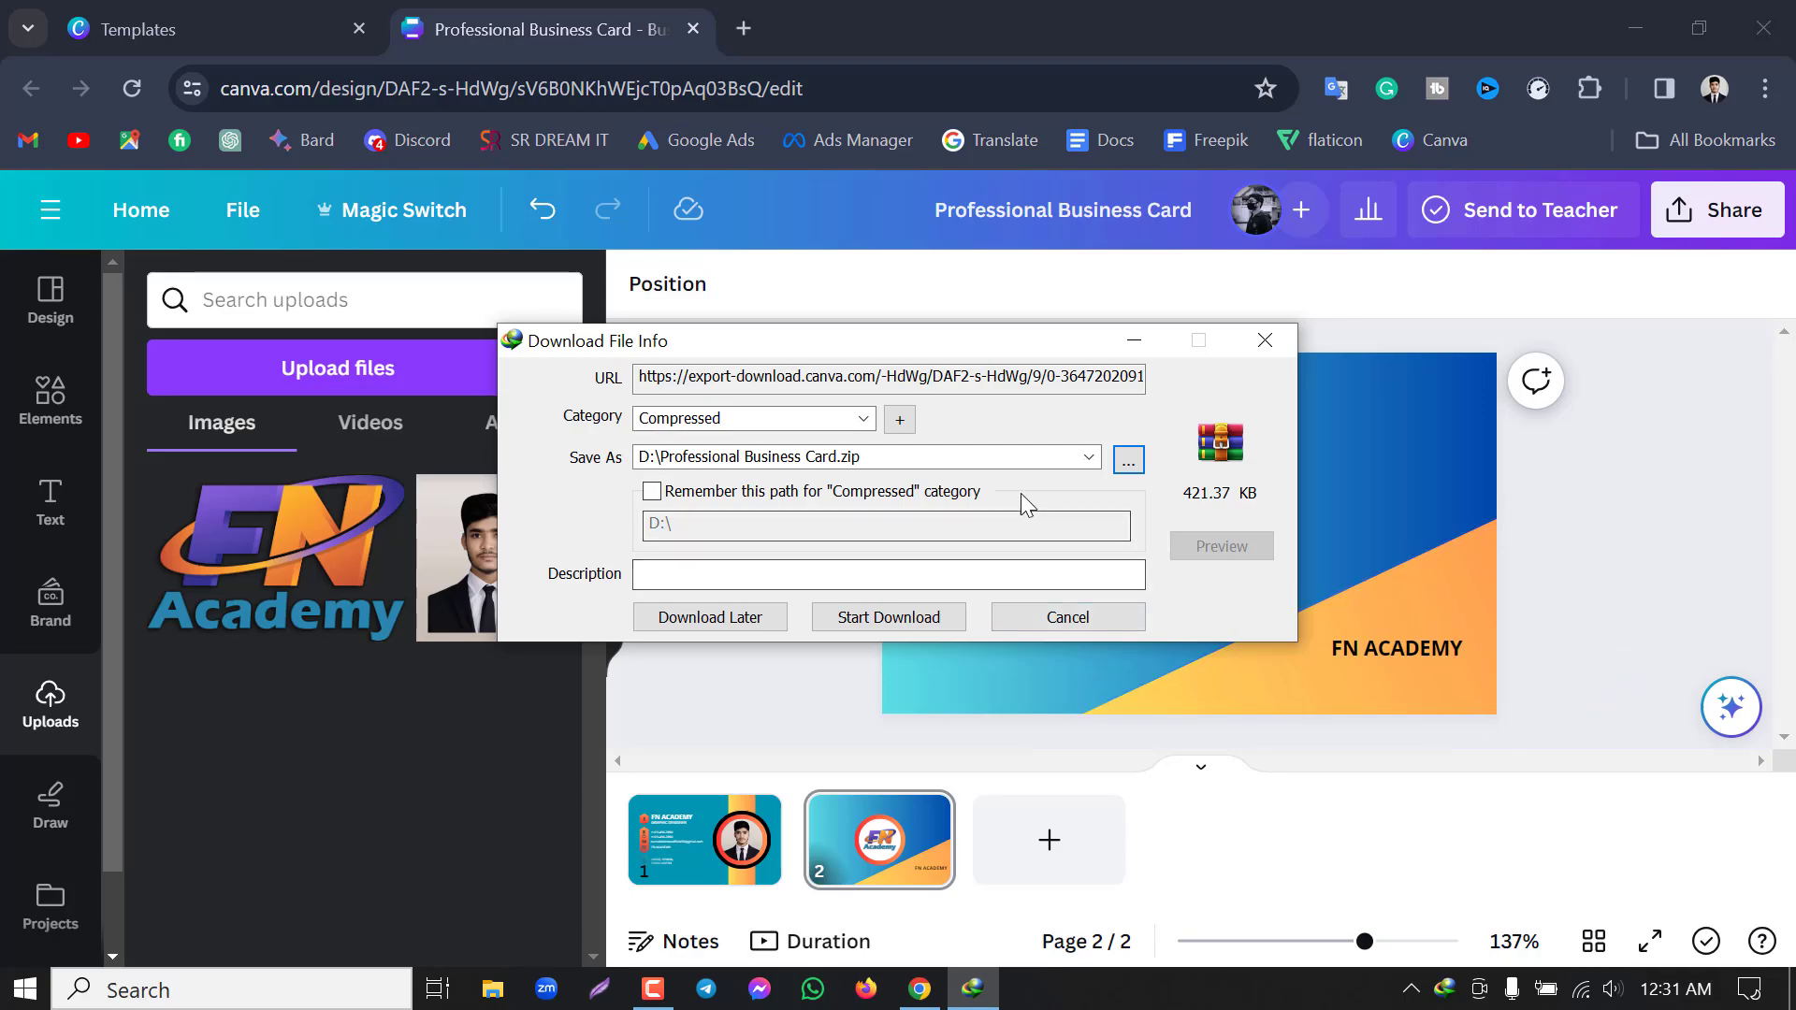
pyautogui.click(896, 617)
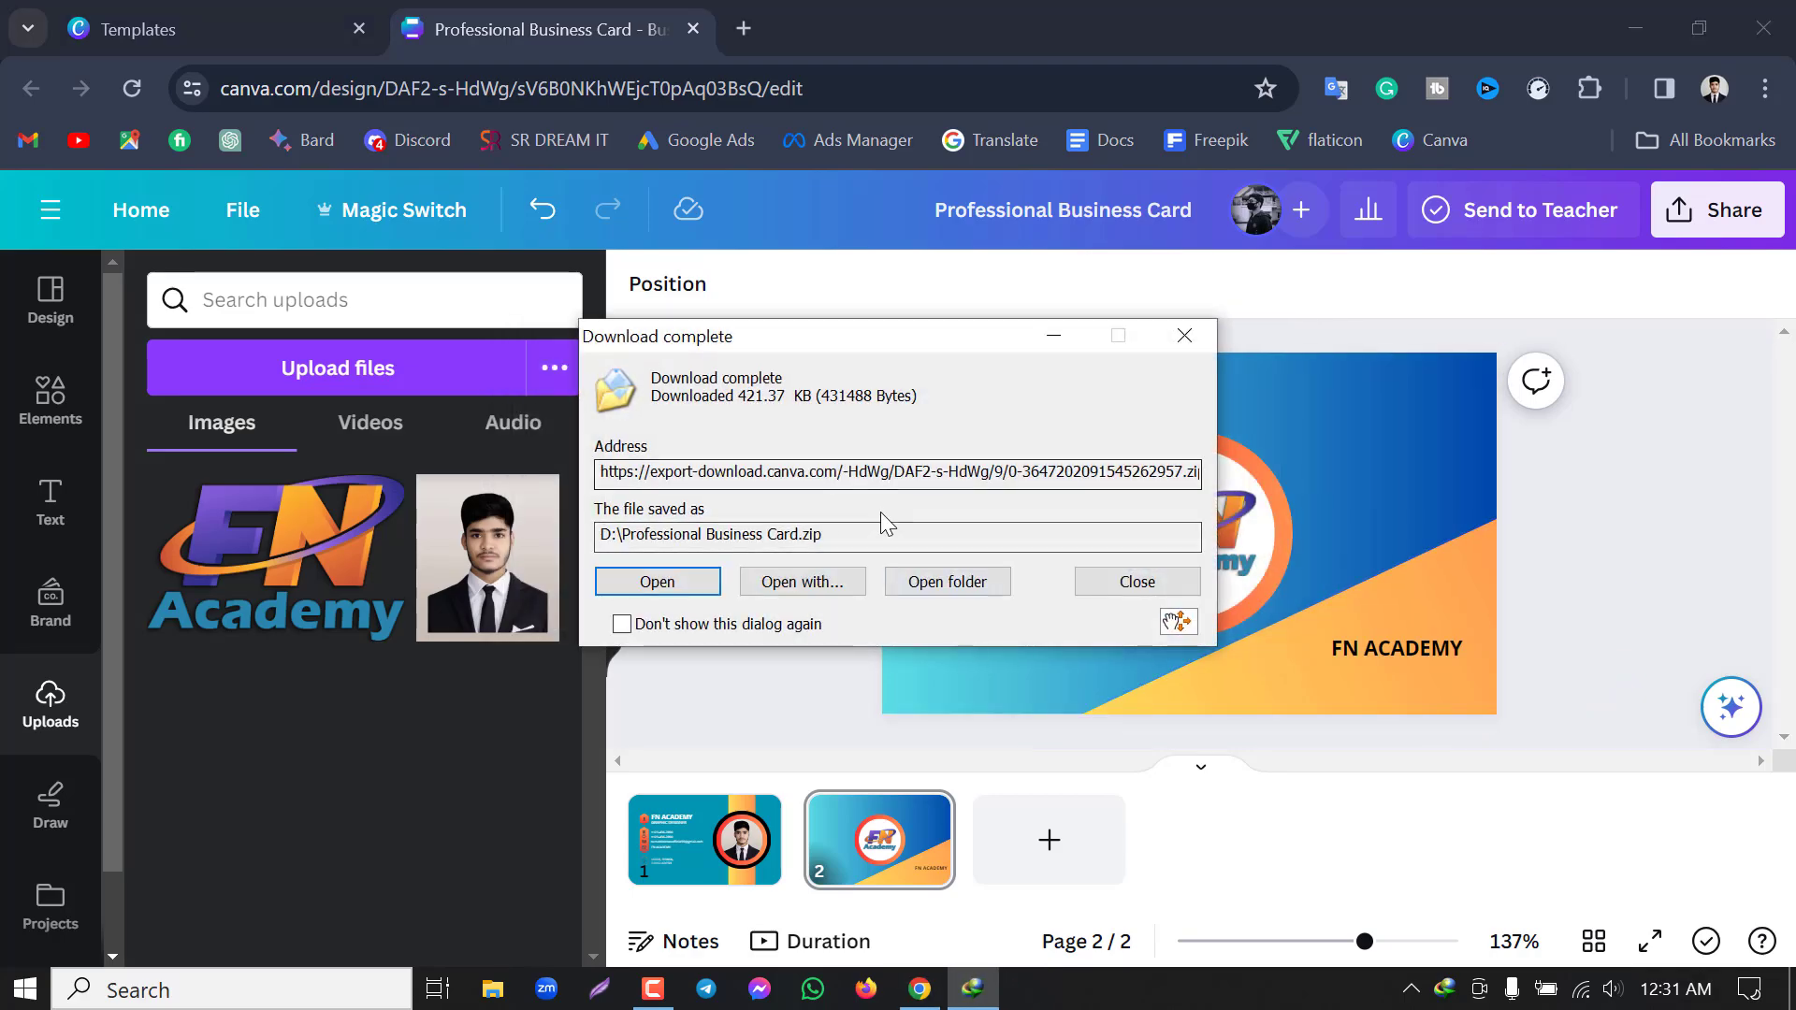
pyautogui.click(1183, 336)
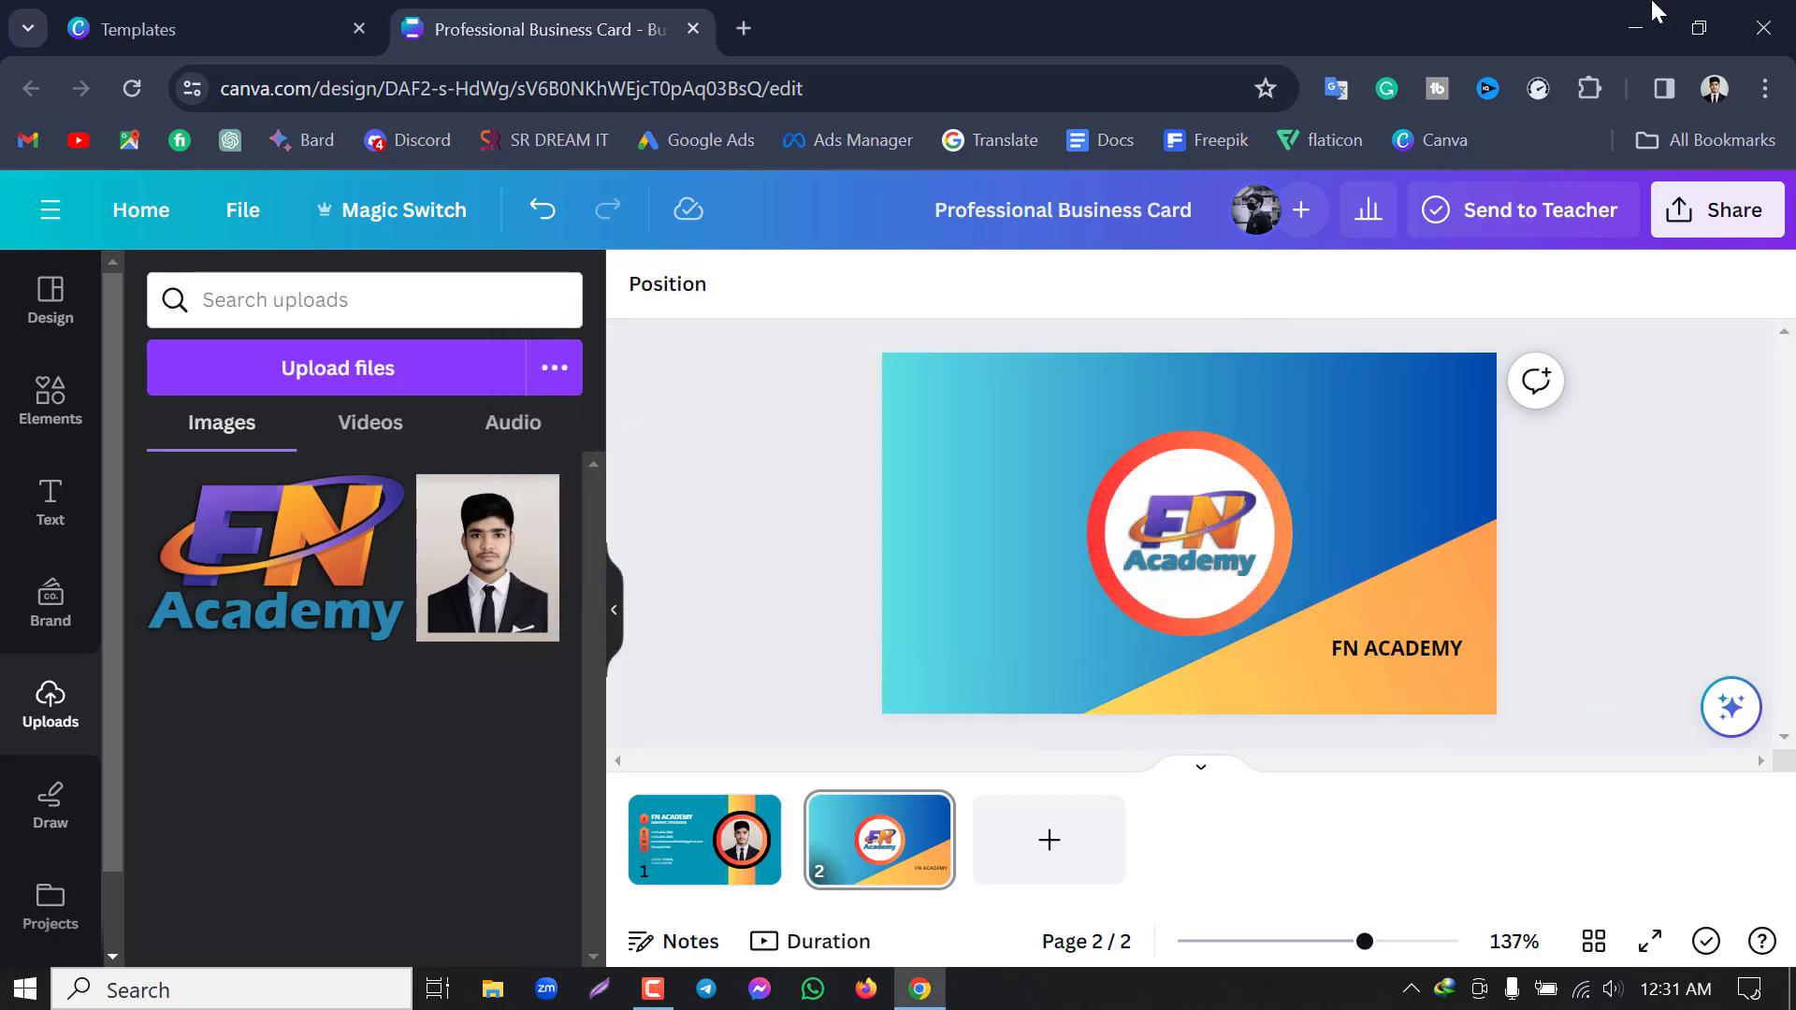
# Switch to File Explorer, open the Personal (D:) drive and extract the Professional Business Card archive directly into it.
pyautogui.click(1635, 27)
pyautogui.doubleClick(80, 45)
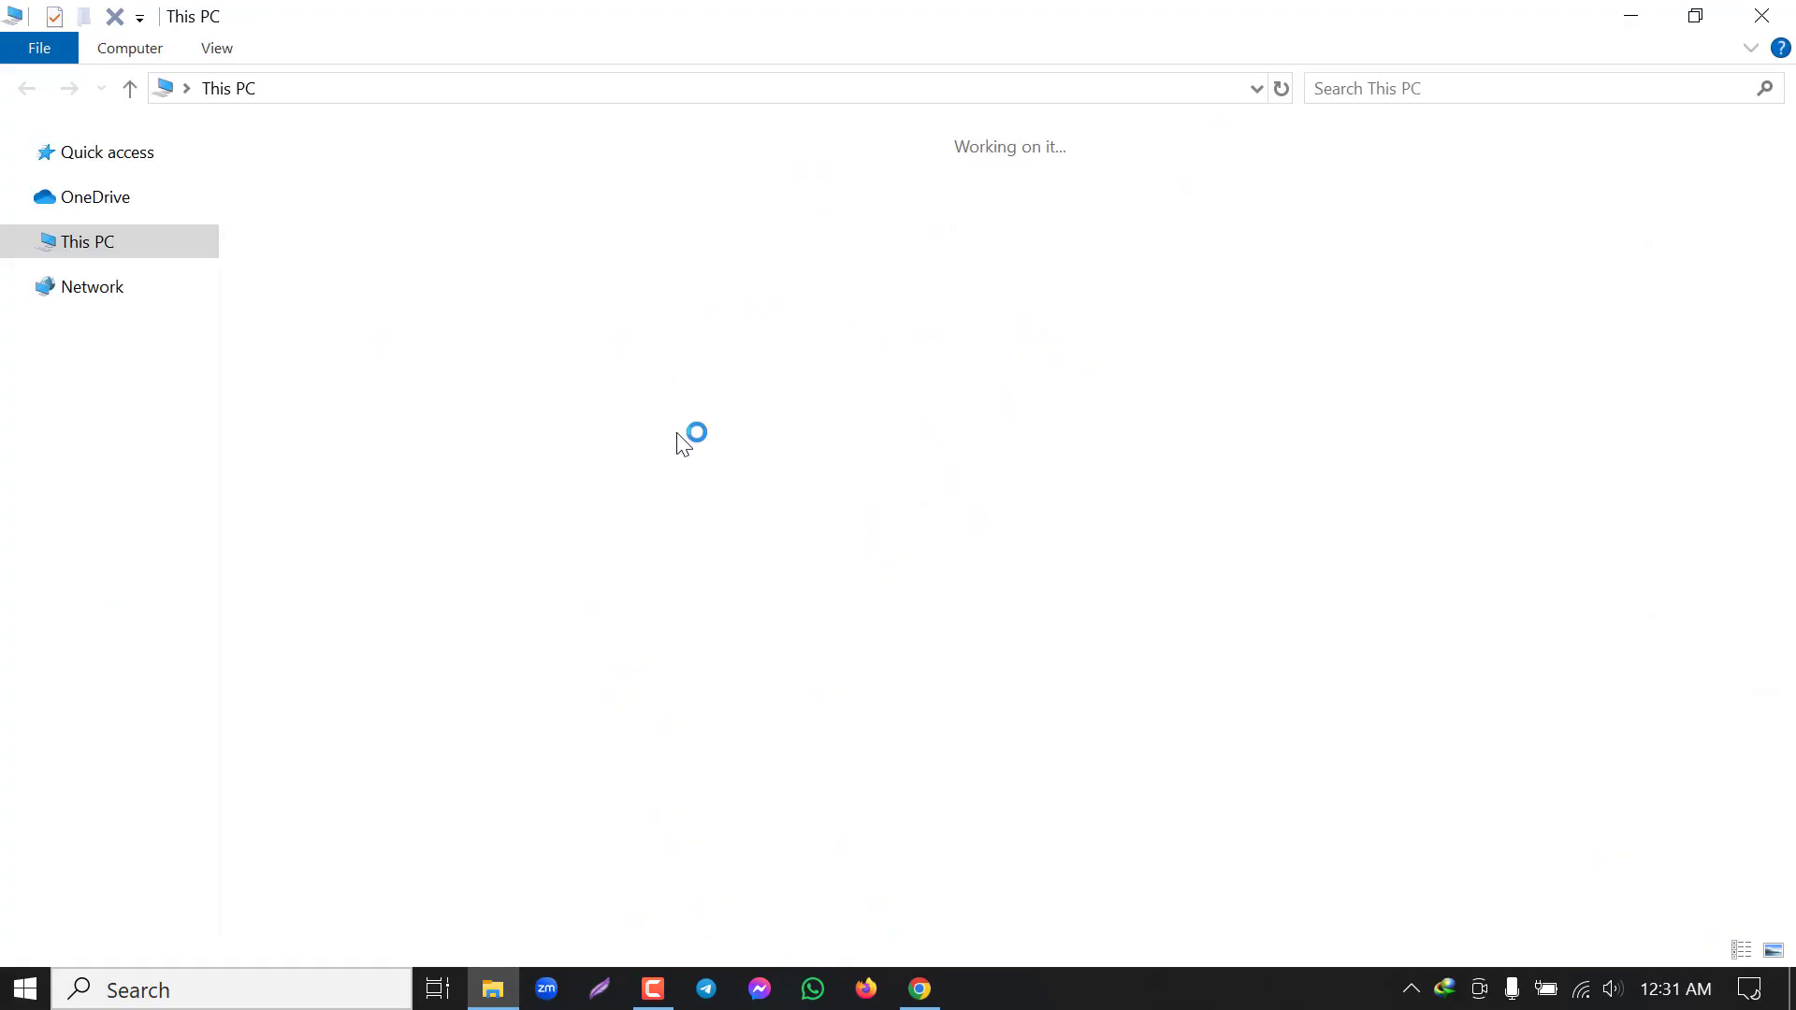
pyautogui.doubleClick(781, 391)
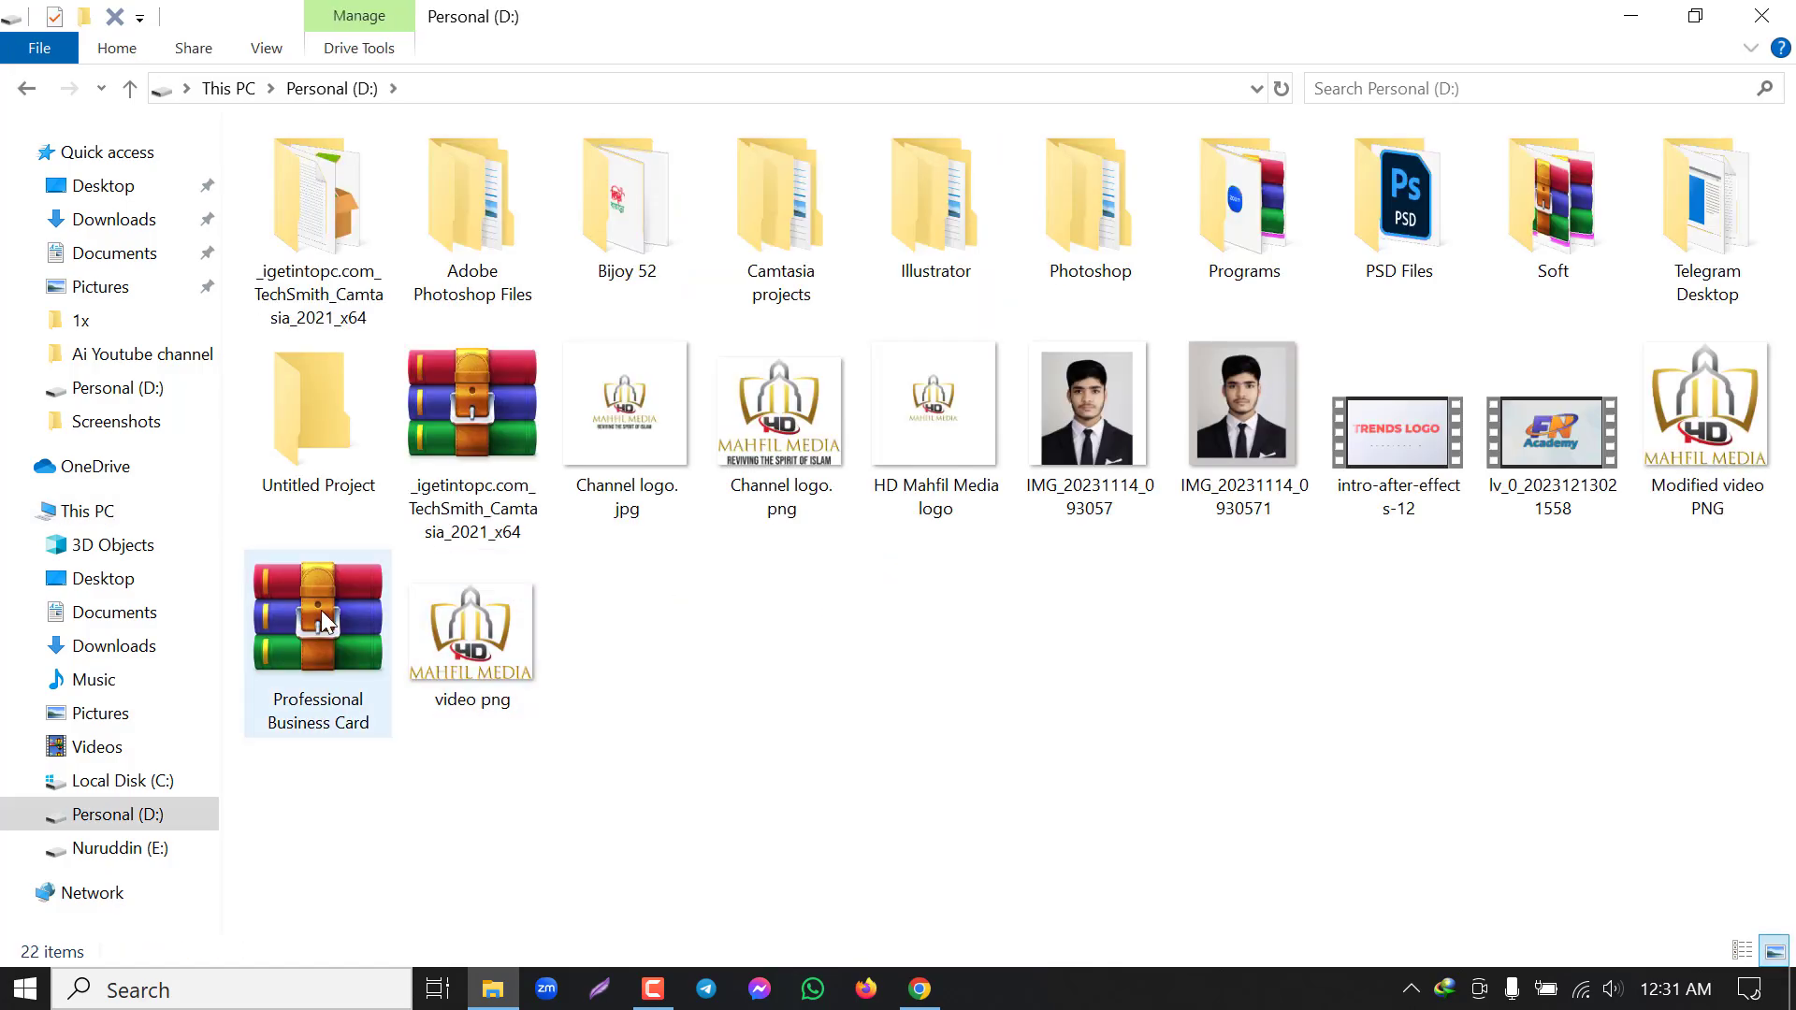
pyautogui.click(307, 628)
pyautogui.rightClick(308, 625)
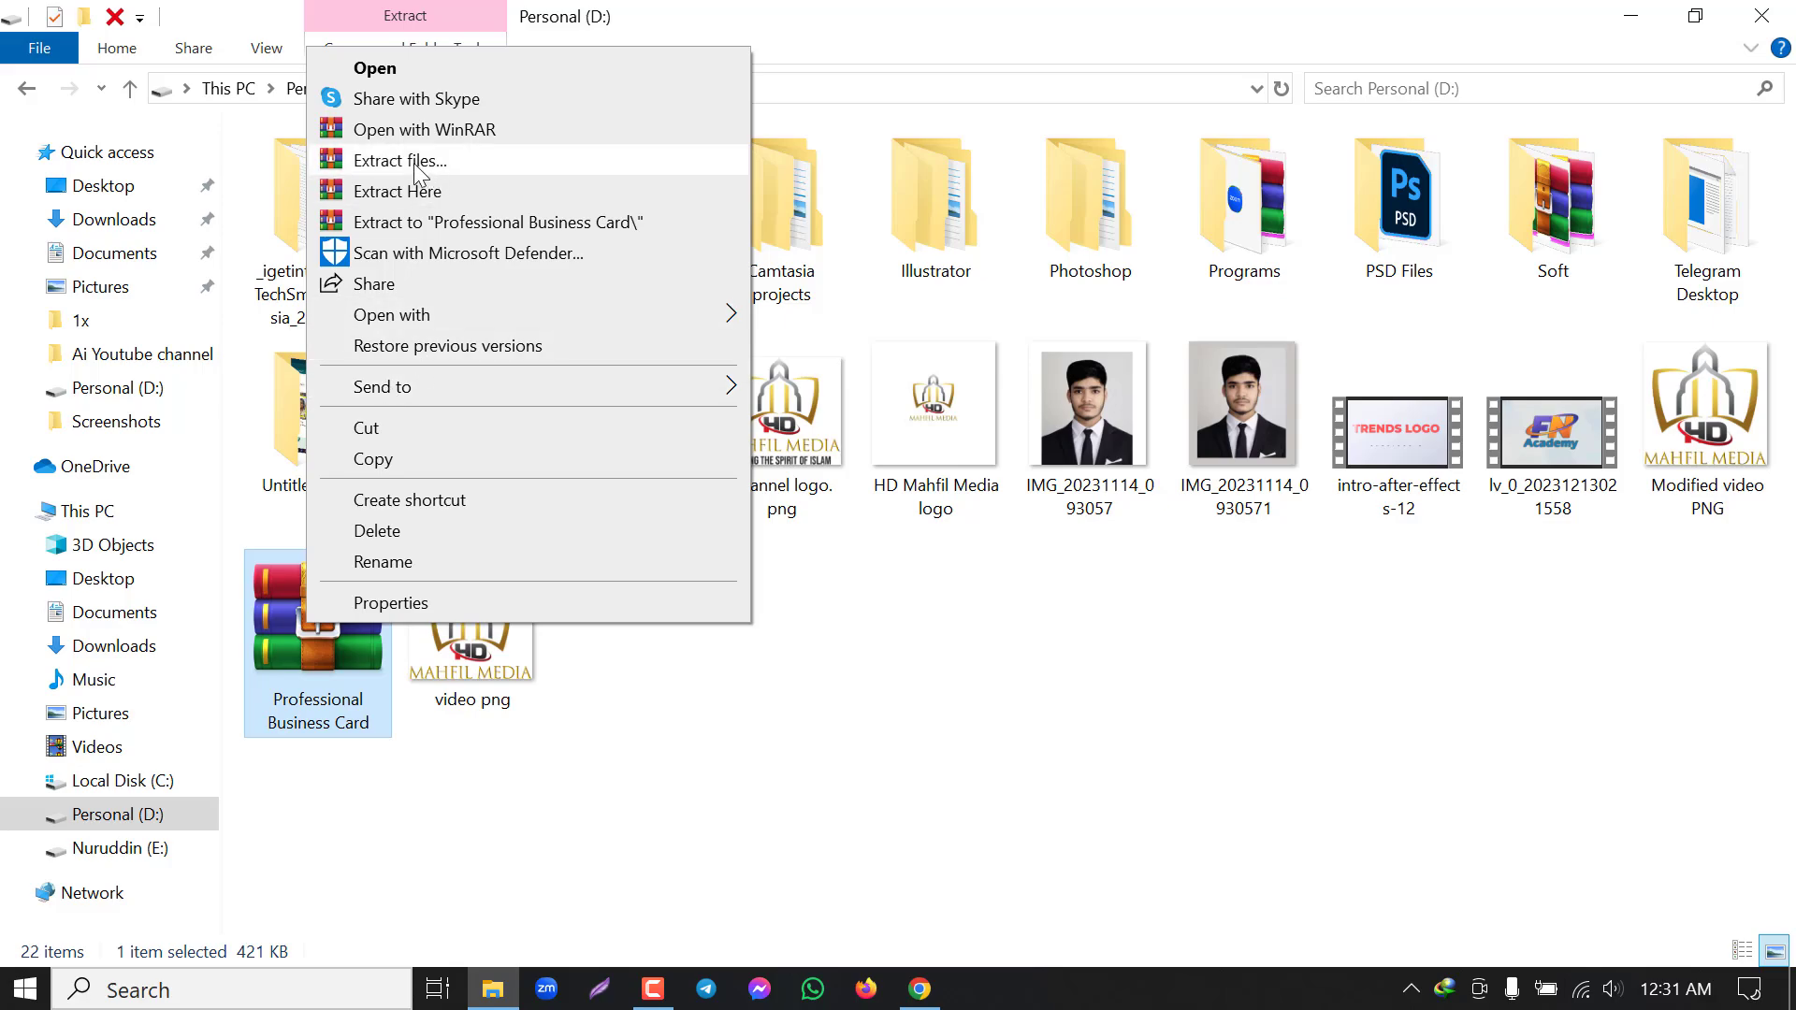
pyautogui.click(453, 191)
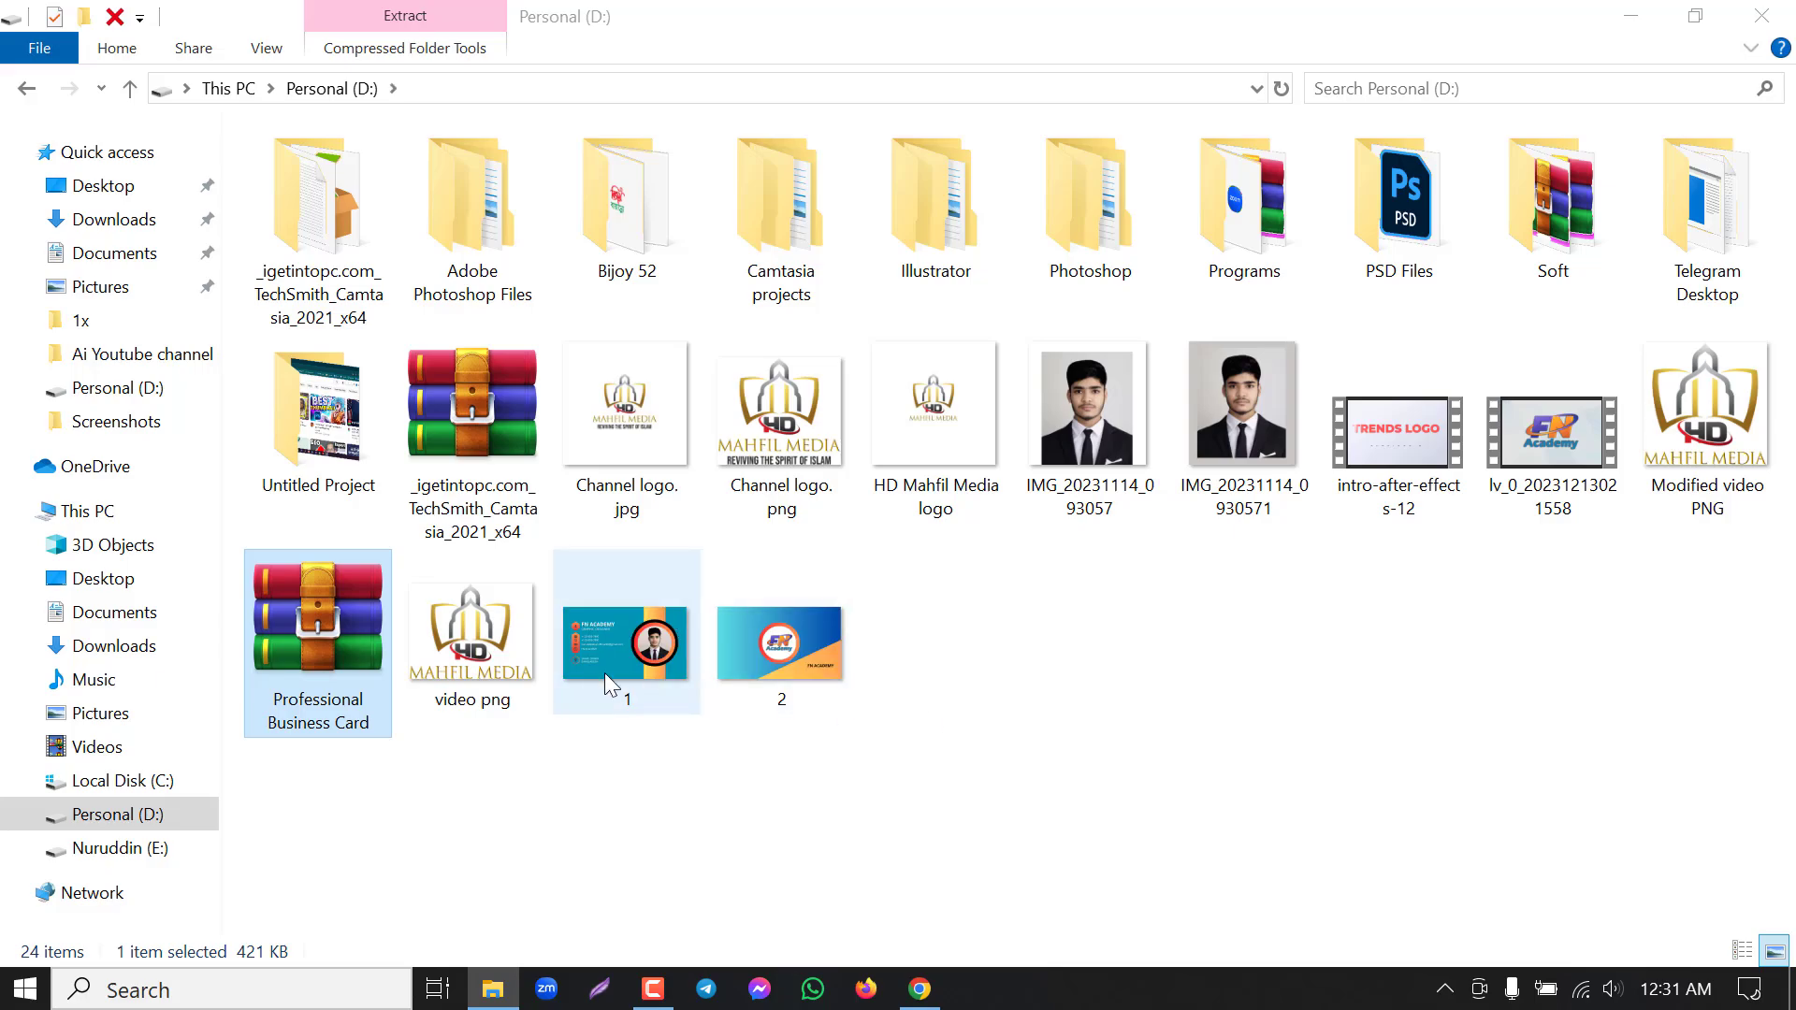
# Open the extracted image 1.png in the photo viewer and compare it with 2.png.
pyautogui.click(599, 669)
pyautogui.doubleClick(597, 668)
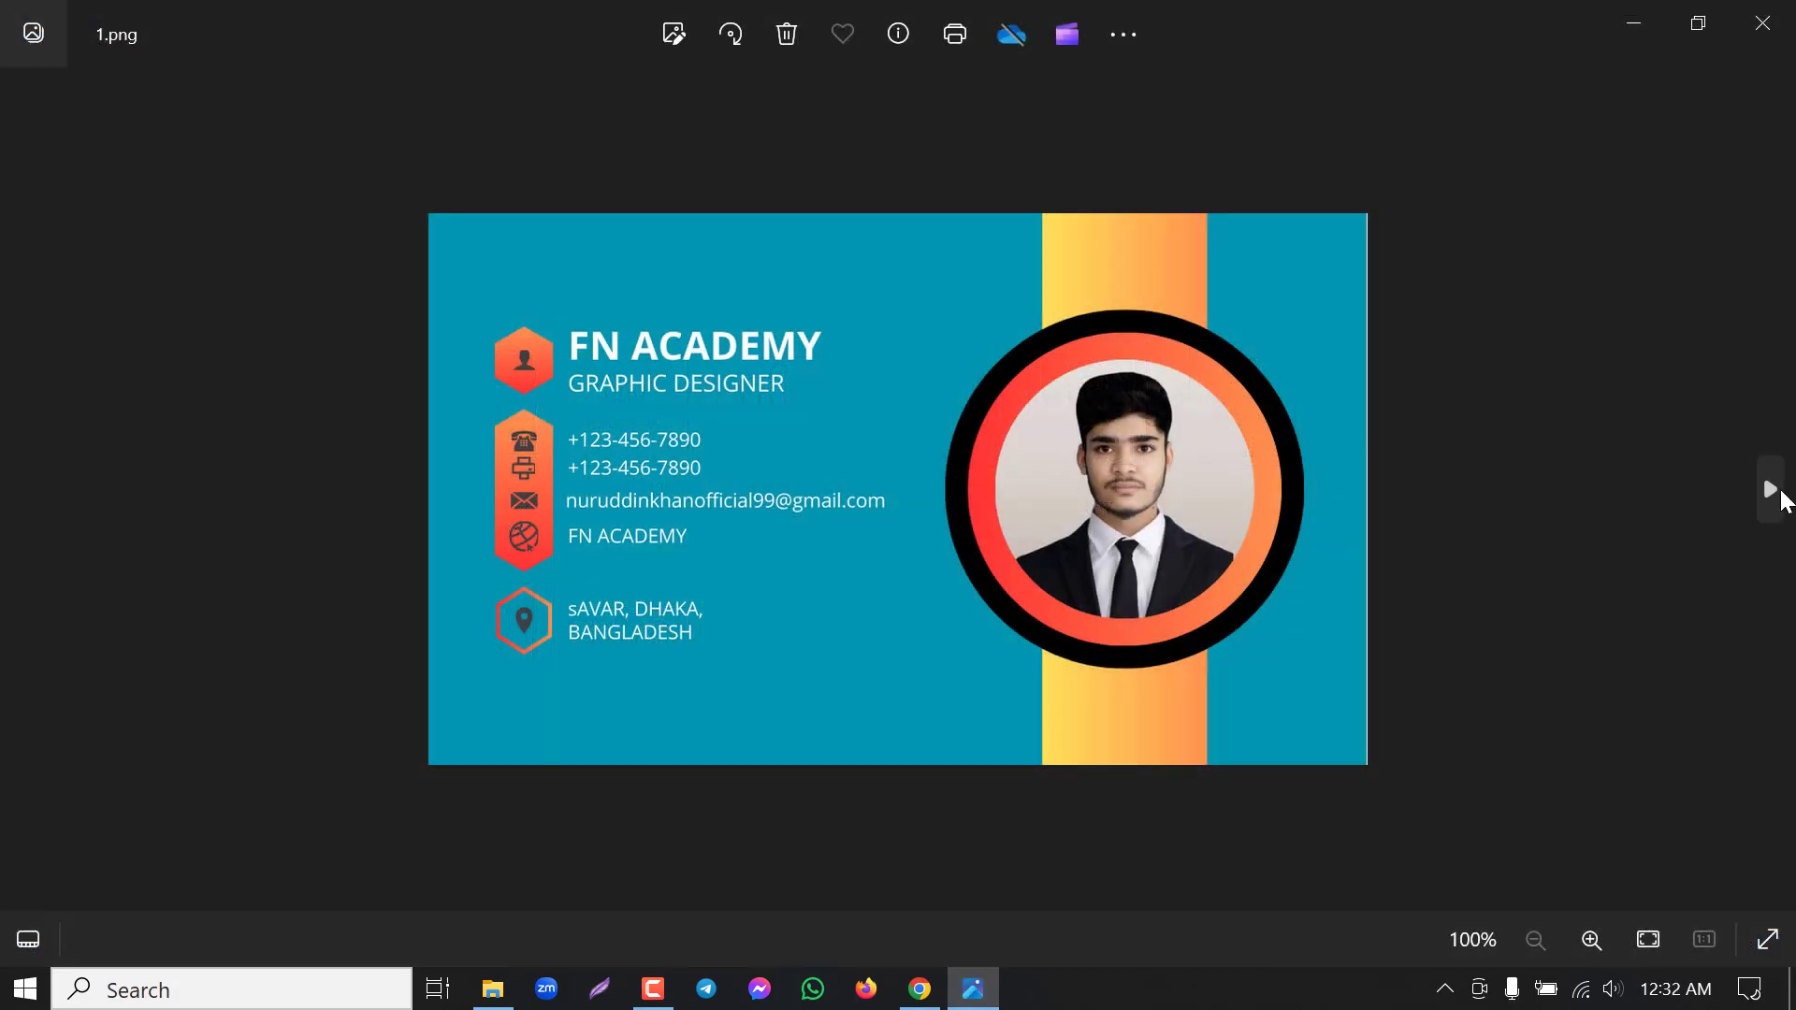
pyautogui.click(1771, 491)
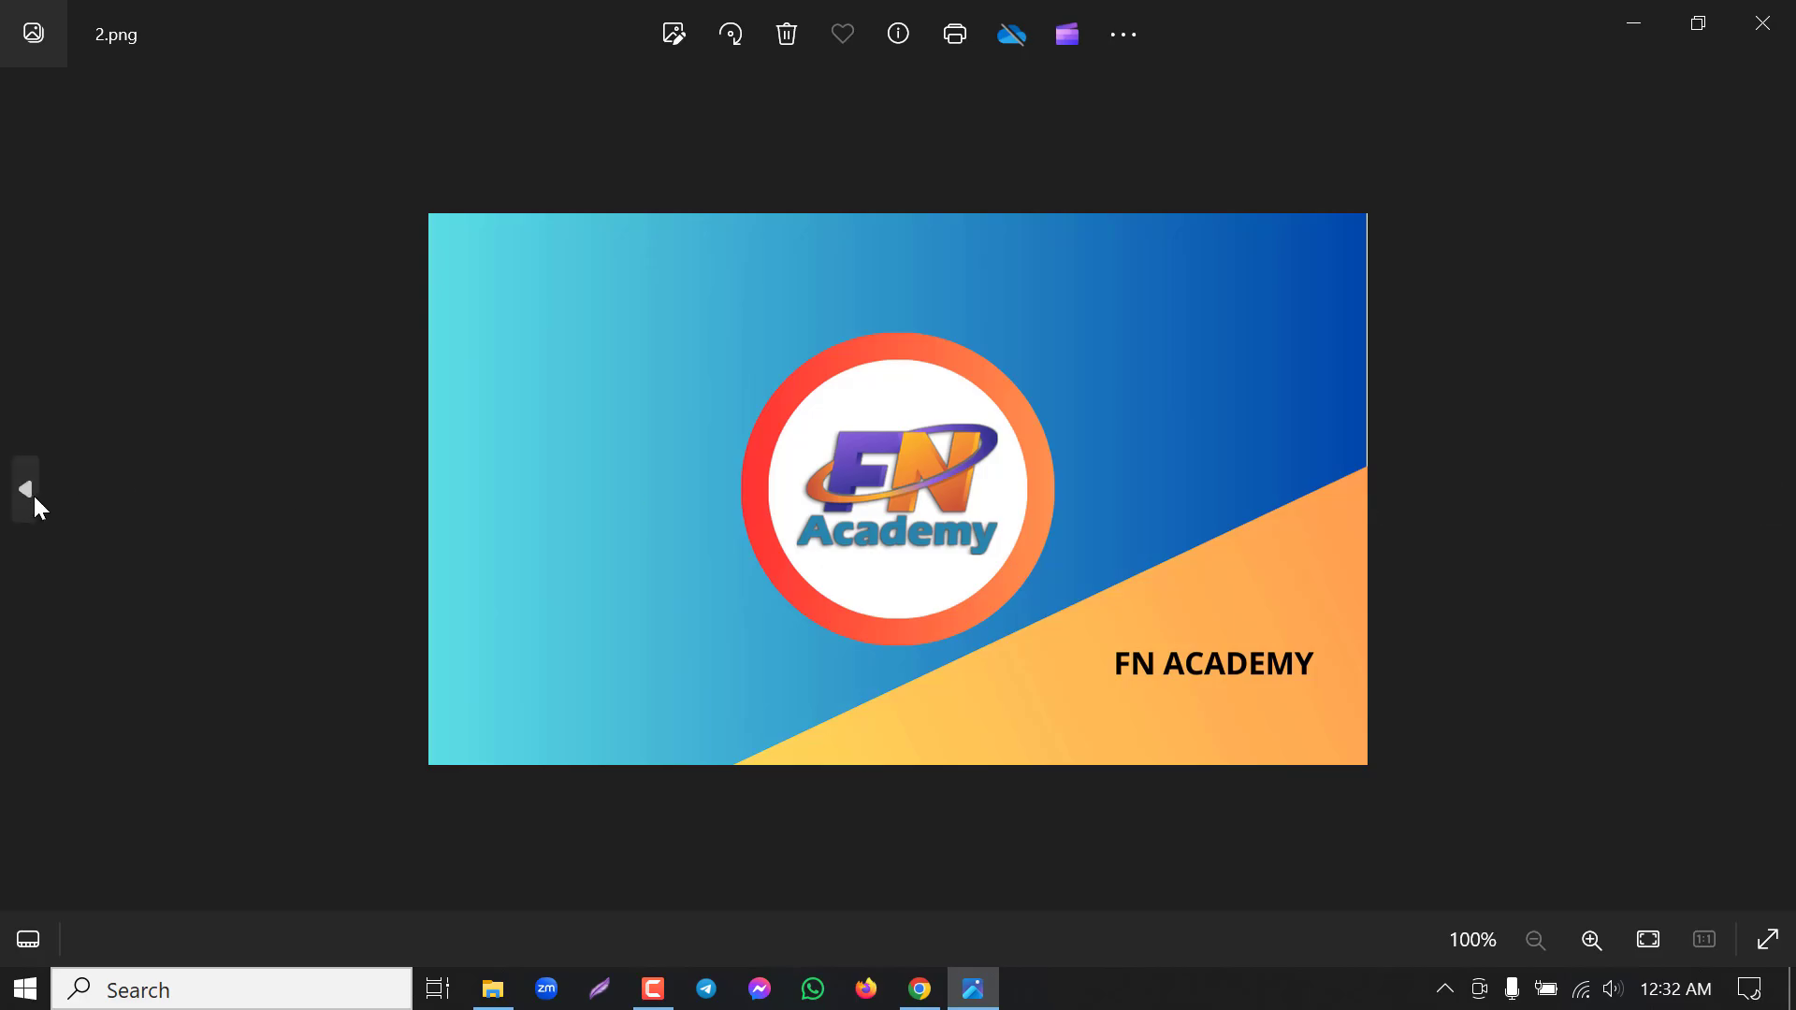
pyautogui.click(27, 489)
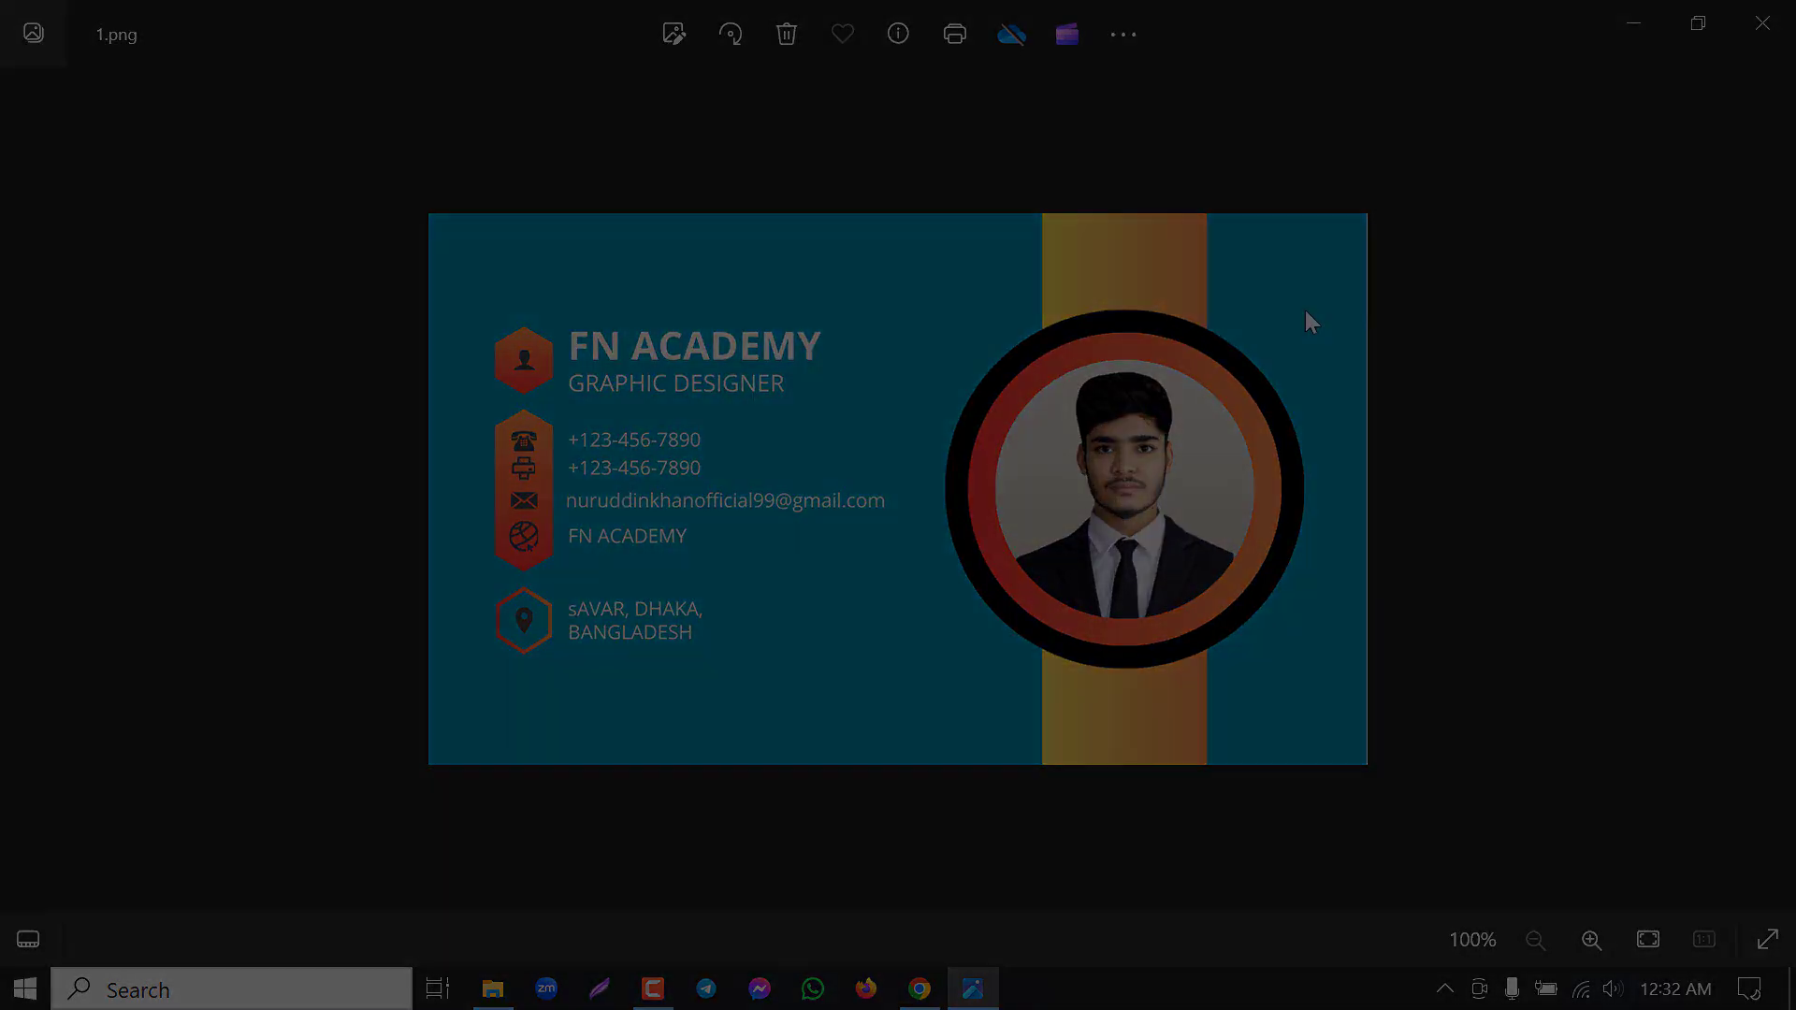